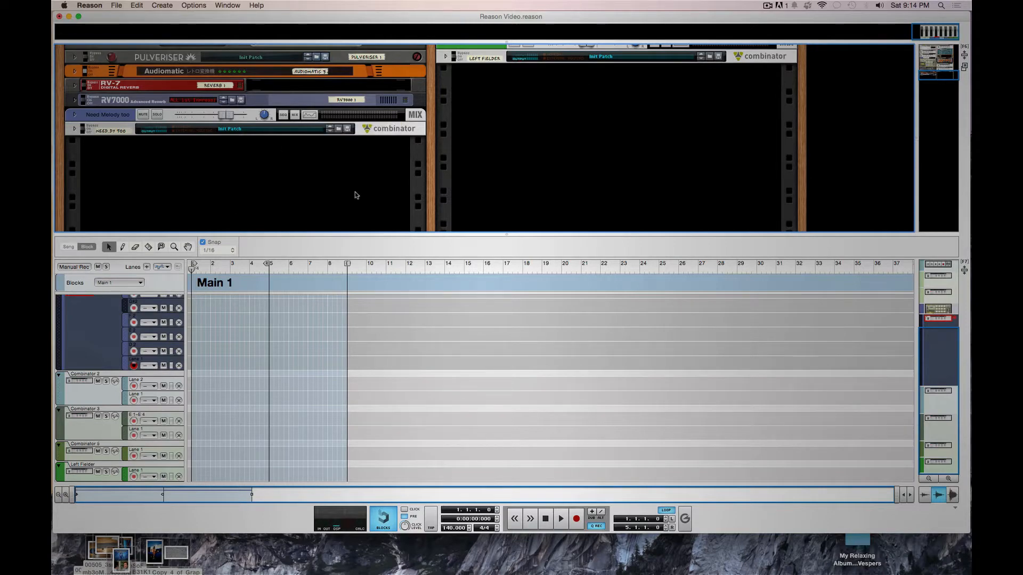
Step: Show the drum module for the Clap & Kick pad in the Main Drums Kong and examine its layered samples
scroll(354, 194, up, 3)
scroll(604, 286, up, 3)
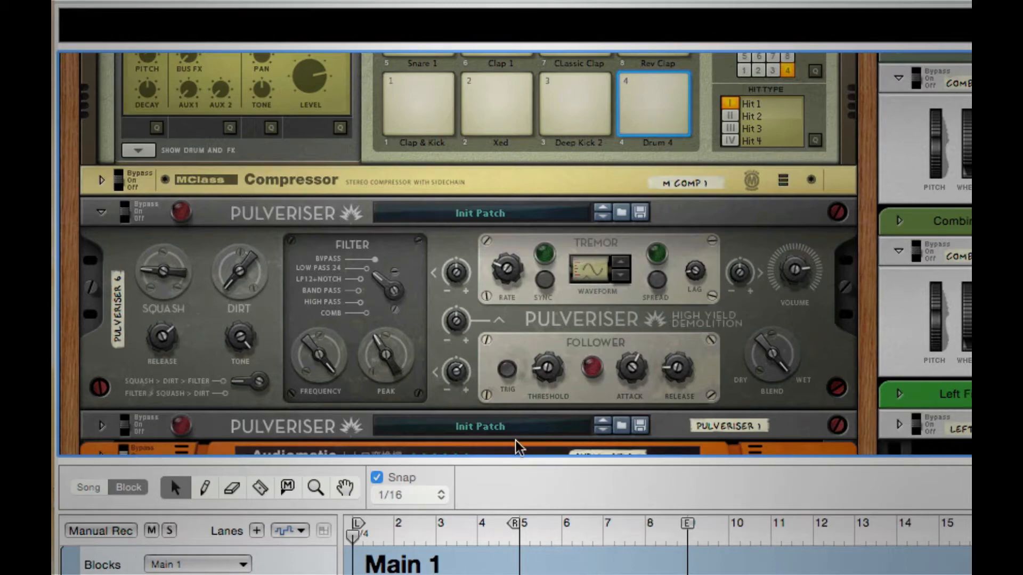
scroll(517, 442, up, 1)
scroll(515, 454, up, 3)
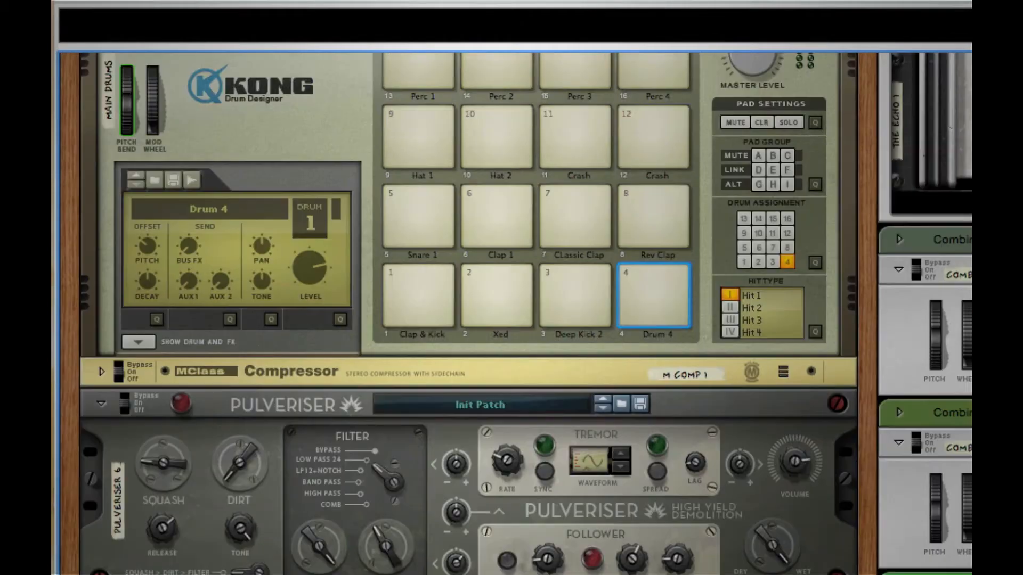
scroll(469, 314, up, 4)
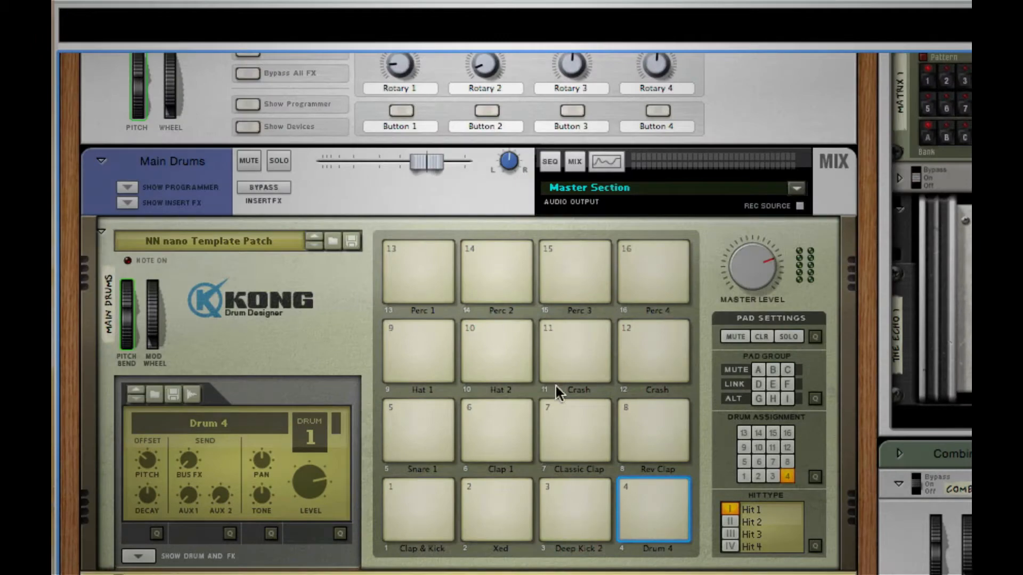
click(411, 494)
scroll(411, 494, down, 1)
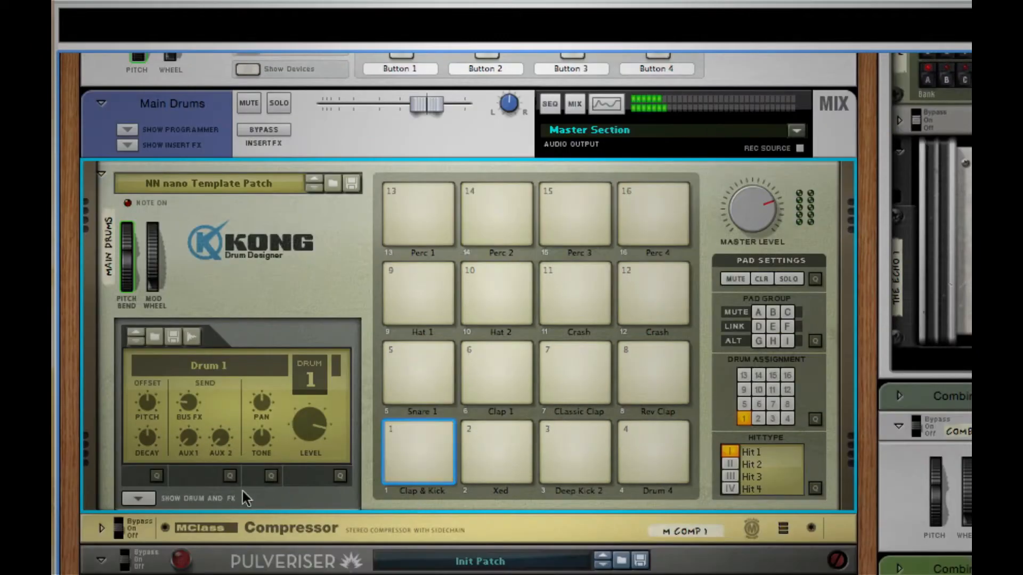
click(147, 496)
scroll(314, 423, down, 6)
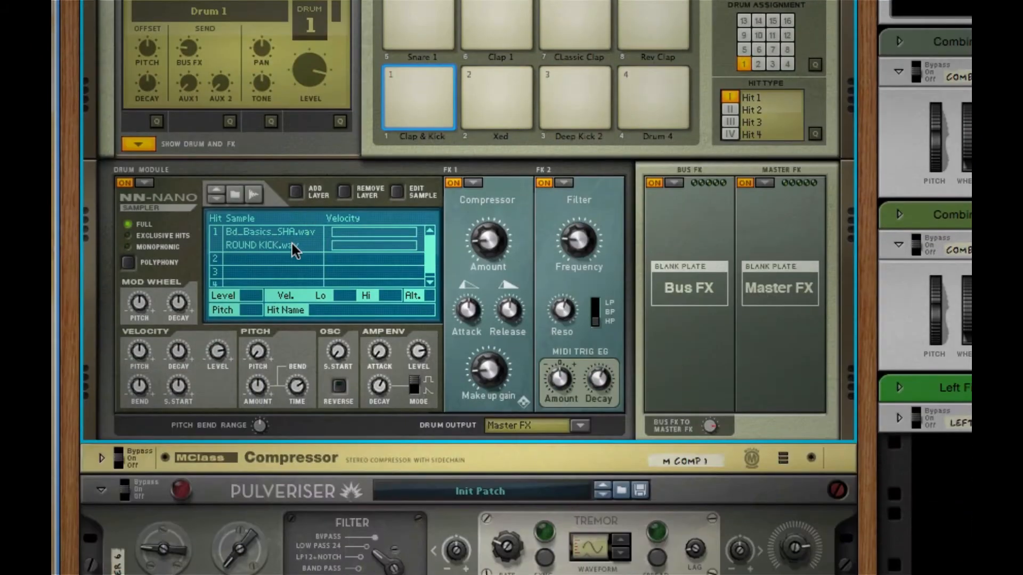
click(273, 241)
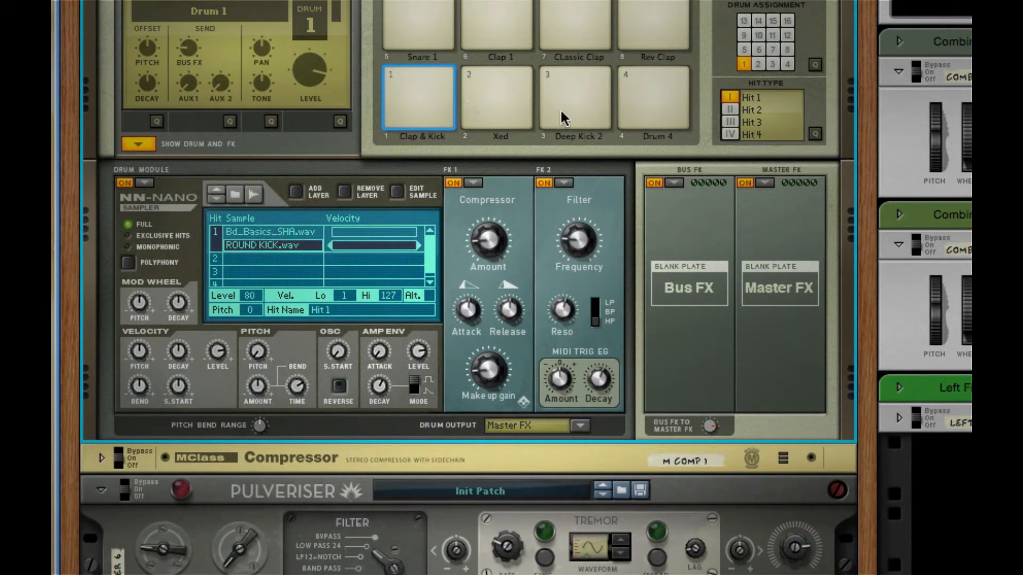
Step: Examine the samples layered on the Deep Kick 2 pad, including LOPASS KICK.aif
click(561, 108)
click(283, 255)
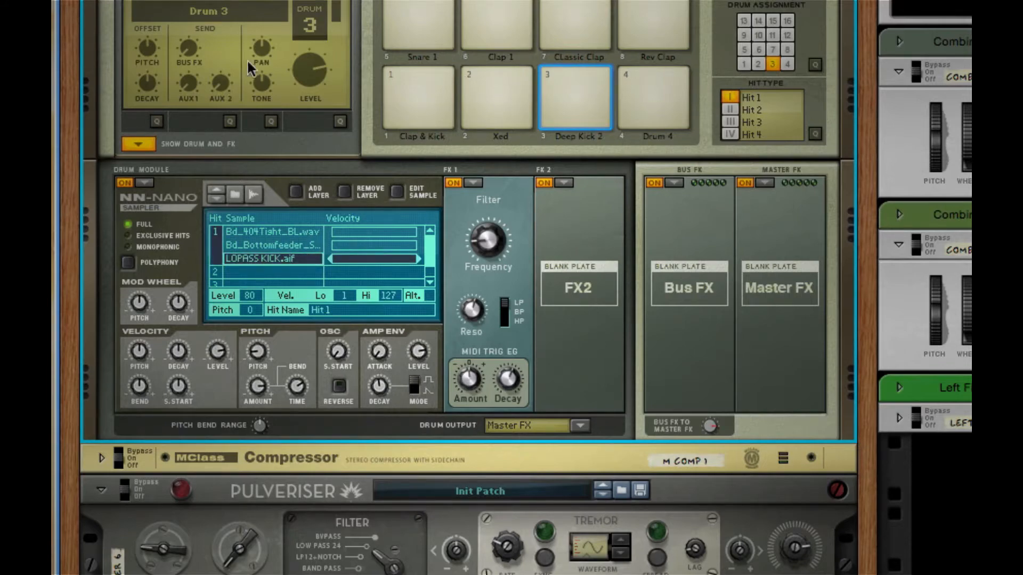
scroll(247, 58, up, 2)
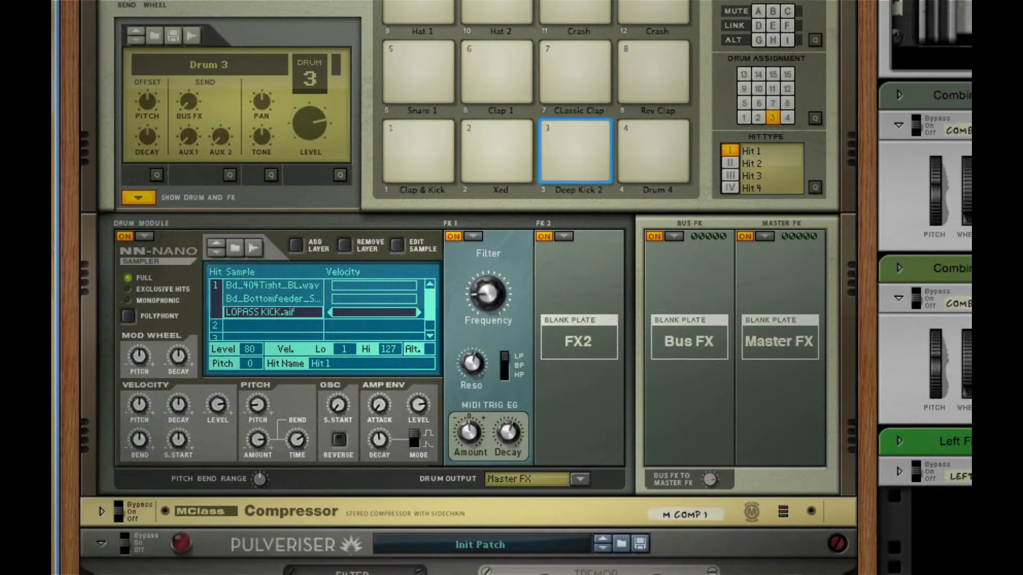
scroll(55, 280, up, 2)
scroll(55, 280, down, 2)
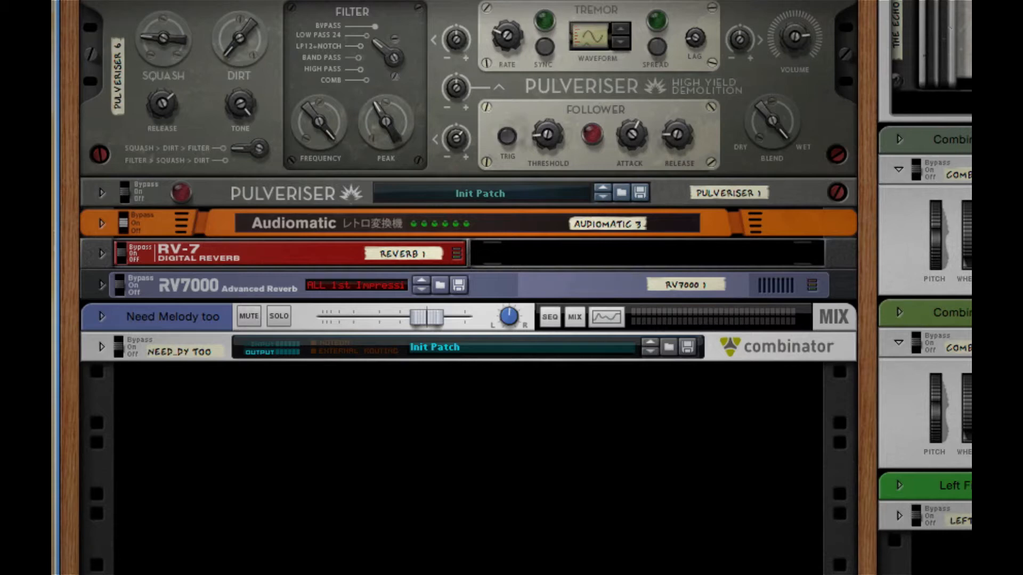
Step: Enlarge the sequencer area and expand the Main Drums track to examine its lanes
drag(678, 574, 678, 524)
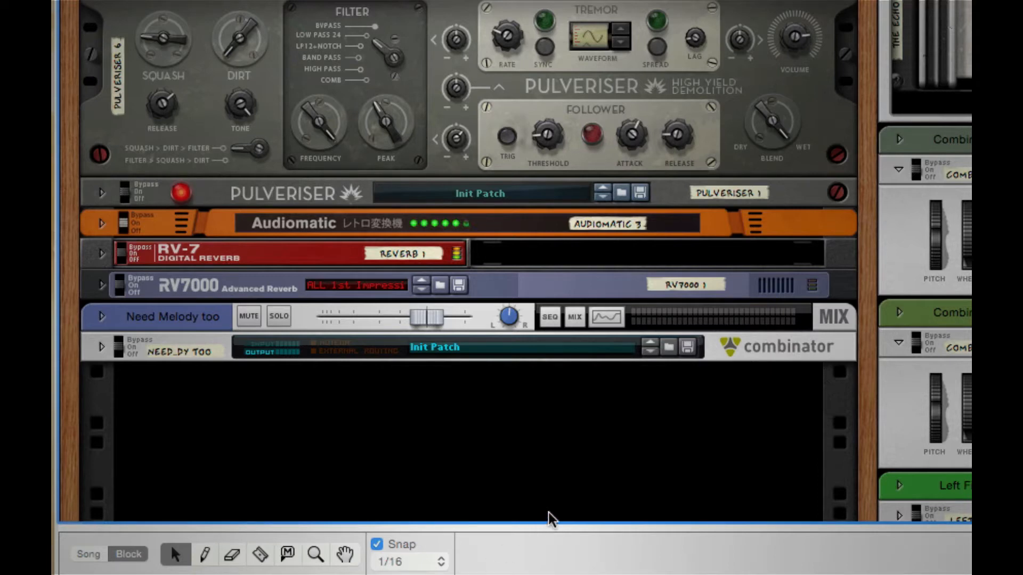
drag(546, 523, 579, 287)
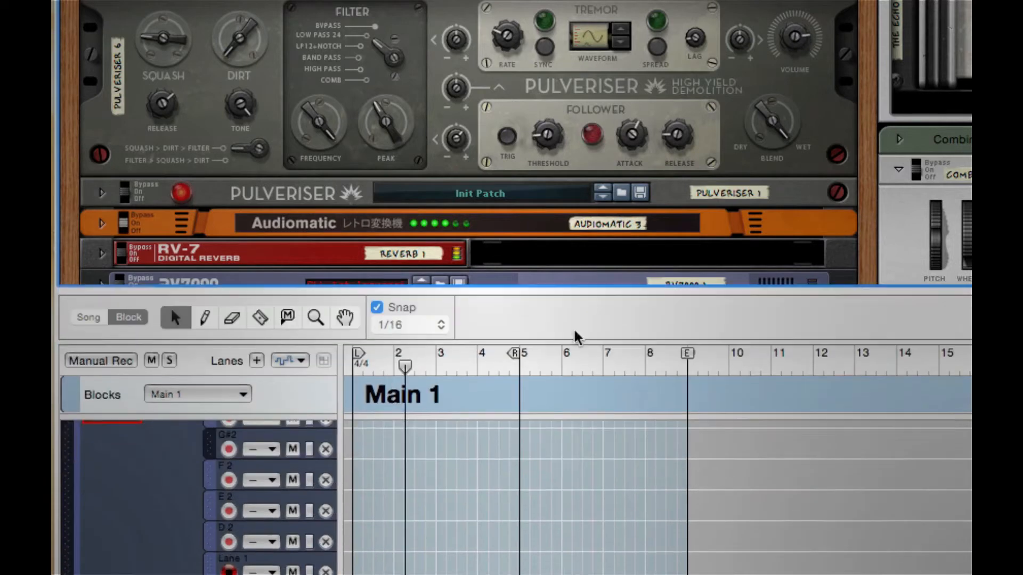
scroll(486, 536, up, 10)
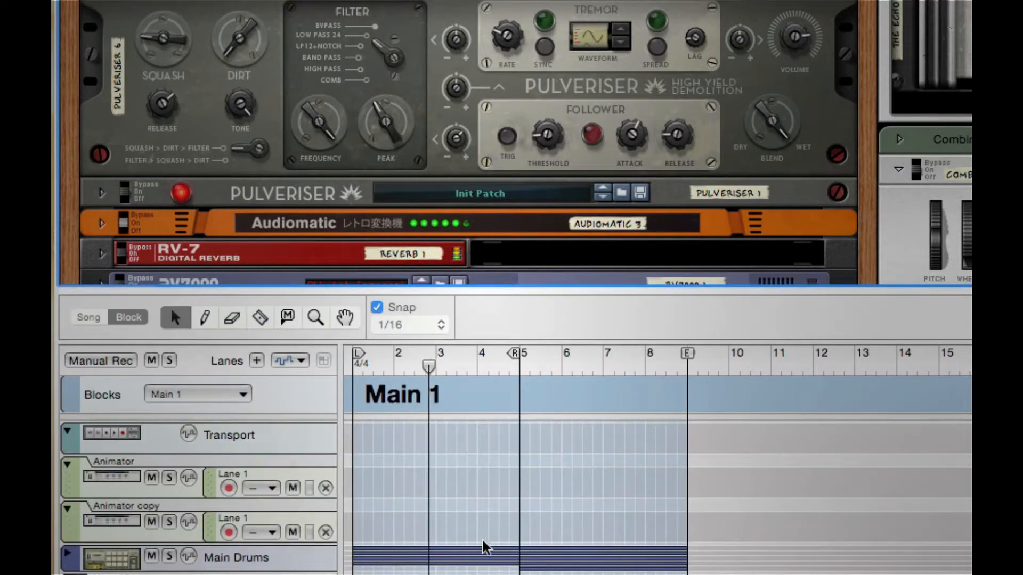
click(68, 552)
scroll(765, 553, down, 4)
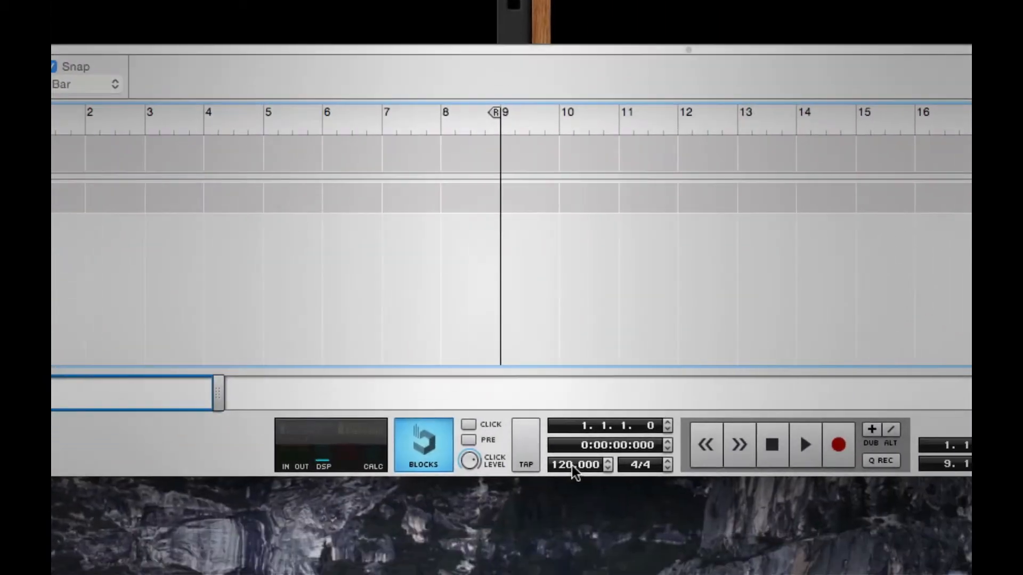
Step: Set the song tempo to 140 BPM
double_click(571, 465)
text(140)
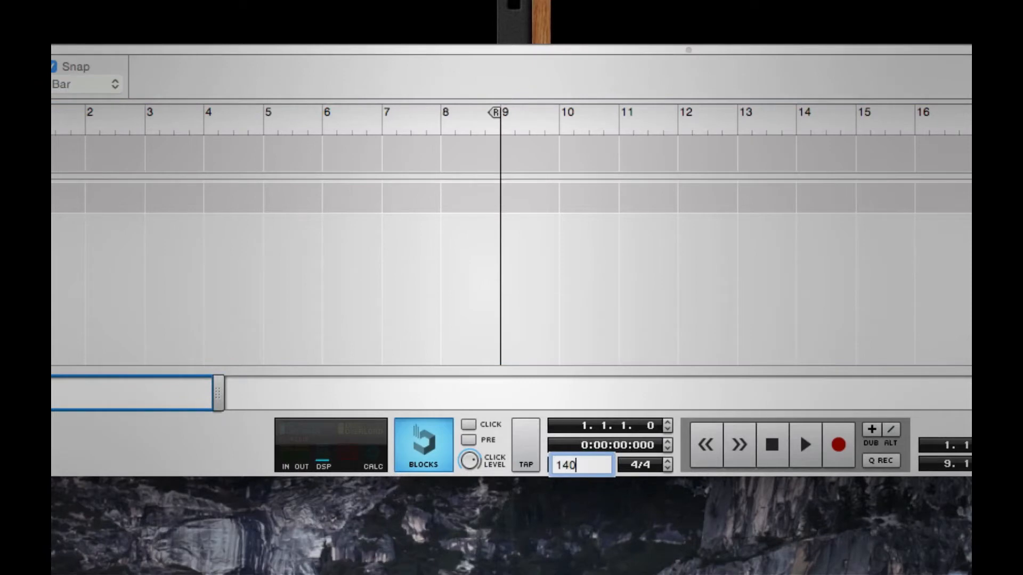
key(Return)
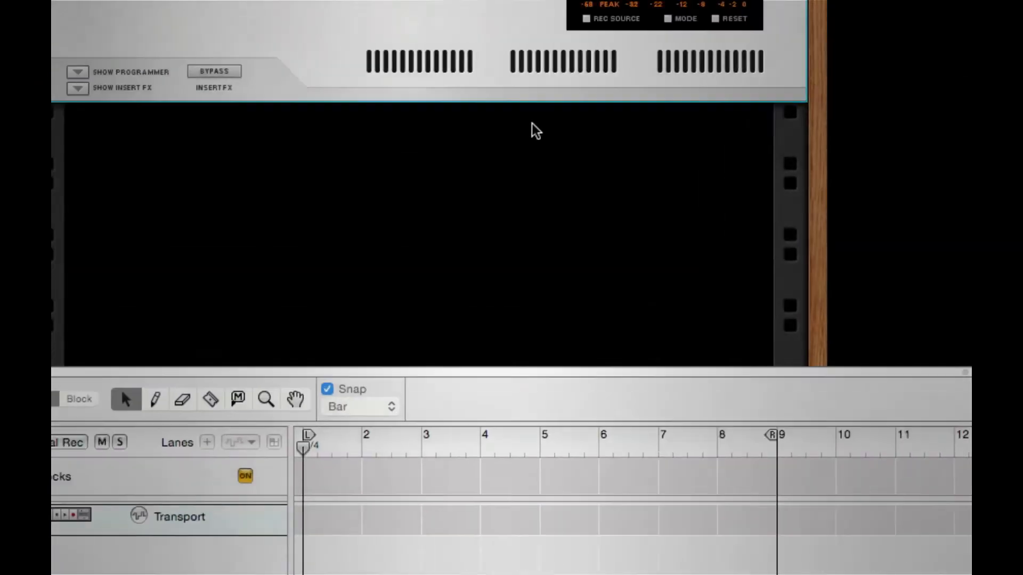
Step: Create an empty Combinator in the rack below the Master Section
right_click(536, 131)
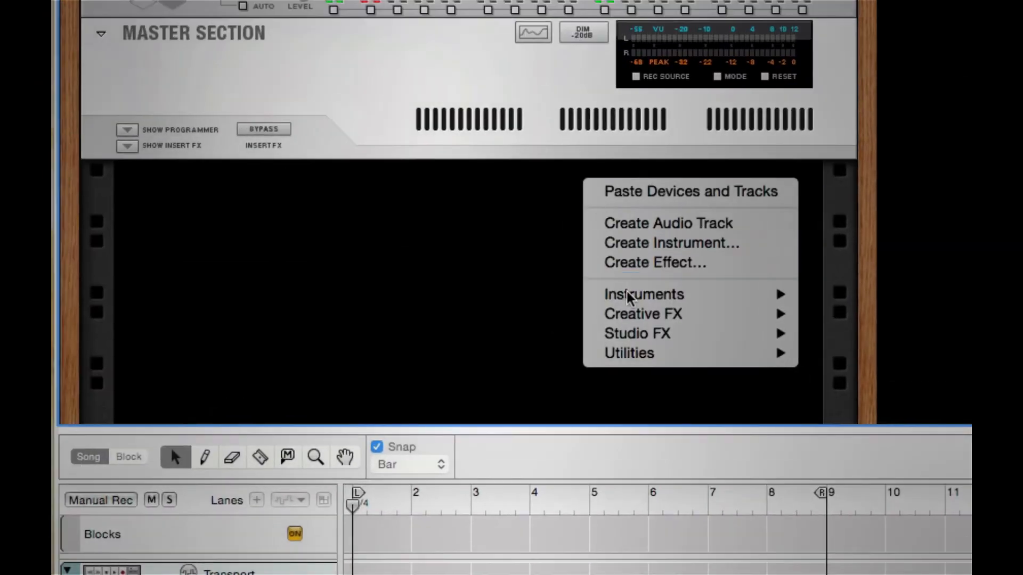
mouse_move(574, 295)
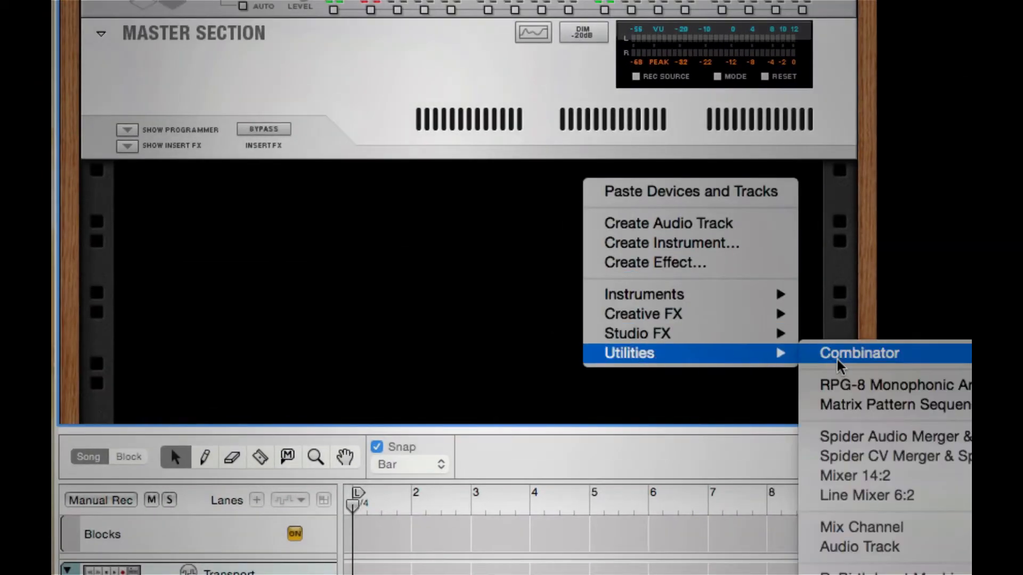
click(838, 357)
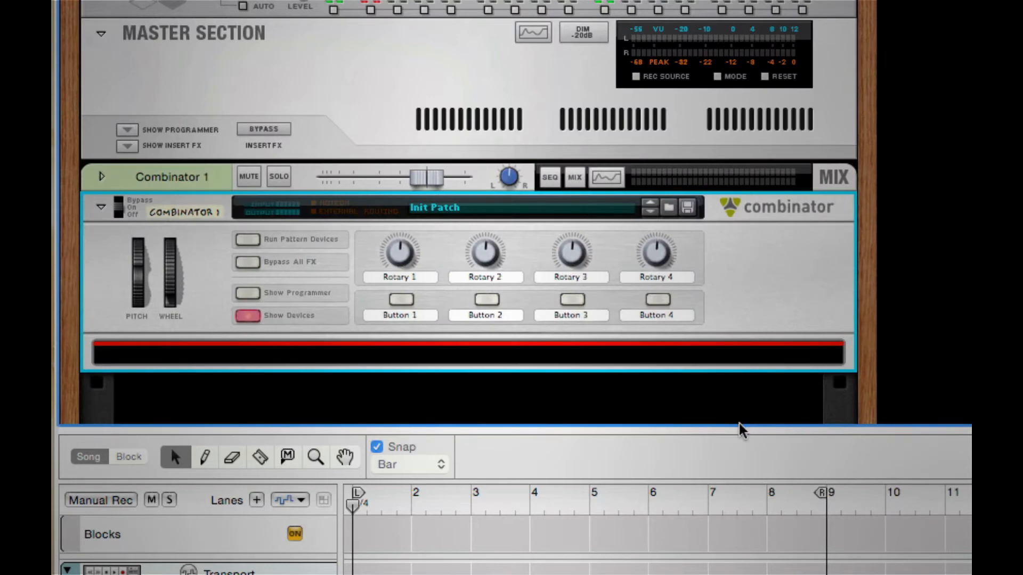
drag(737, 424, 738, 574)
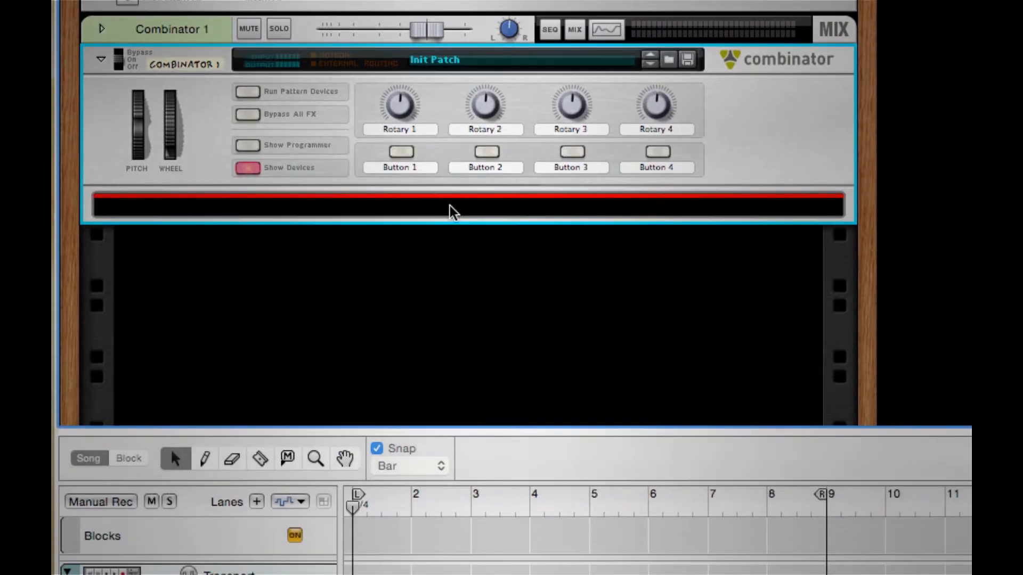
right_click(511, 261)
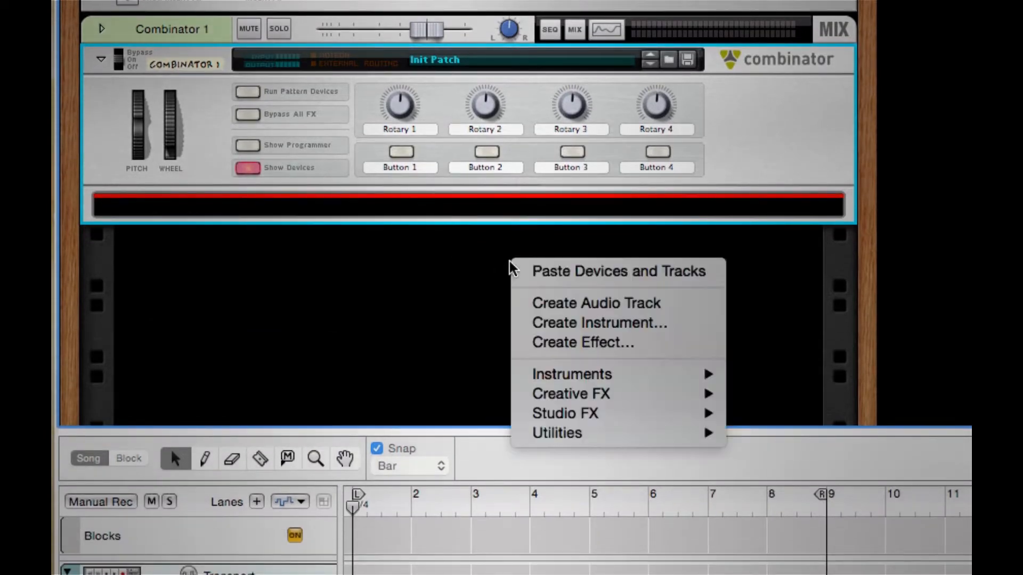
click(657, 269)
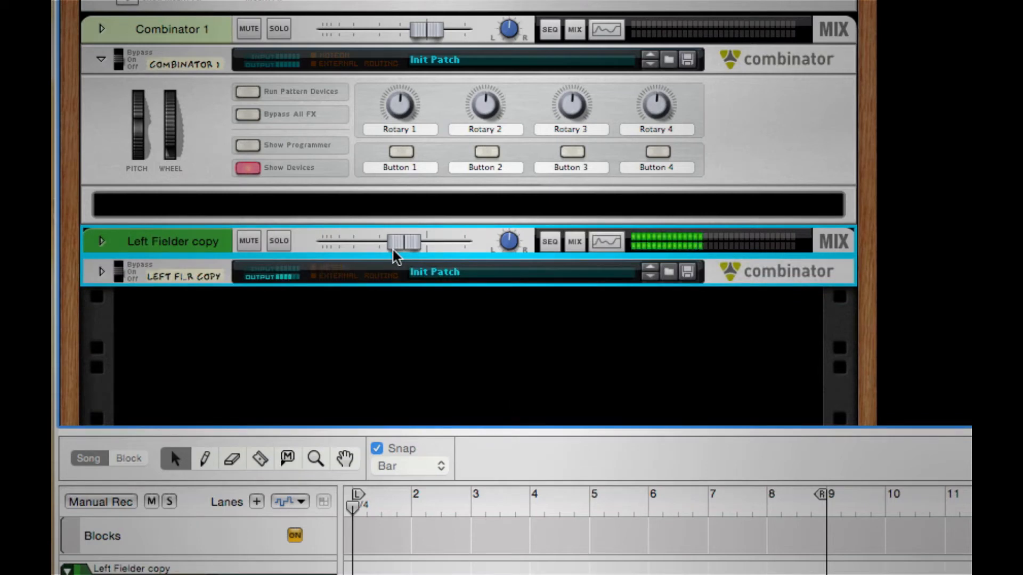
key(Delete)
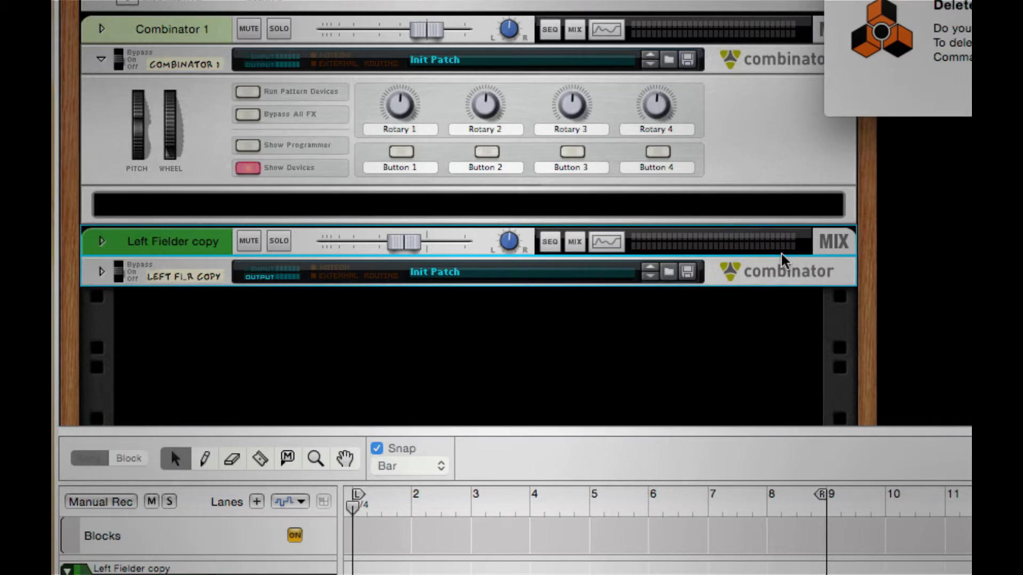
key(Return)
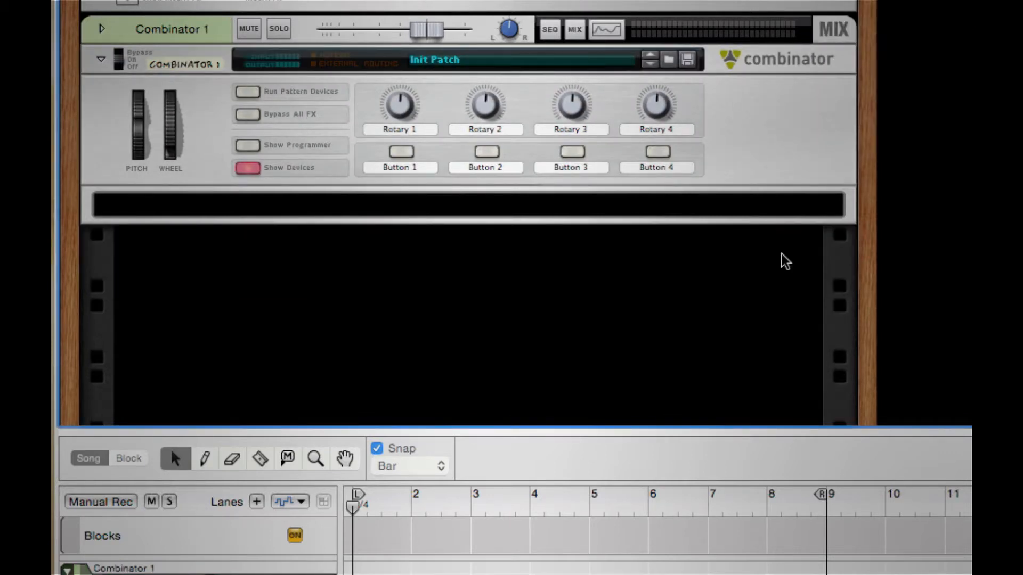
Step: Add a Kong Drum Designer inside the Combinator
right_click(735, 209)
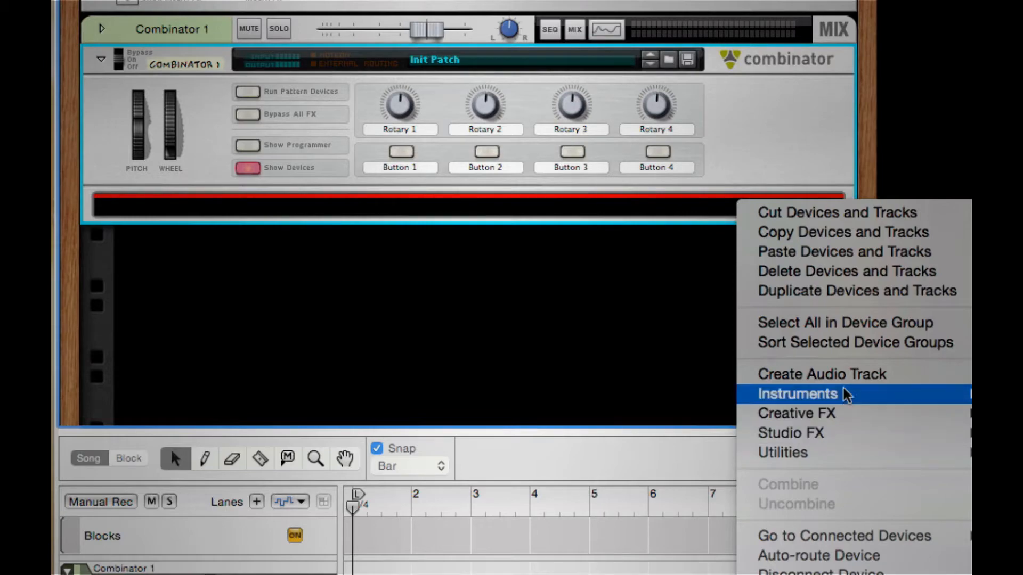
click(997, 394)
scroll(476, 267, down, 5)
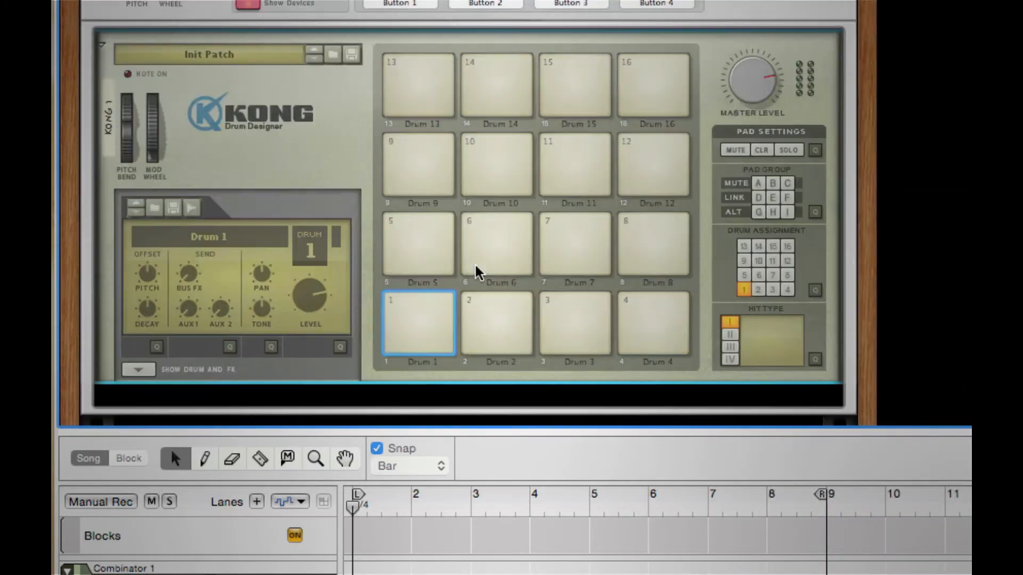
Step: Show the drum and FX section for Kong pad 1 and assign the NN-Nano Sampler as its drum module
click(422, 137)
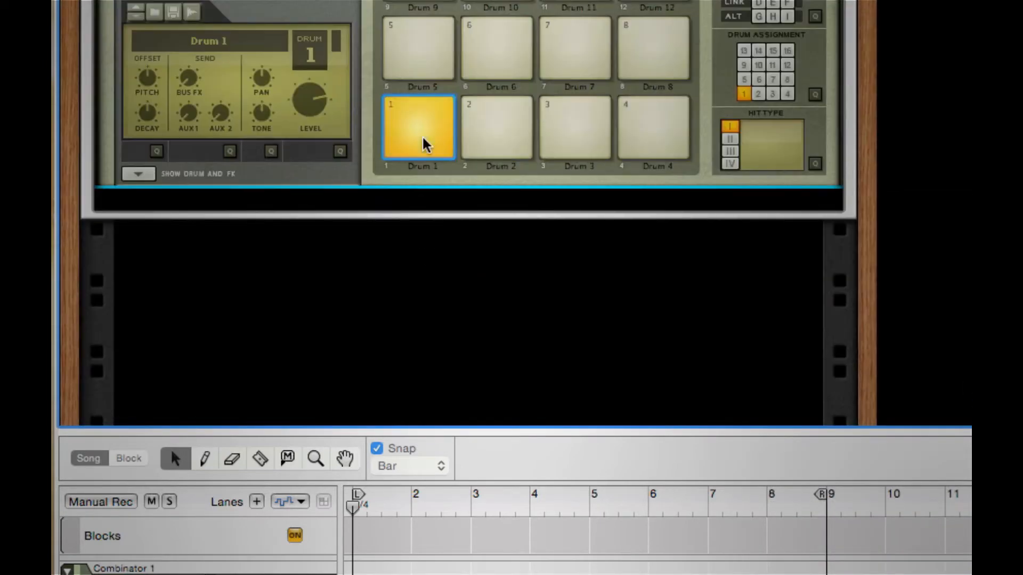
click(138, 174)
click(143, 165)
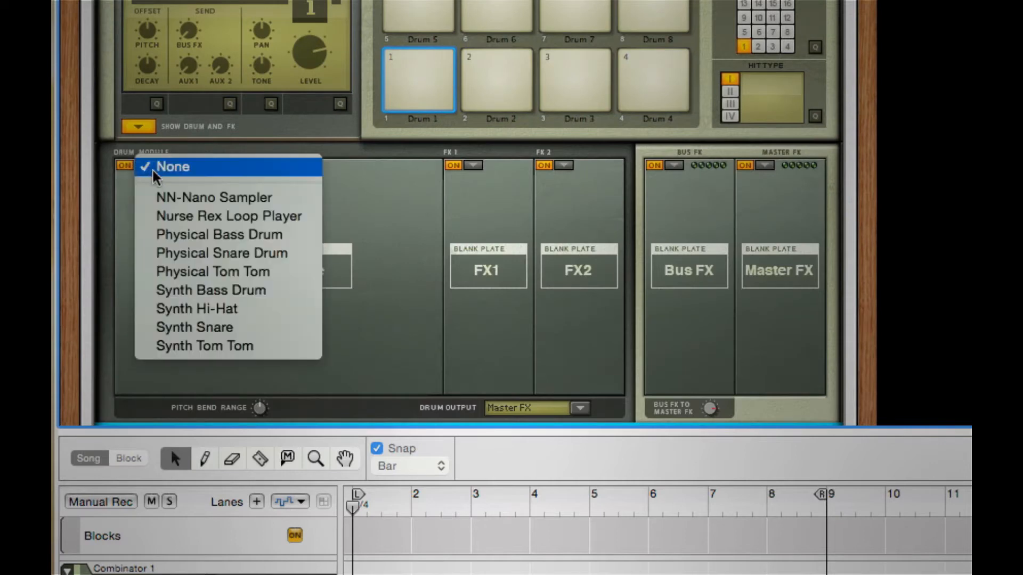
click(174, 200)
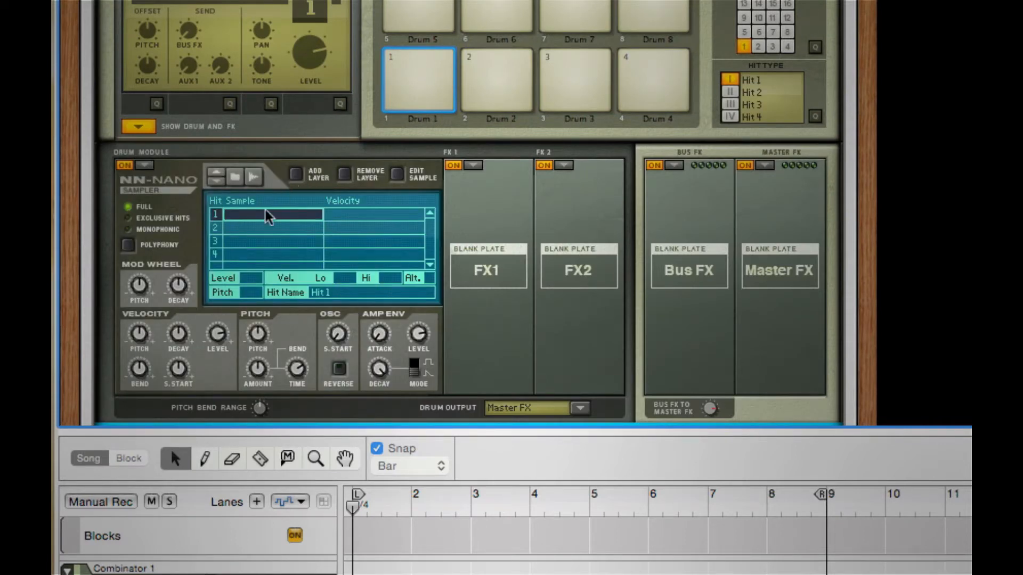
Step: Load Clv_Clave1_BSQ.wav, Clv_Clave2_BSQ.wav and Clv_Clave3_BSQ.wav from the Kong percussion Woods samples as layers of Hit 1
double_click(368, 242)
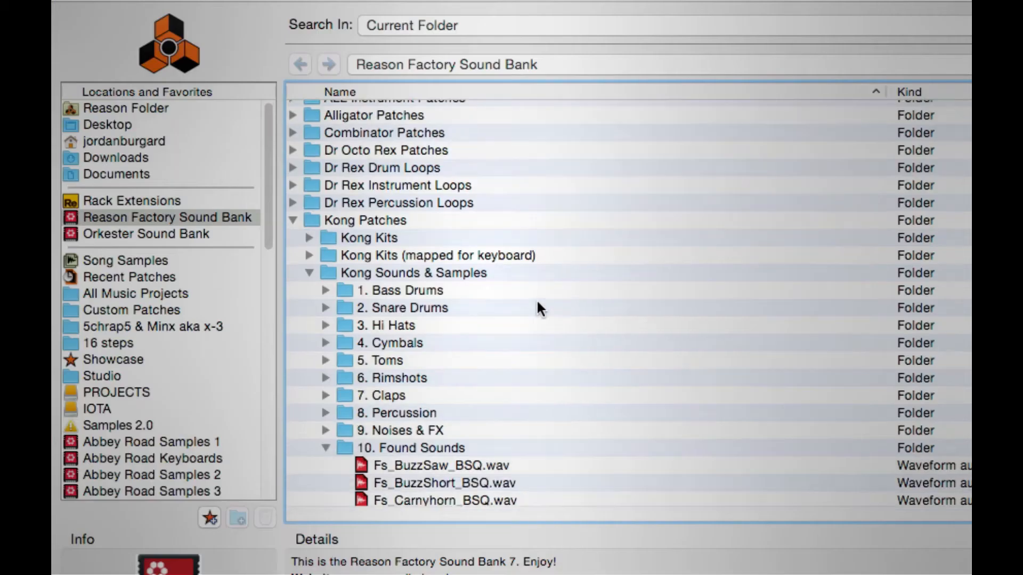
scroll(420, 256, down, 2)
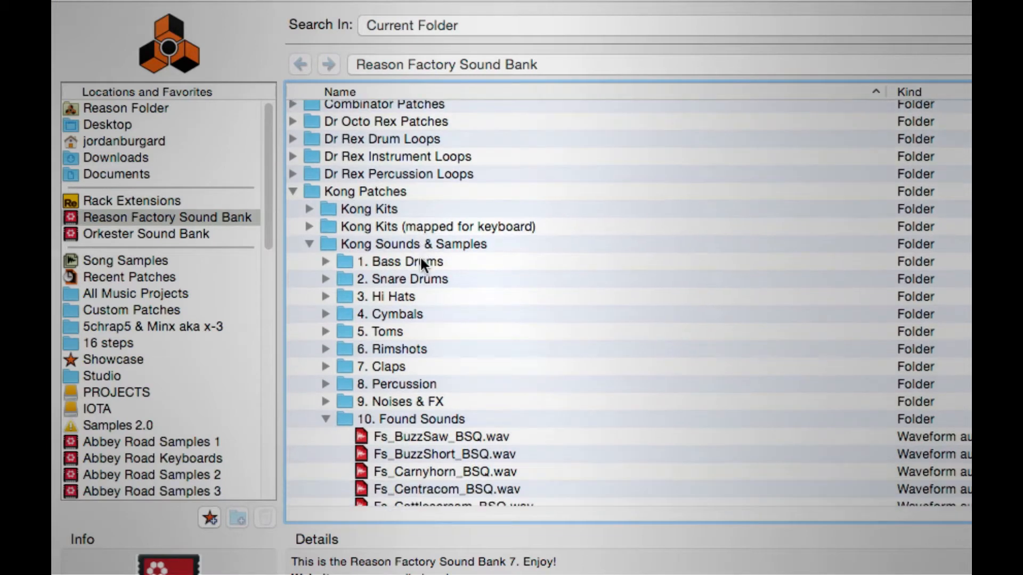
scroll(469, 234, down, 5)
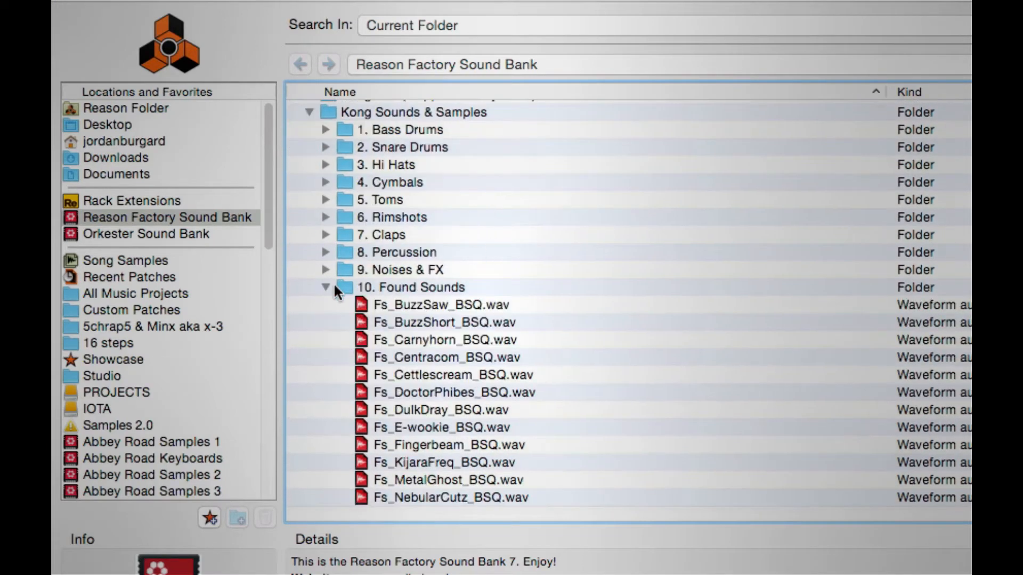
click(325, 286)
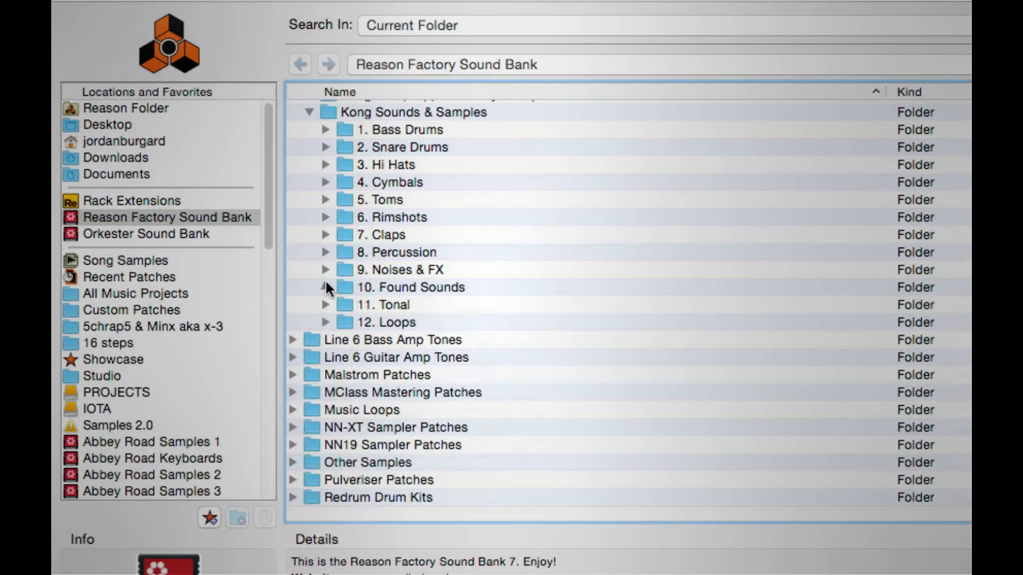
click(325, 251)
scroll(567, 360, down, 6)
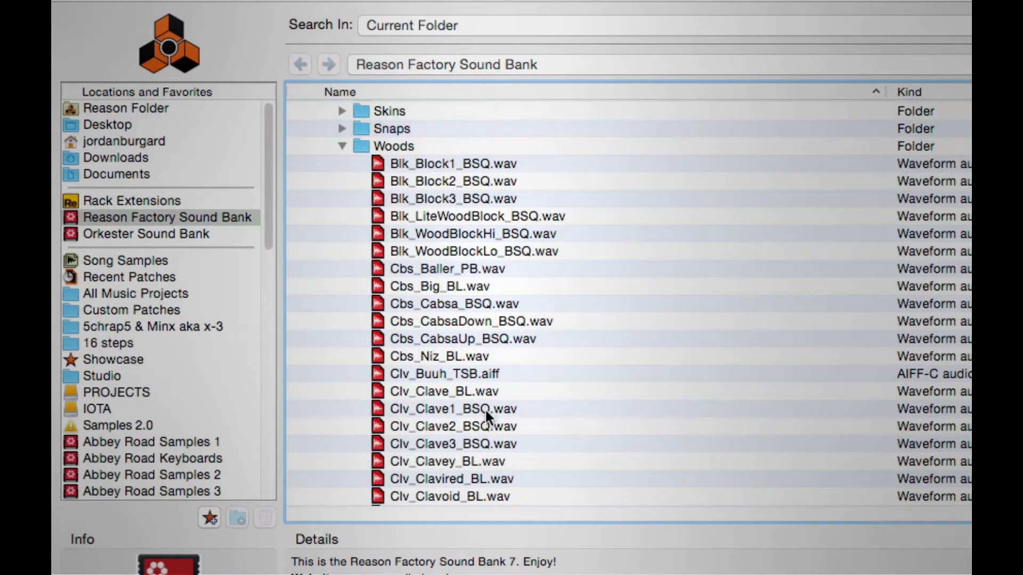
click(485, 408)
shift+click(475, 442)
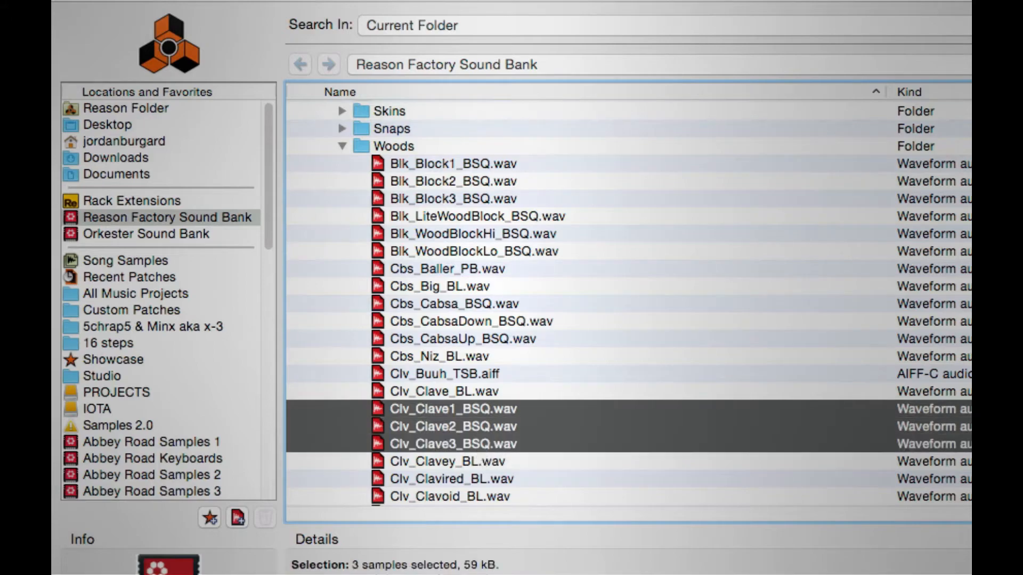
key(Return)
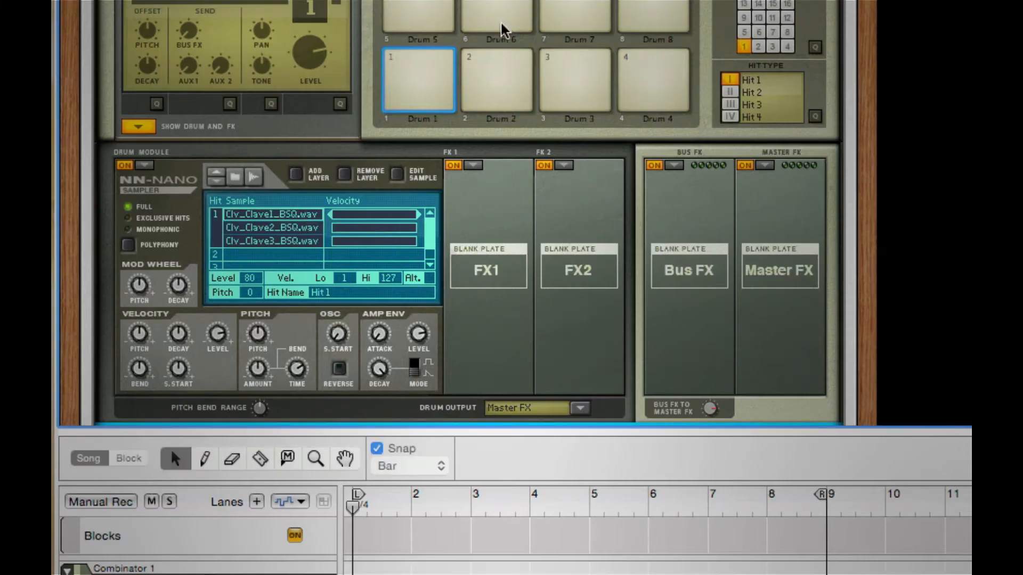
Step: Rename Kong pad 1 as Clave Pluck
double_click(423, 120)
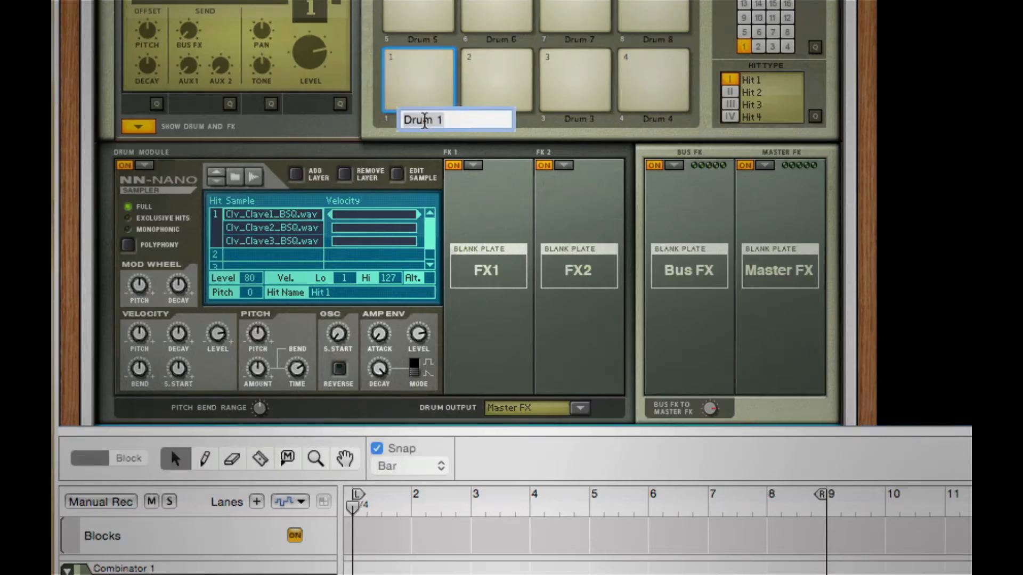
text(Clave )
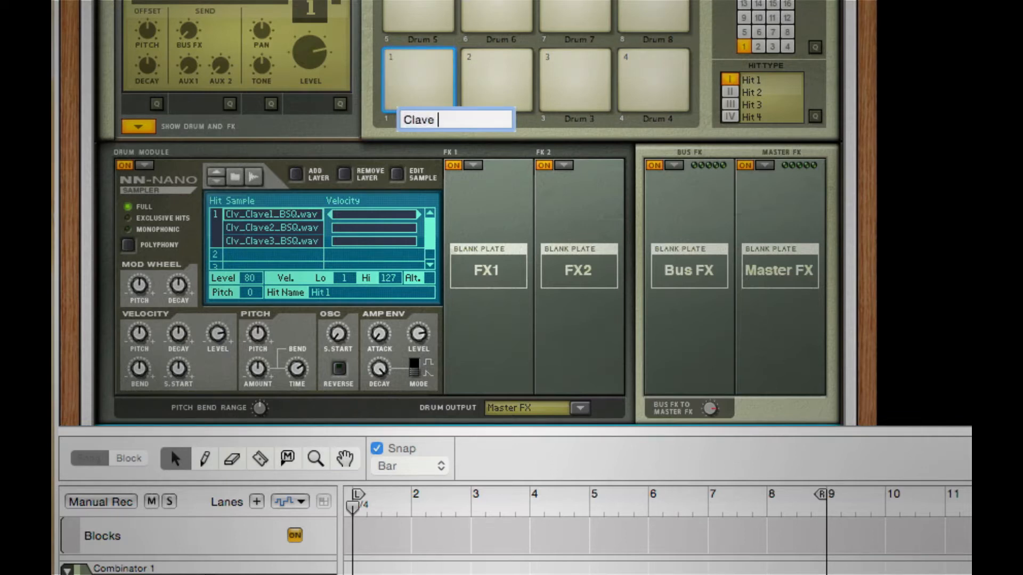
text(Pluck)
key(Return)
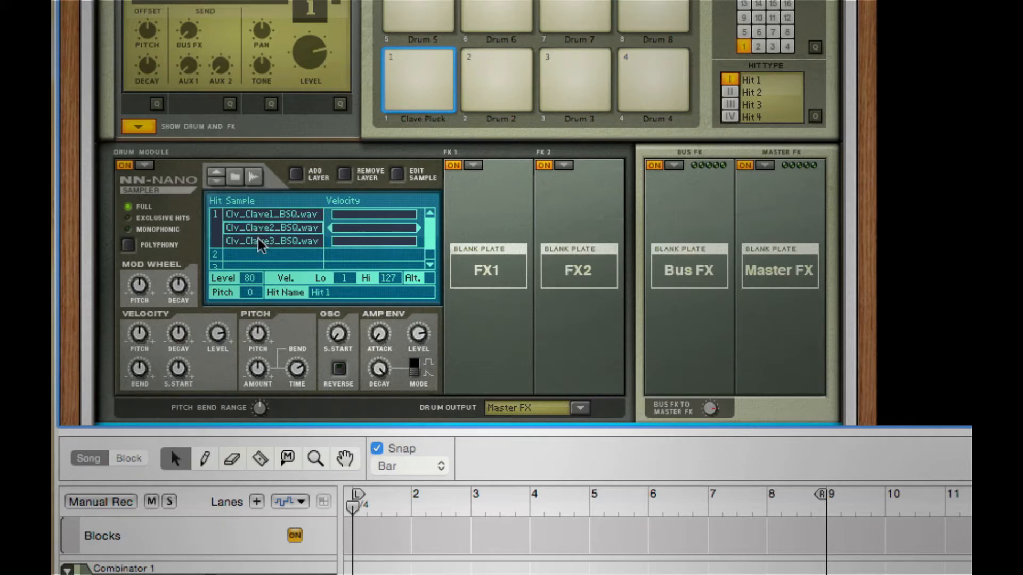
Step: Open the Clv_Clave2_BSQ.wav layer for sample editing and fade it out from about 0.01 s to the end
click(258, 255)
click(274, 241)
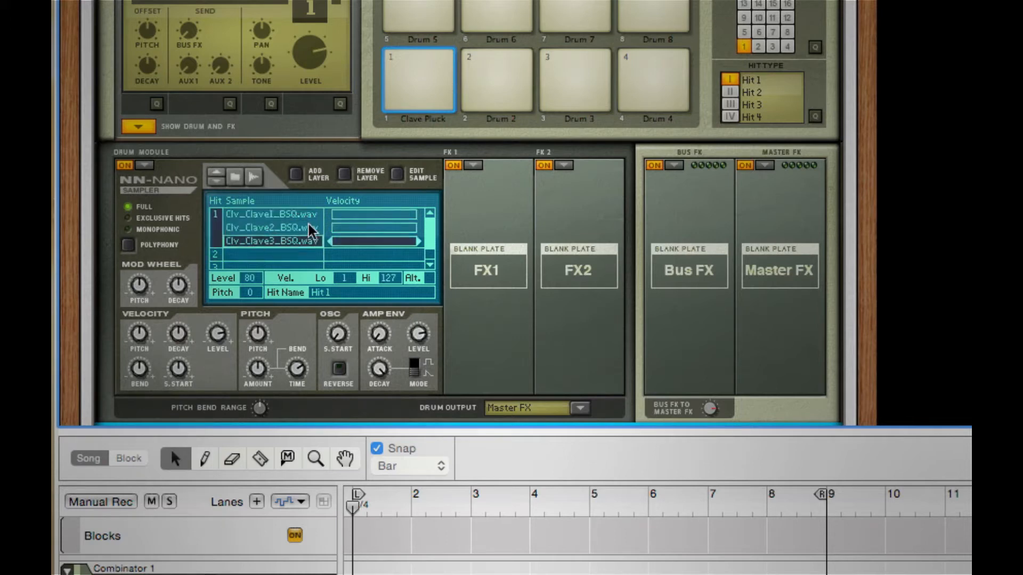
click(312, 228)
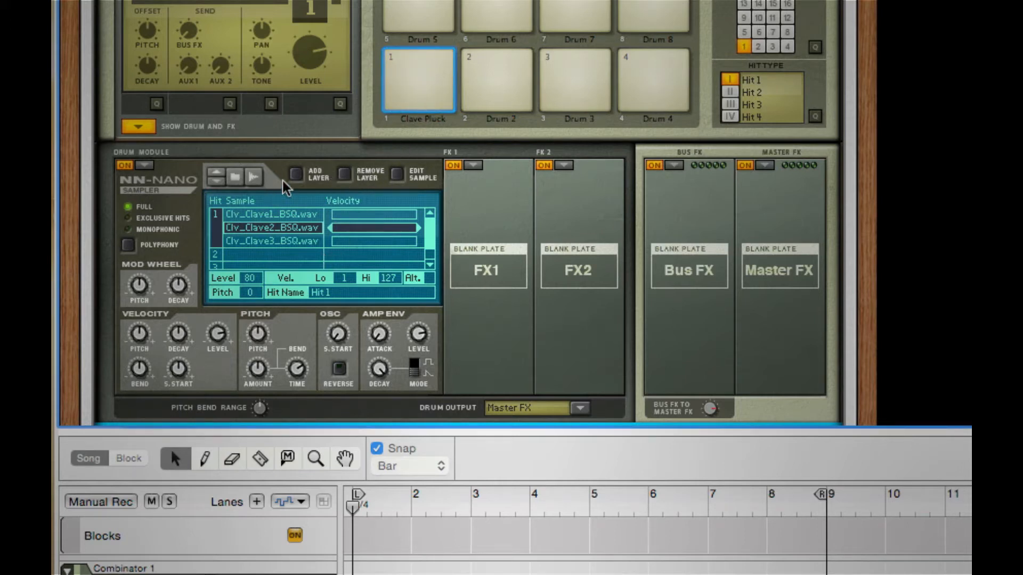
click(397, 175)
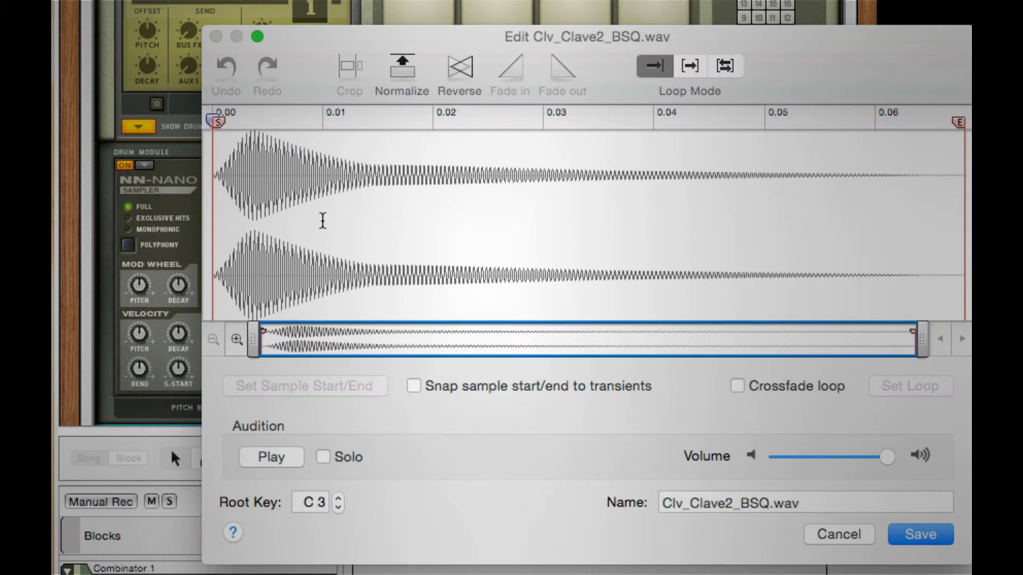
drag(322, 222, 965, 219)
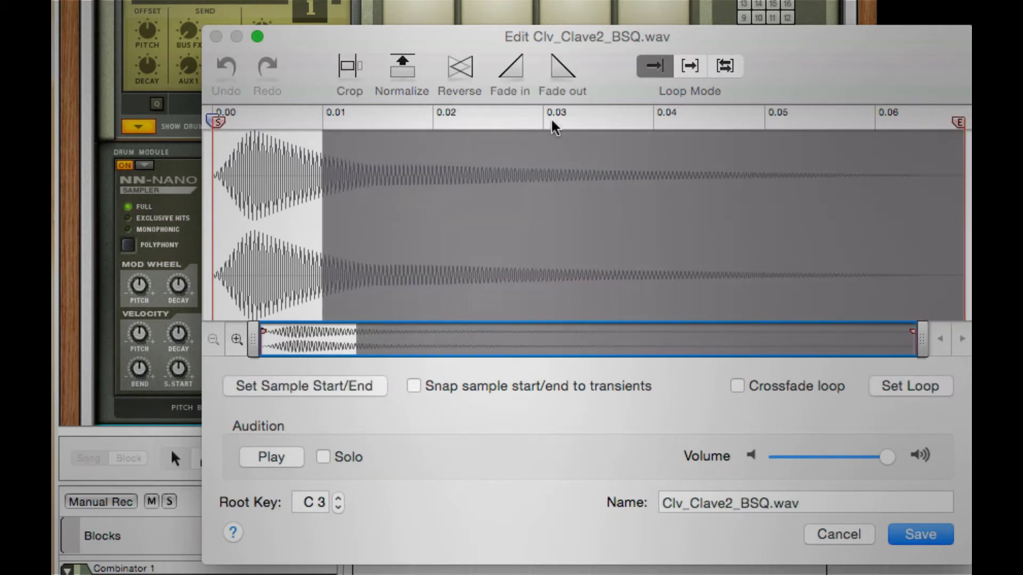
click(559, 71)
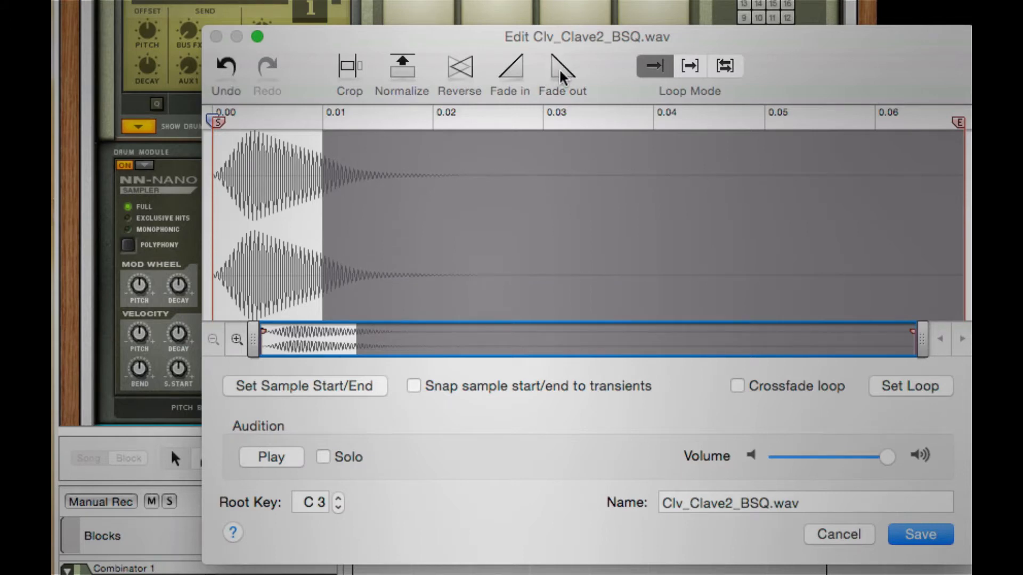
click(460, 184)
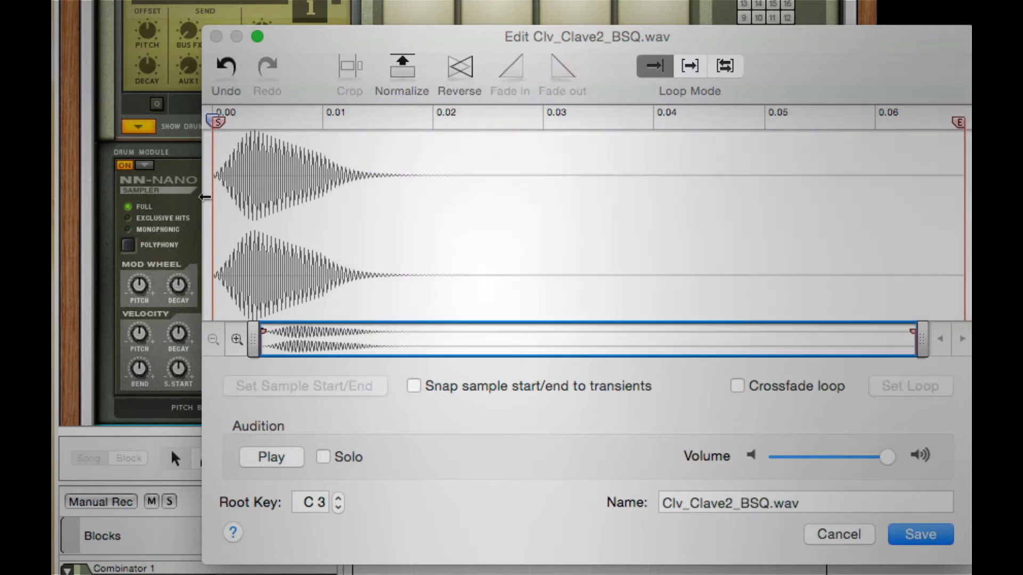
Step: Audition the faded clave sample, undo the fade-out edits to compare the sound, and redo them
click(265, 455)
click(225, 73)
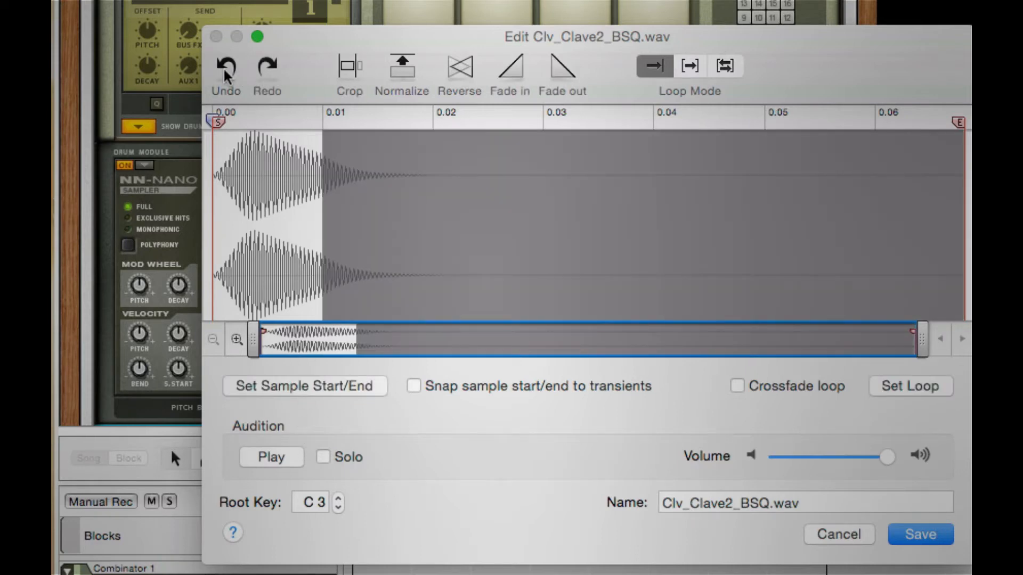
click(225, 74)
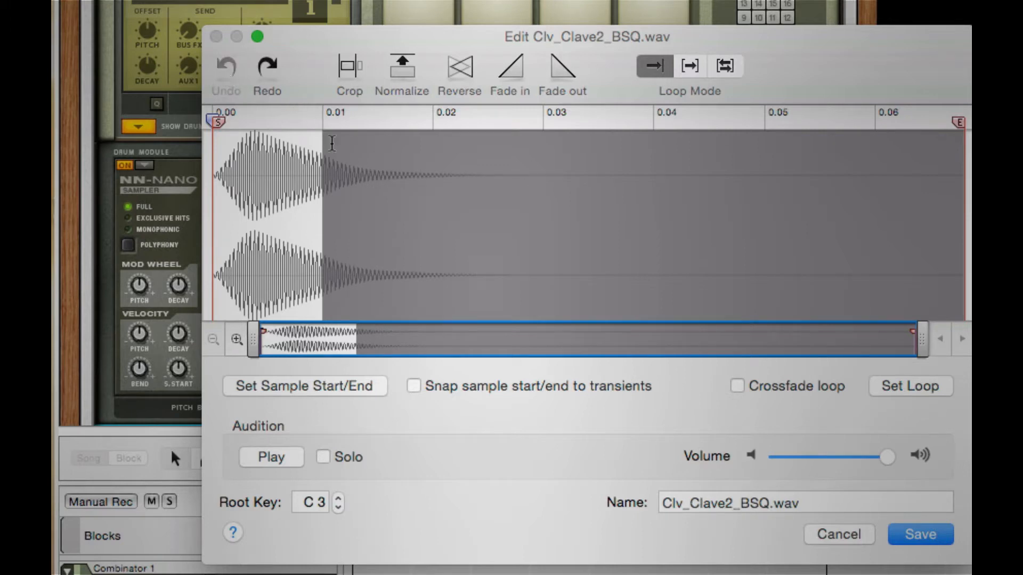
click(337, 235)
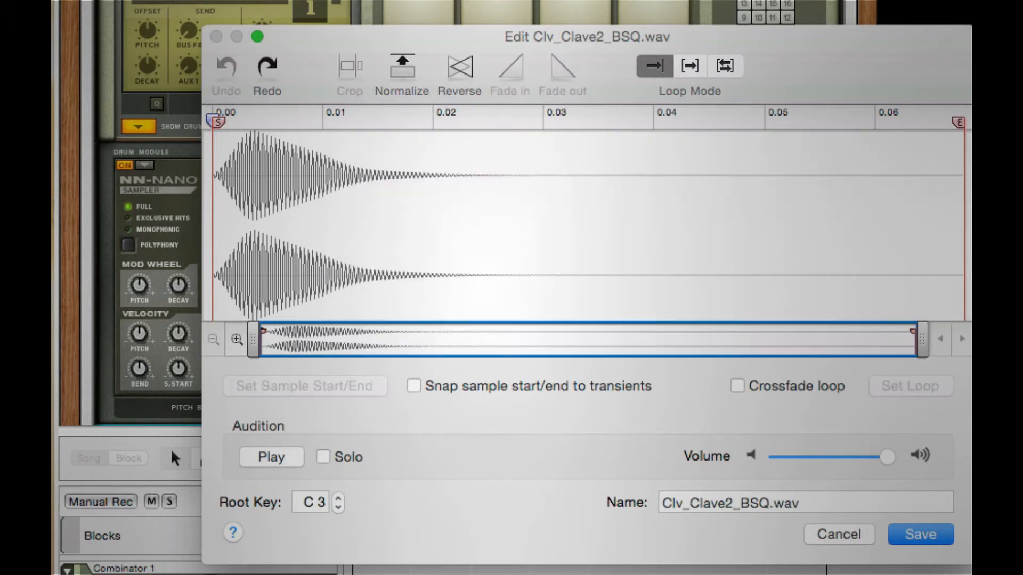
click(272, 457)
click(272, 70)
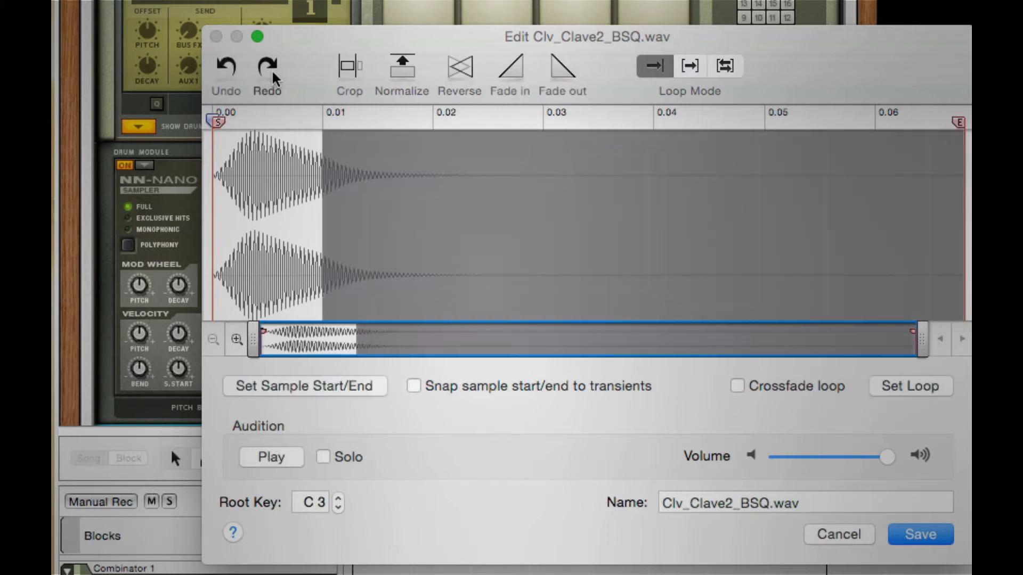
click(396, 195)
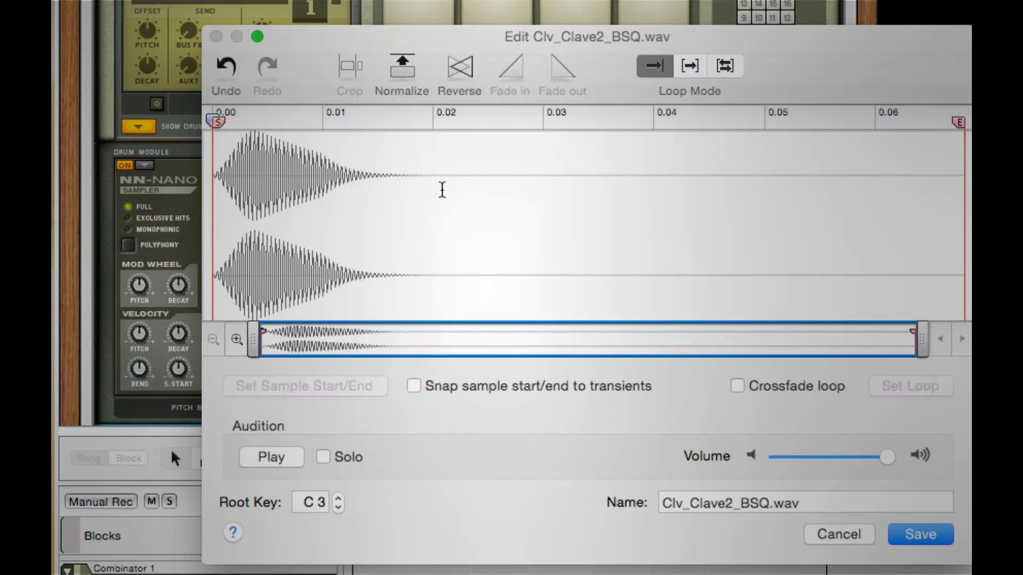
Step: Select the first 0.02 s of the clave waveform and save the edited sample
drag(432, 195, 213, 195)
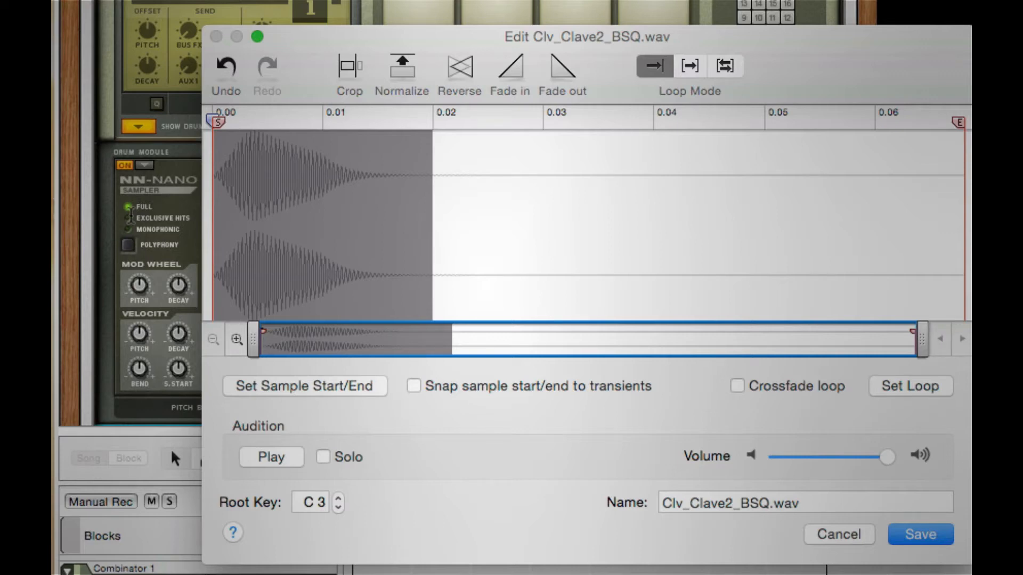
click(925, 534)
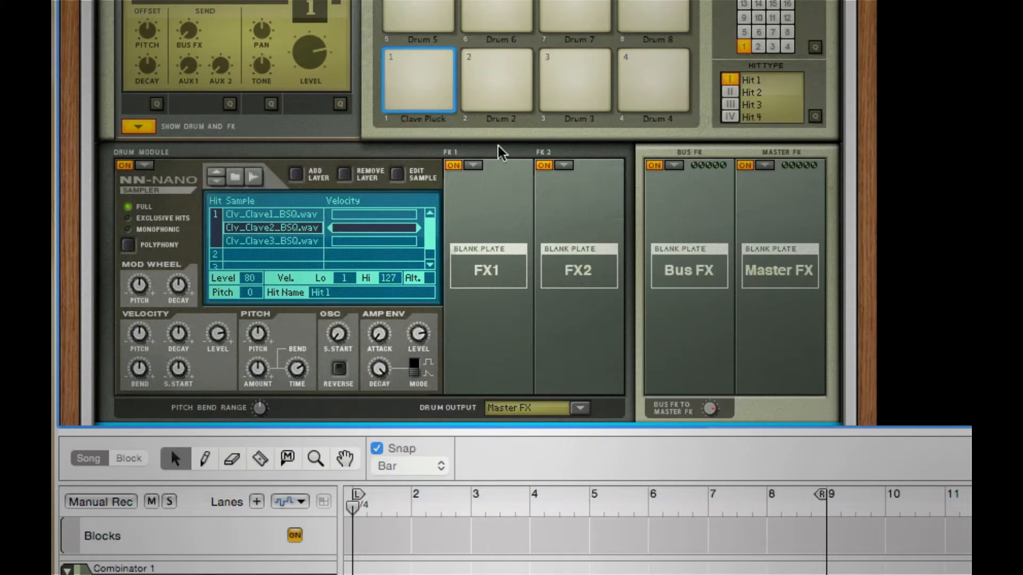
Step: Select Kong pad 2 and assign the NN-Nano Sampler as its drum module
click(474, 166)
click(446, 216)
click(503, 82)
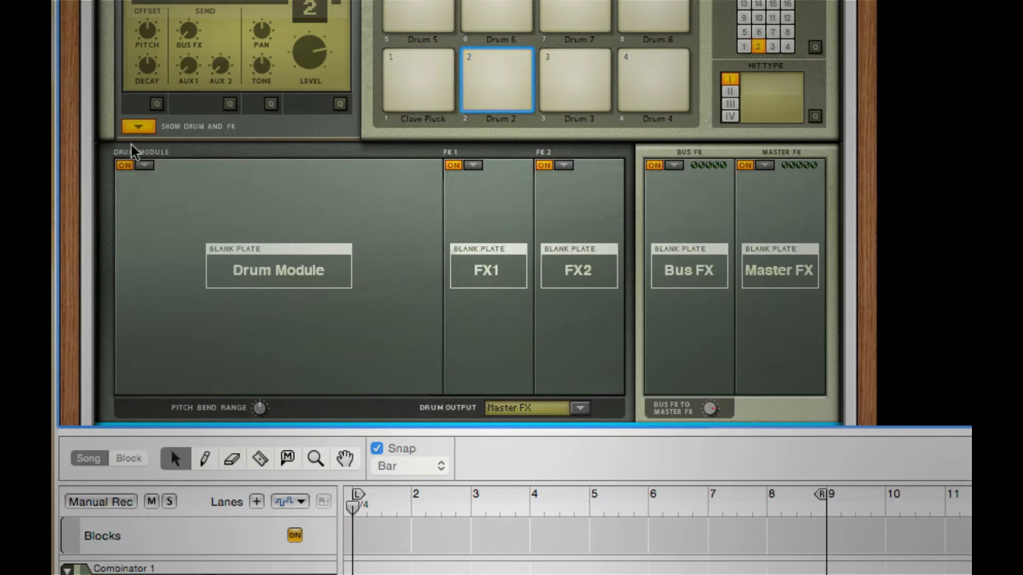
click(142, 166)
click(186, 198)
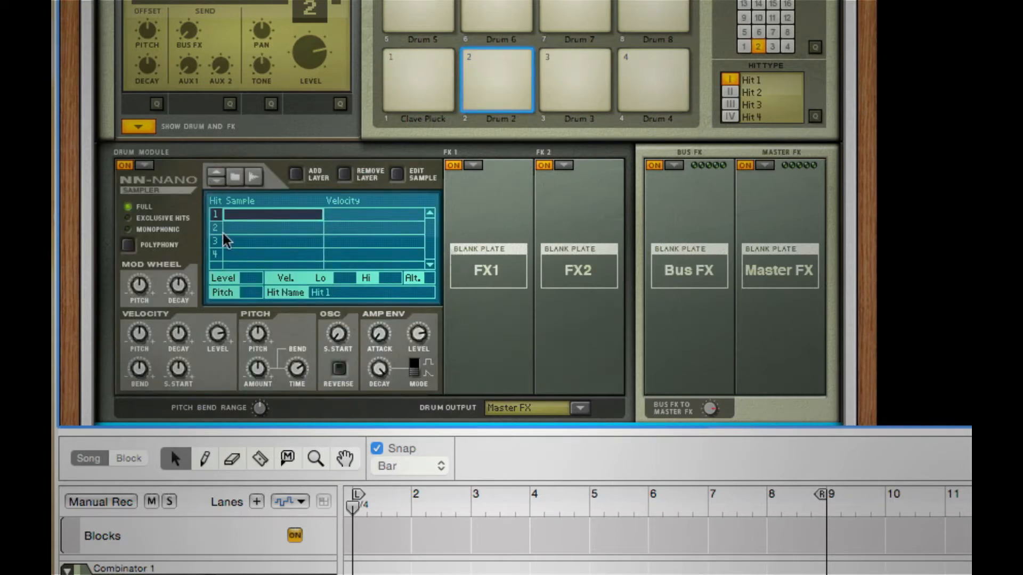
Step: Load Epc_Elecbongo_SHA.wav from the Kong percussion Electronics samples into Hit 1 of pad 2
double_click(244, 216)
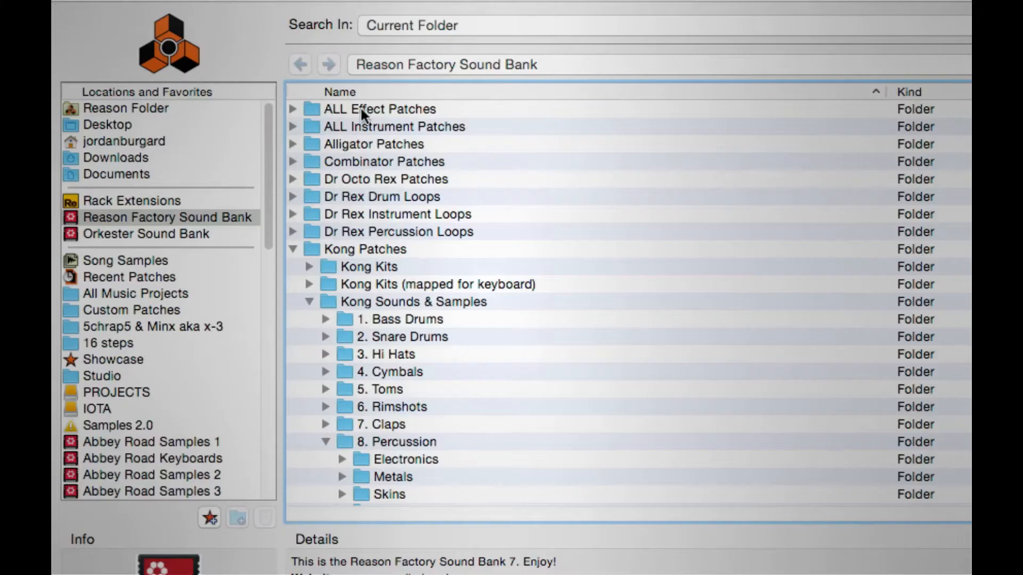
scroll(372, 392, down, 3)
click(343, 471)
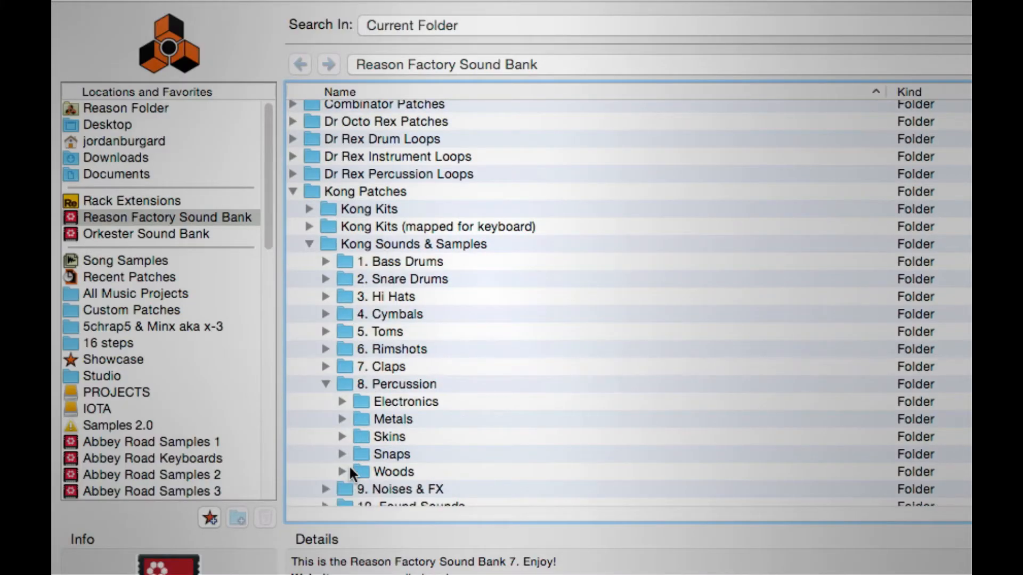
click(341, 402)
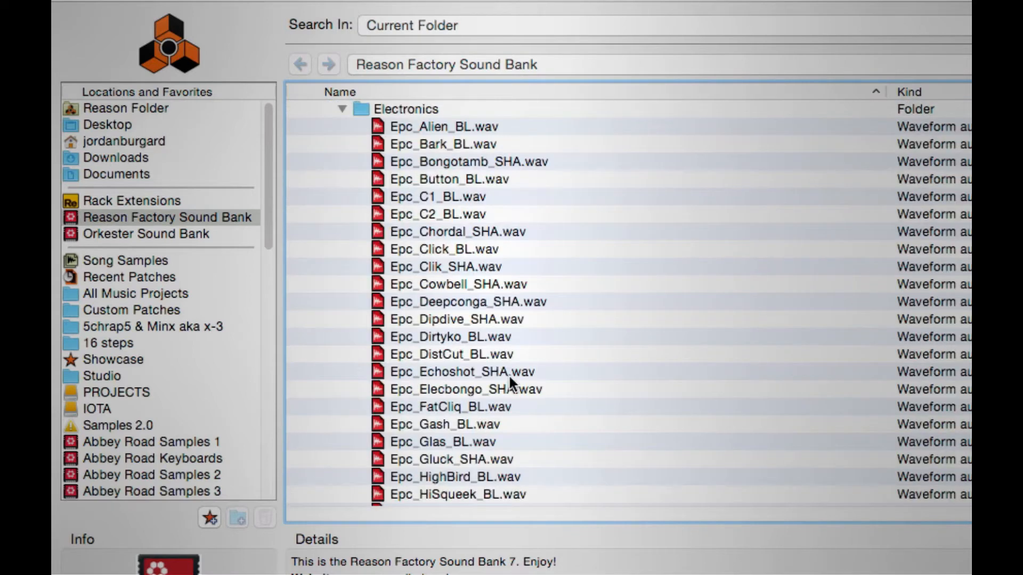
scroll(608, 265, down, 3)
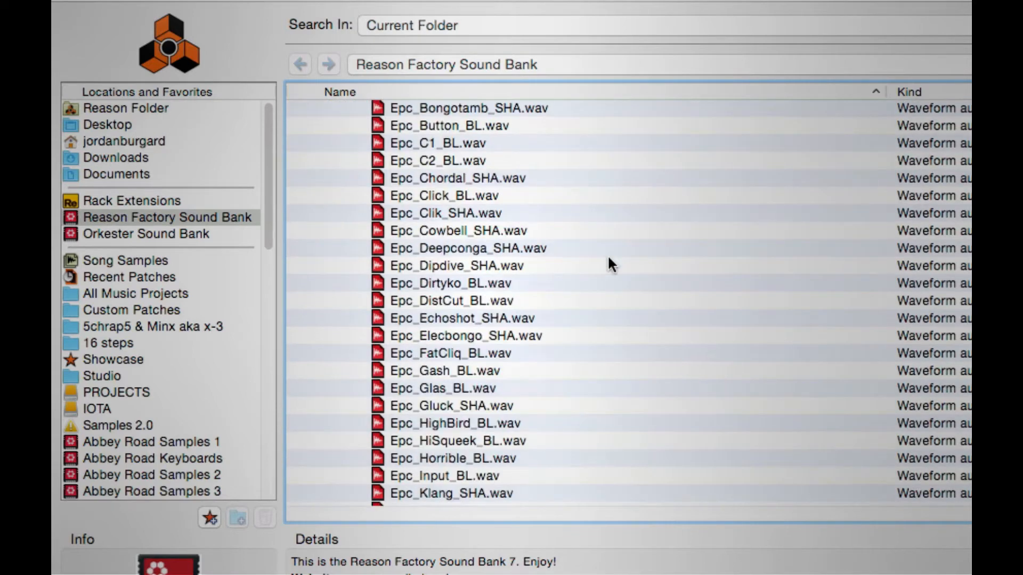
scroll(509, 286, down, 1)
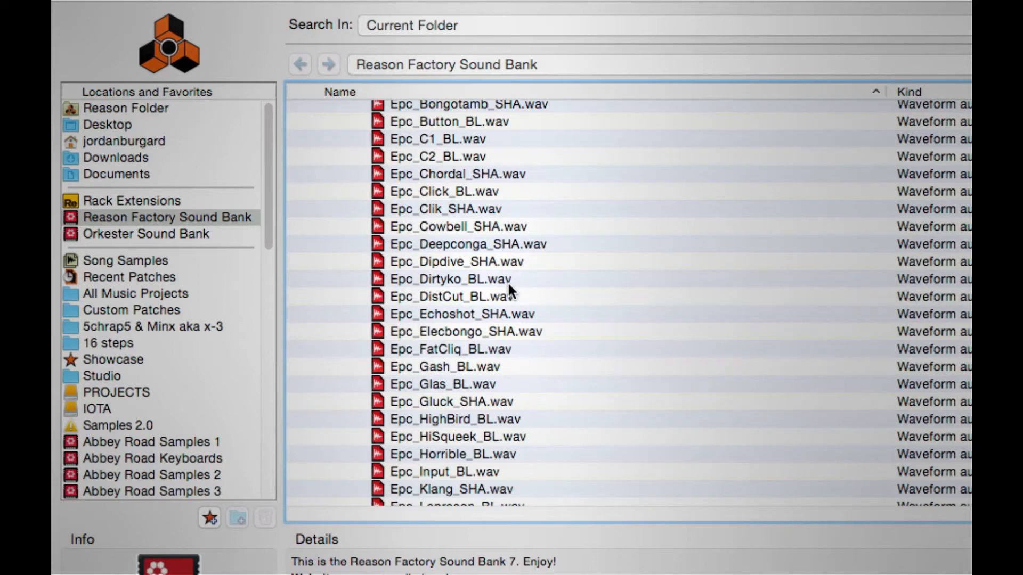
scroll(507, 281, down, 2)
click(507, 281)
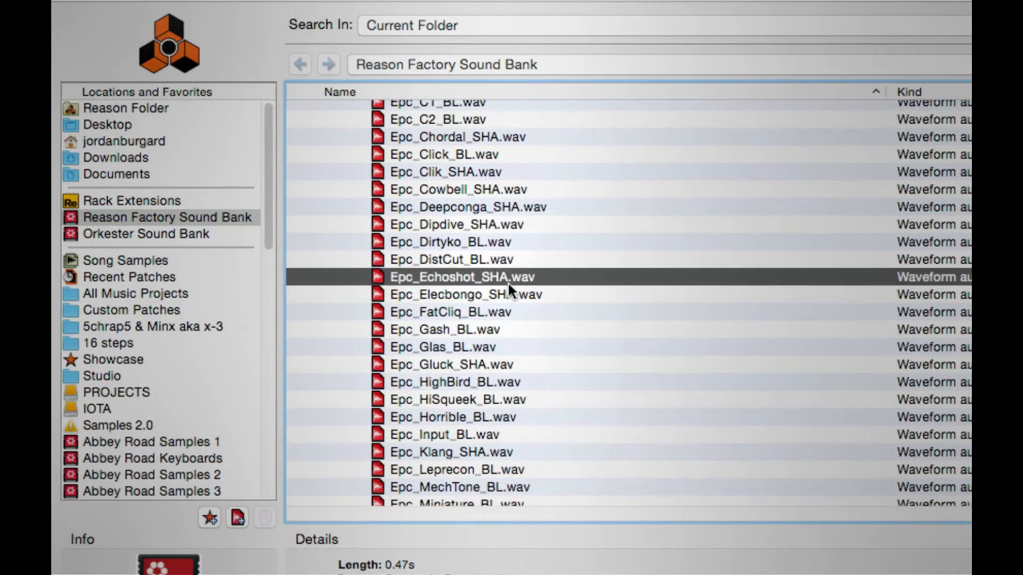
key(Down)
key(Down)
key(Up)
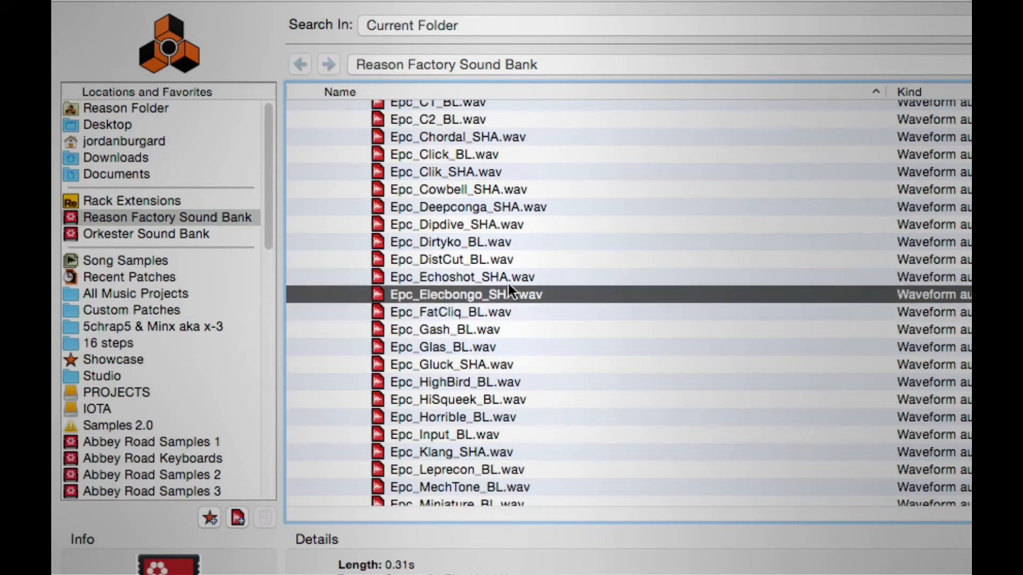
key(Return)
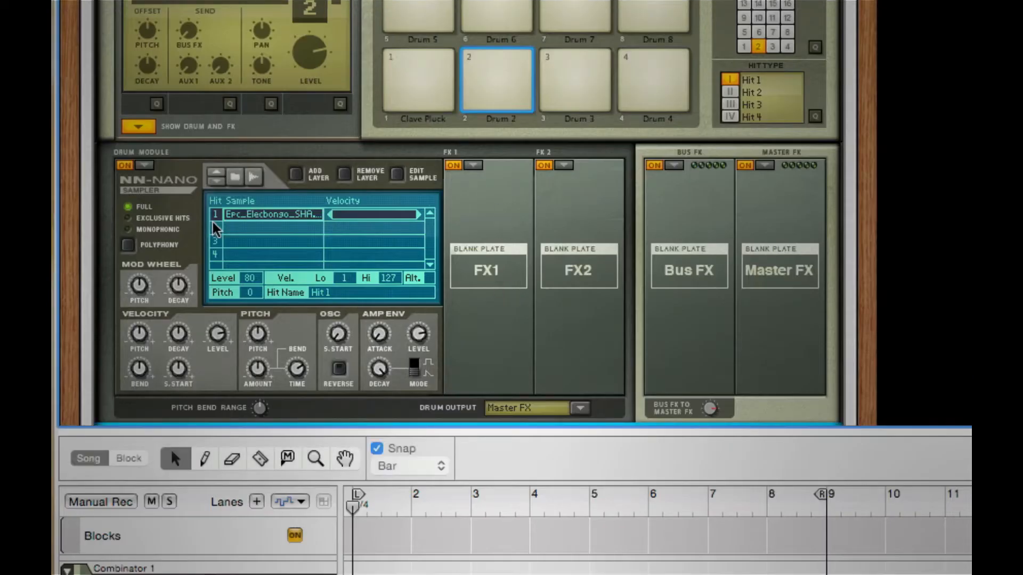
Step: Add a second layer to Hit 1 of pad 2 and load Epc_Minimalism_SHA.wav from the Electronics samples into it
click(299, 172)
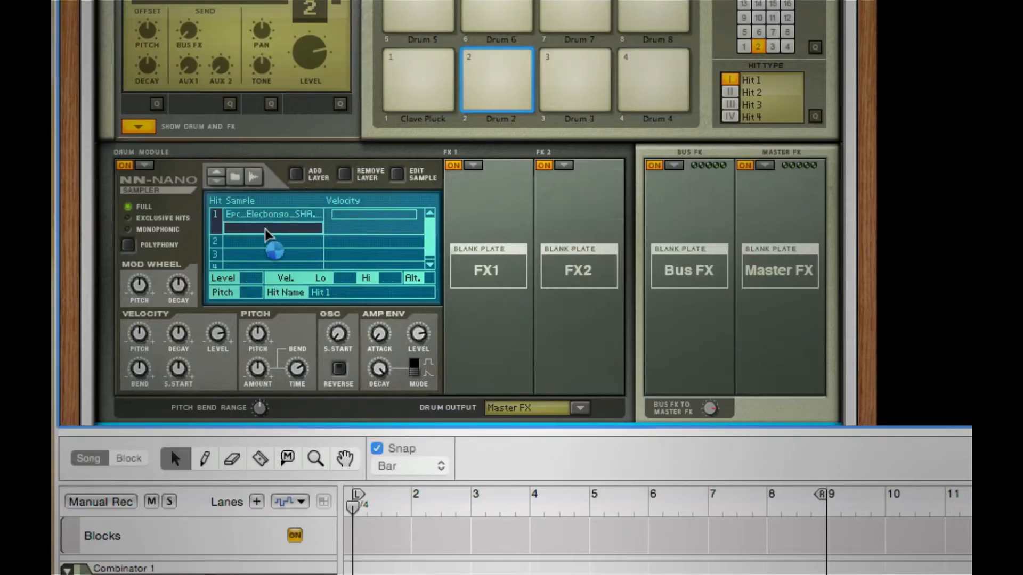
double_click(265, 229)
scroll(521, 335, down, 20)
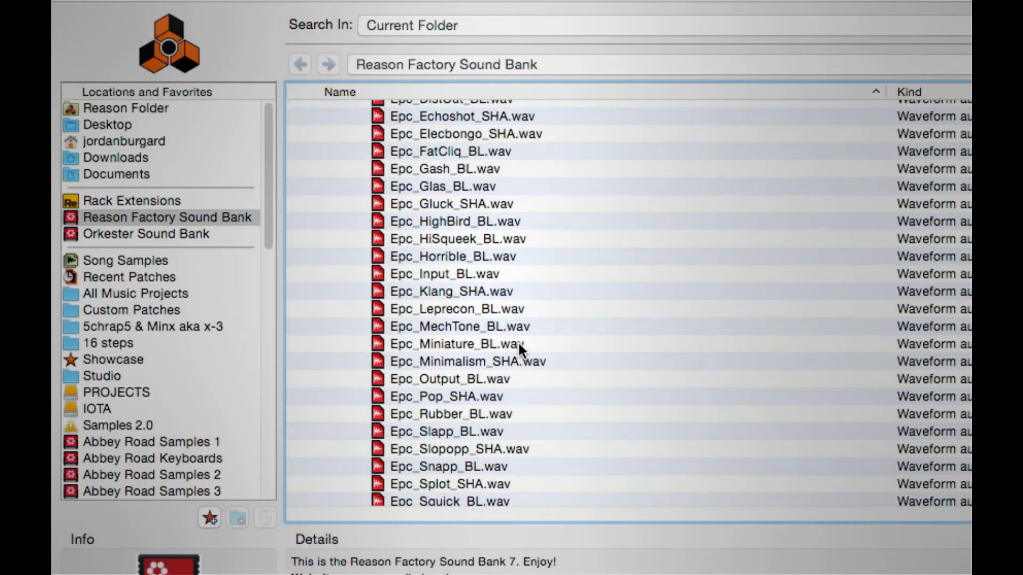
scroll(515, 344, up, 12)
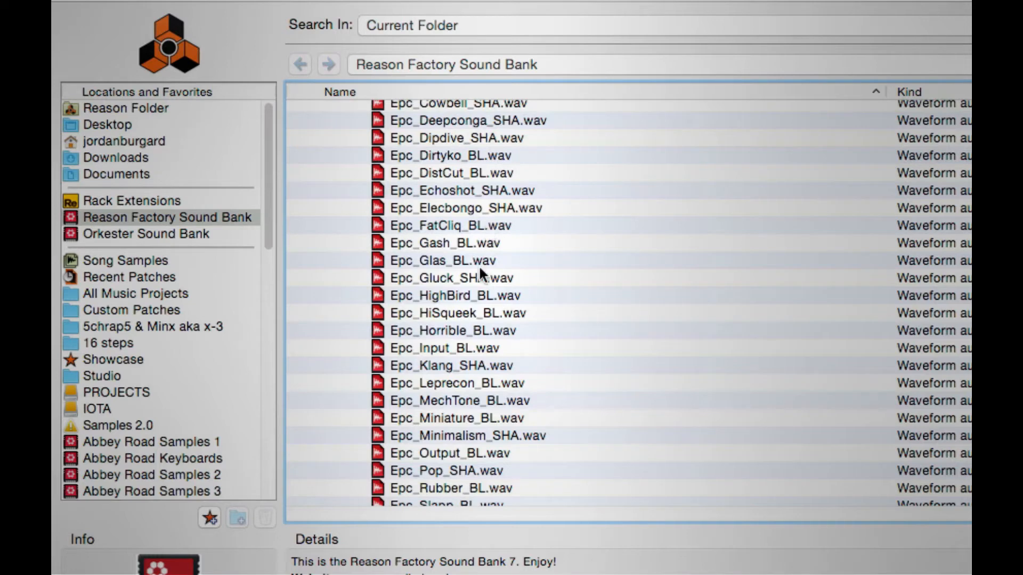
click(477, 331)
key(Down)
key(Down)
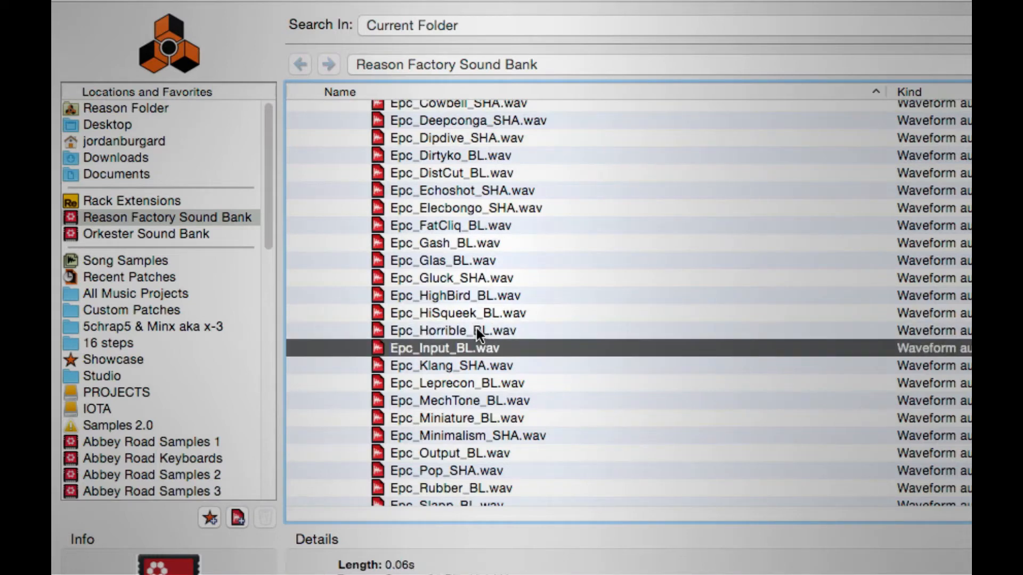
key(Down)
key(Down)
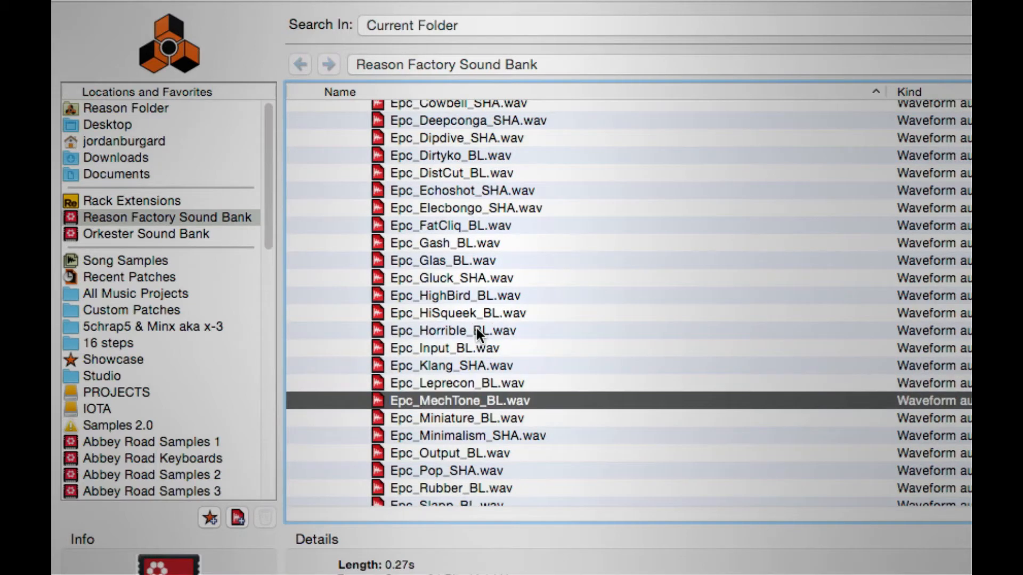
key(Down)
key(Down)
key(Down)
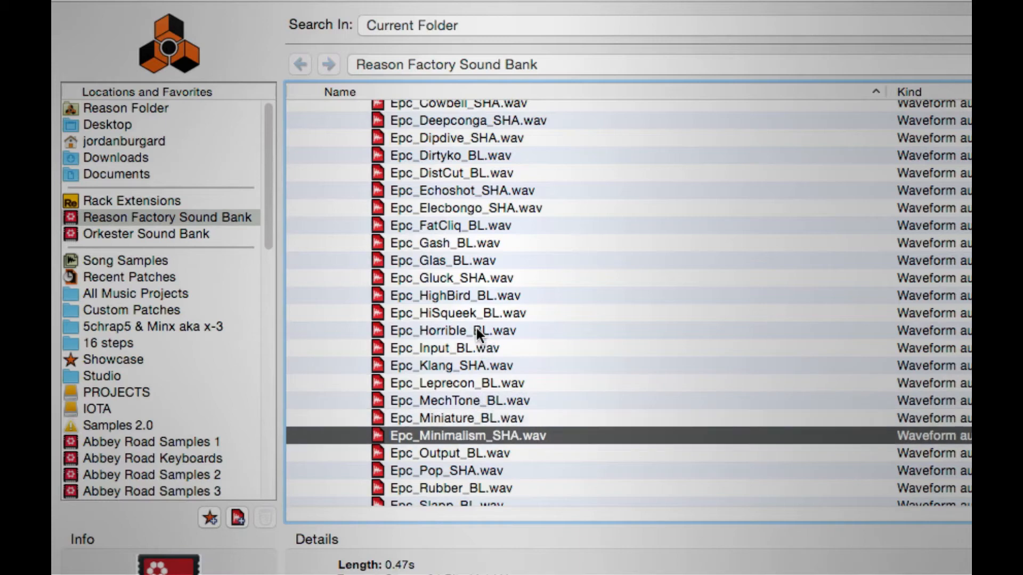
key(Up)
key(Return)
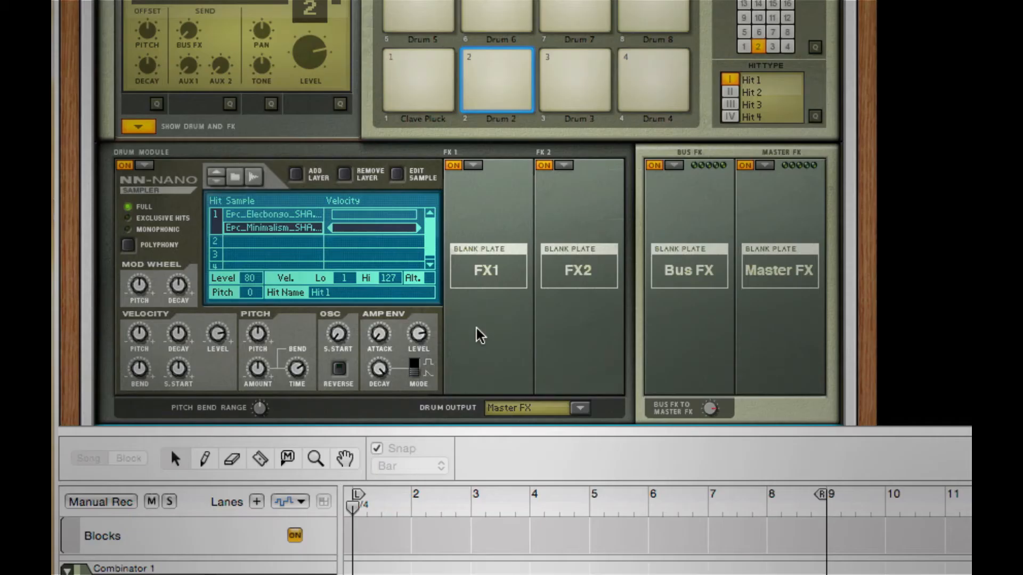
Step: Play Kong pad 2 and rename it "Electric Minimal"
click(500, 60)
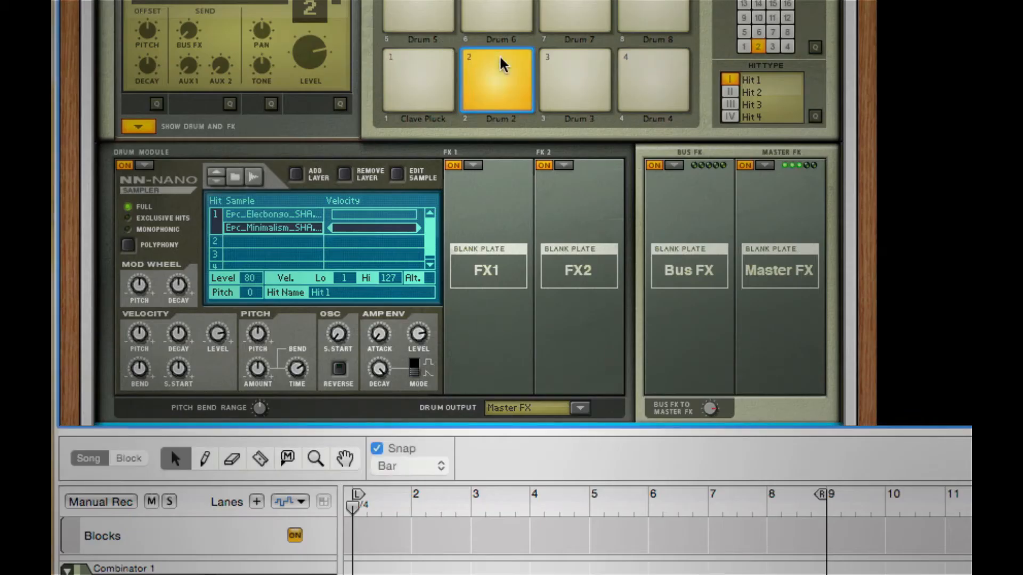
double_click(500, 119)
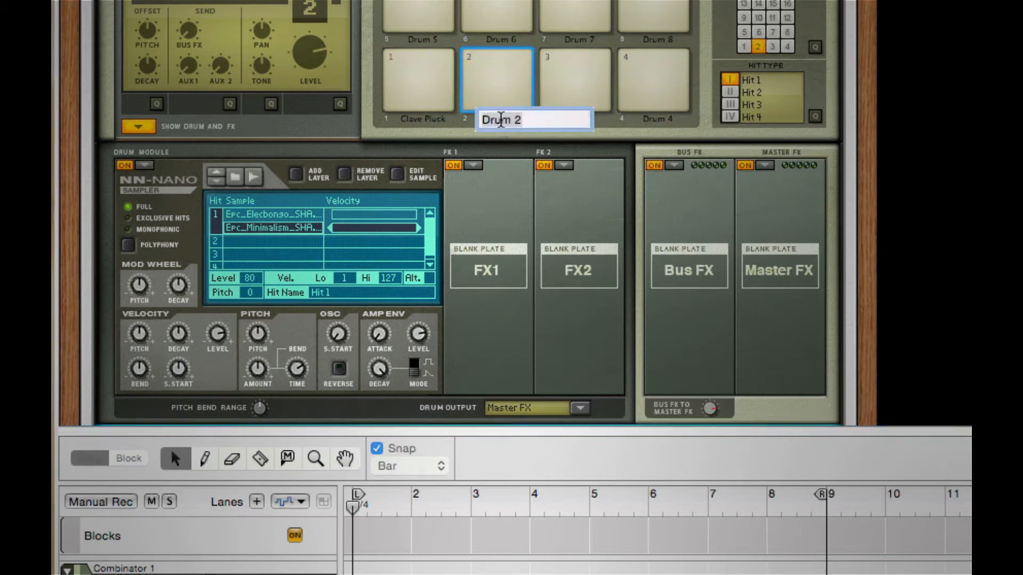
text(Electr)
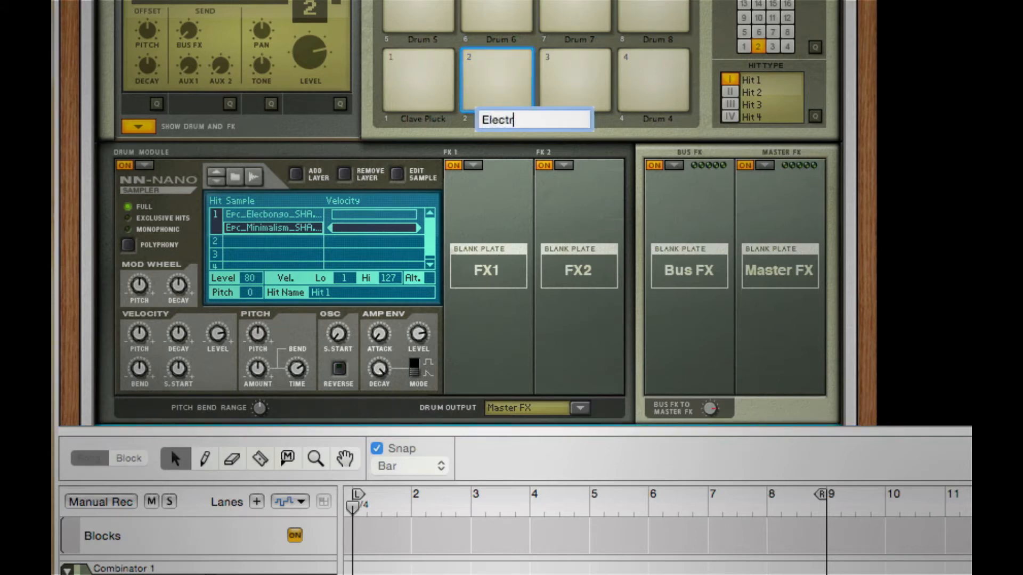
text(ic Minimal)
key(Return)
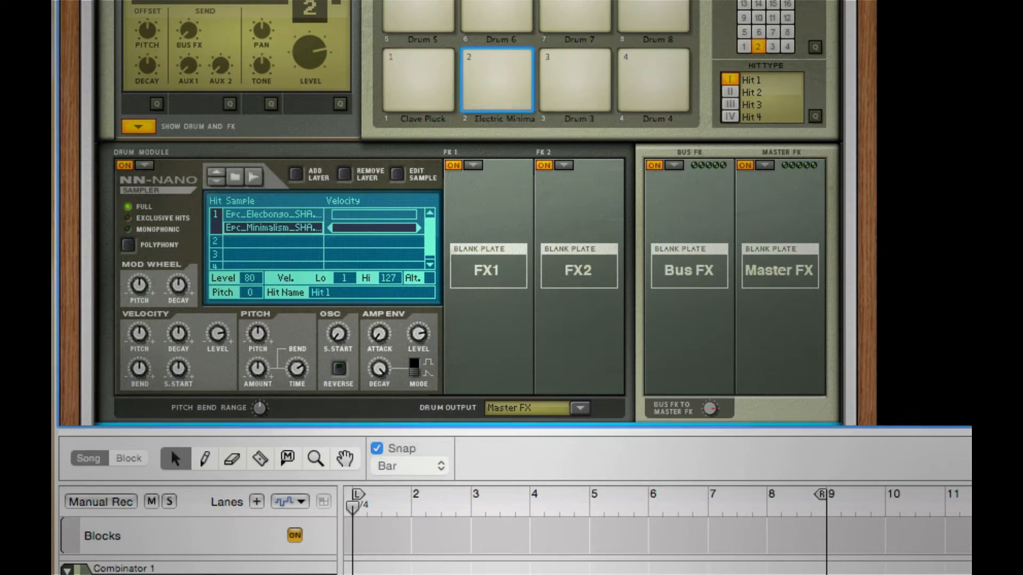
Step: Audition pad 1 and pad 2 against each other, leaving pad 2 selected
click(501, 87)
click(414, 95)
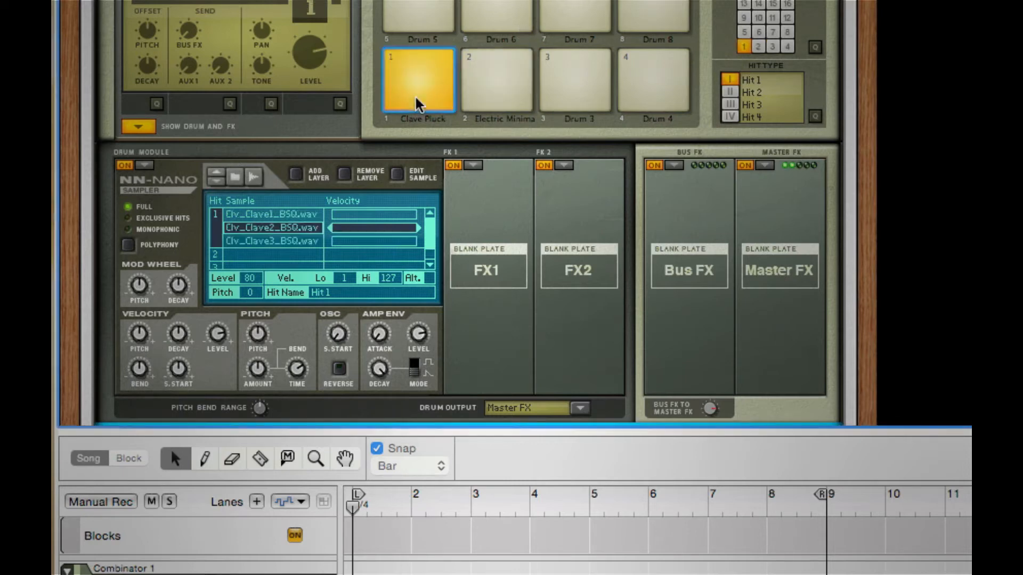
click(494, 99)
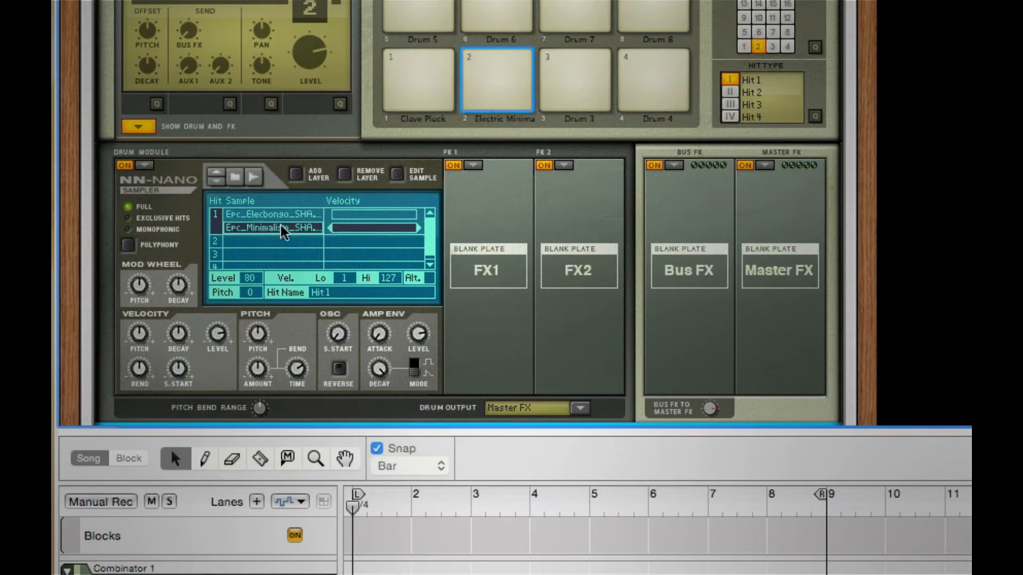
Step: Replace the Epc_Elecbongo_SHA.wav layer in Hit 1 of pad 2 with Epc_Klang_SHA.wav from the Electronics samples and play the pad
click(291, 215)
double_click(291, 215)
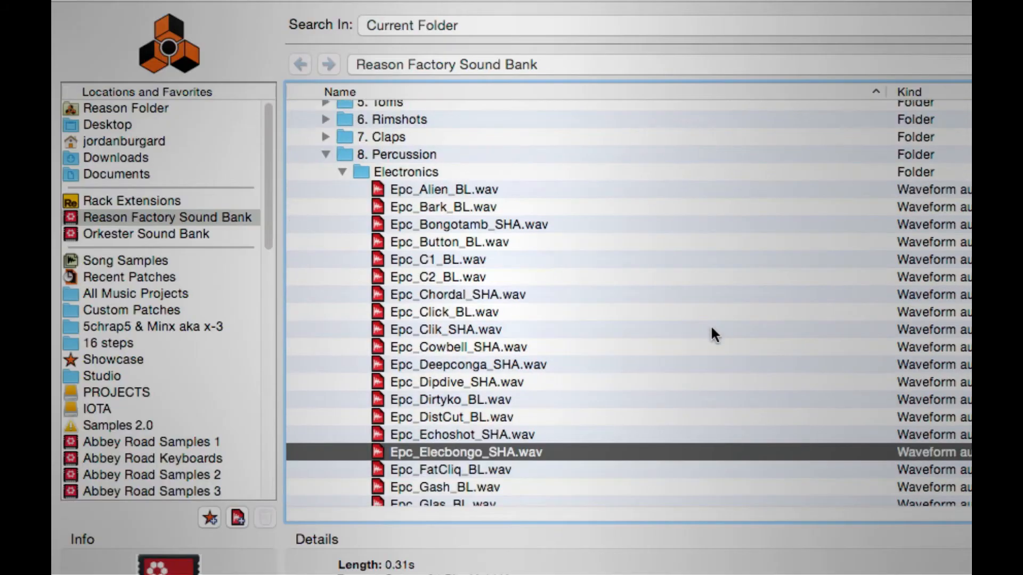
click(444, 480)
scroll(746, 307, down, 4)
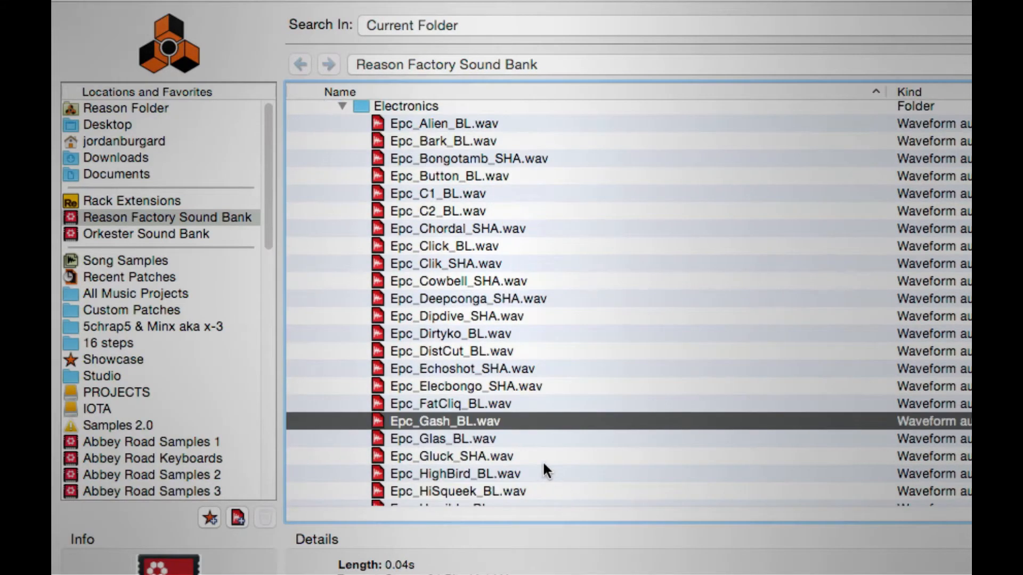
click(542, 459)
scroll(613, 345, down, 3)
click(527, 415)
key(Down)
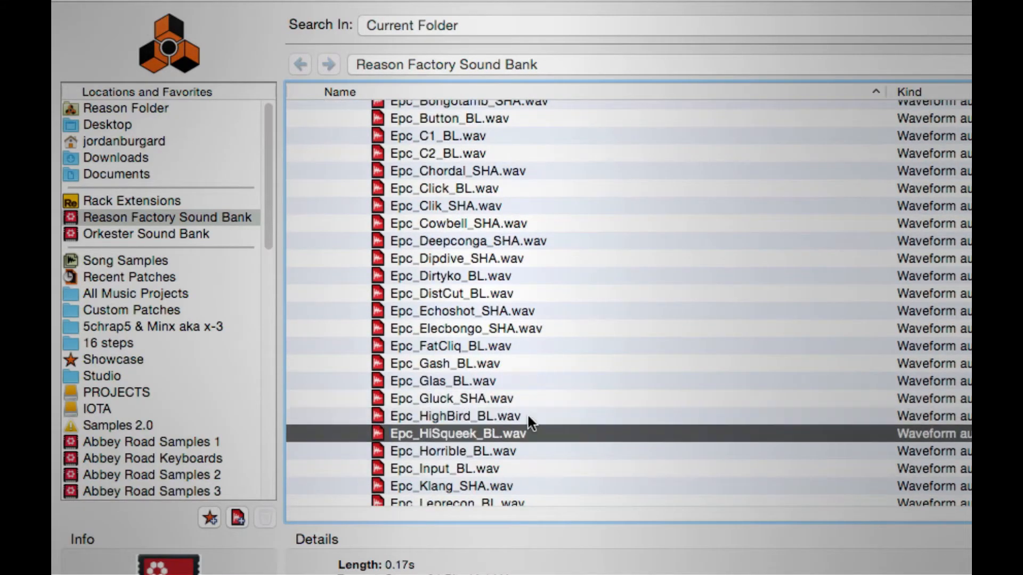
key(Down)
key(Down)
key(Down)
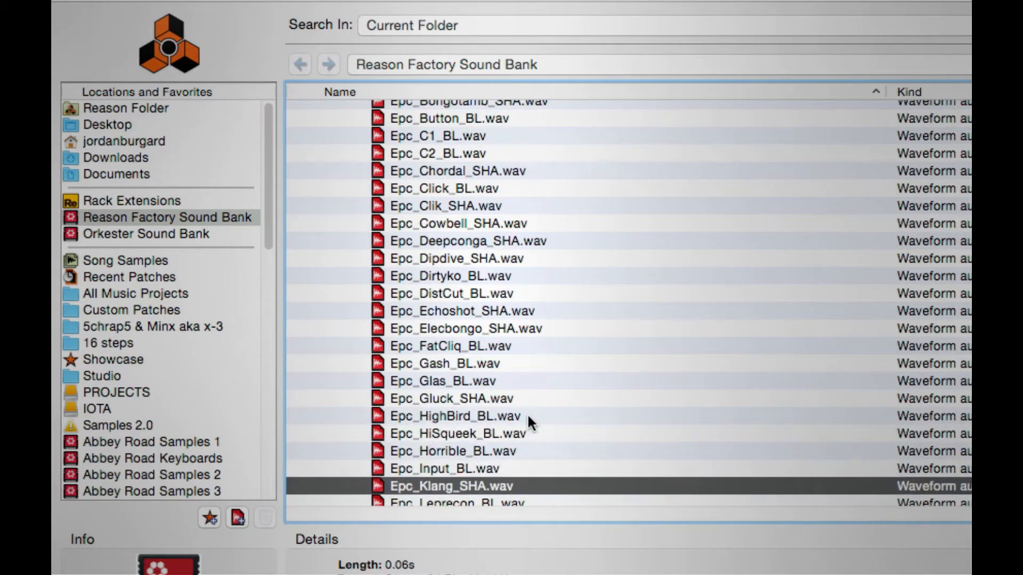
key(Return)
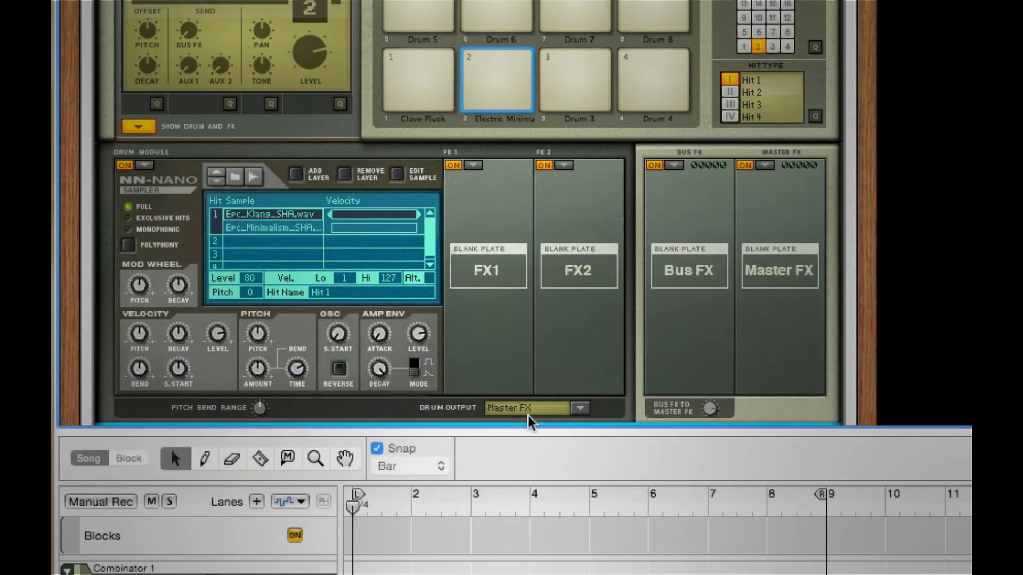
click(482, 84)
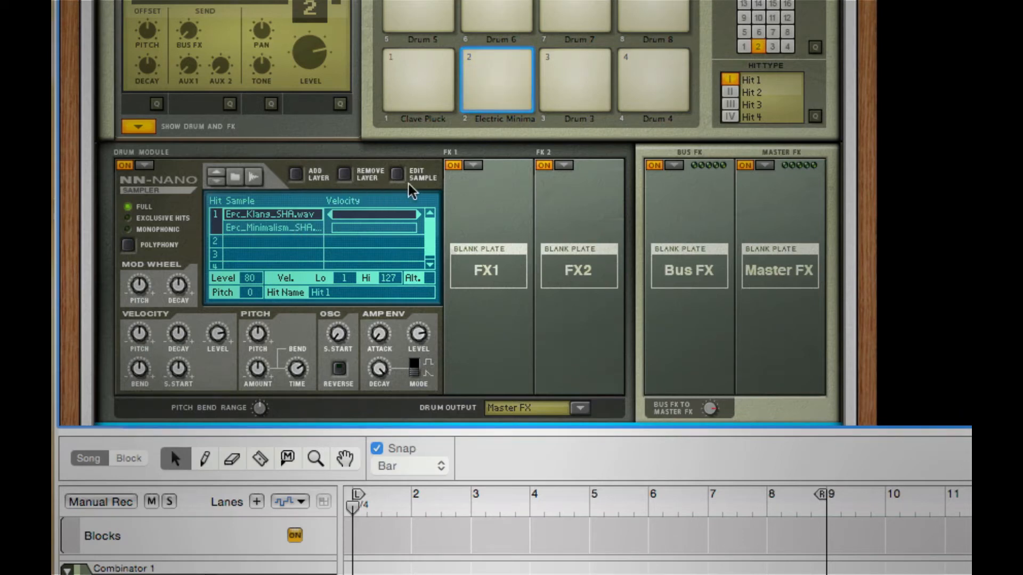
Step: Open Epc_Klang_SHA.wav for sample editing and fade out its waveform from 0.1 s to the end
click(397, 175)
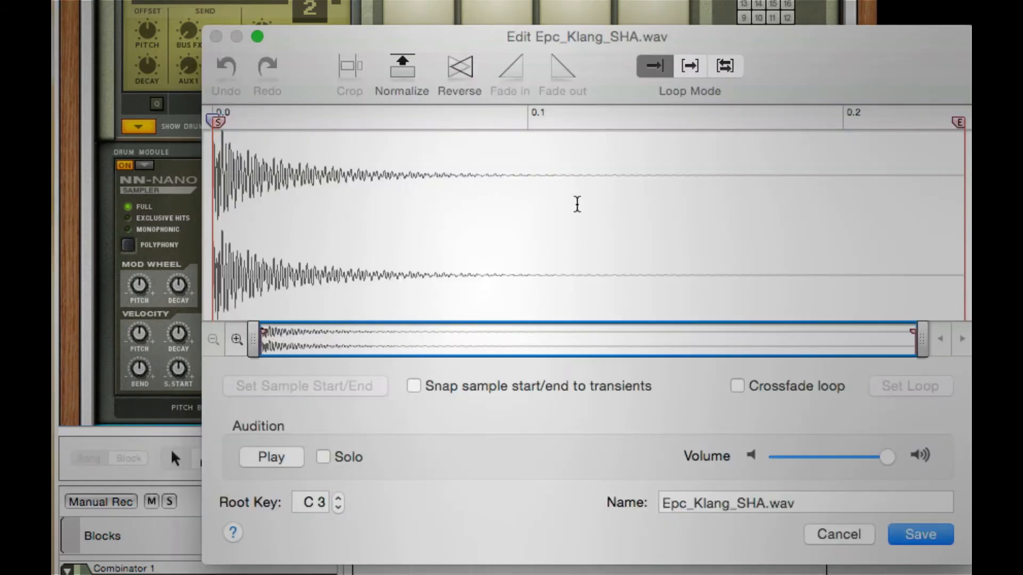
drag(529, 194, 961, 196)
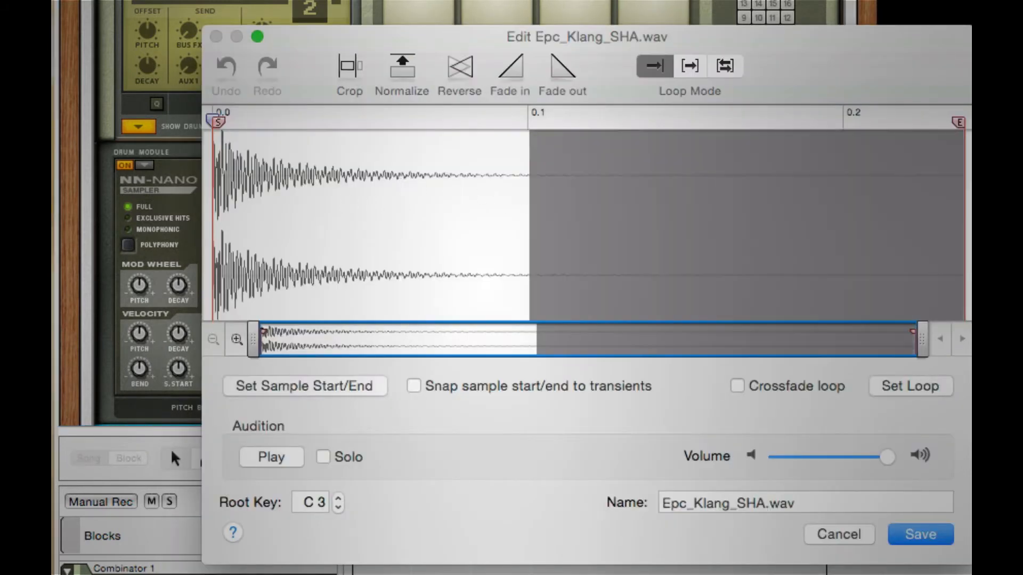
click(561, 79)
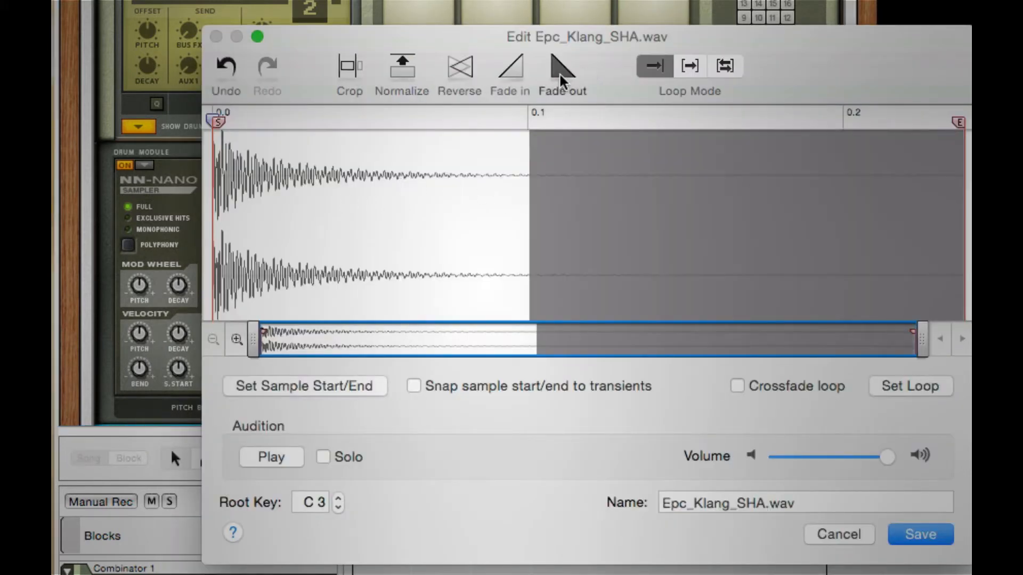
Step: Apply Fade out repeatedly to the Klang waveform from about 0.03 s to the end to shorten its tail
click(532, 210)
drag(303, 190, 965, 197)
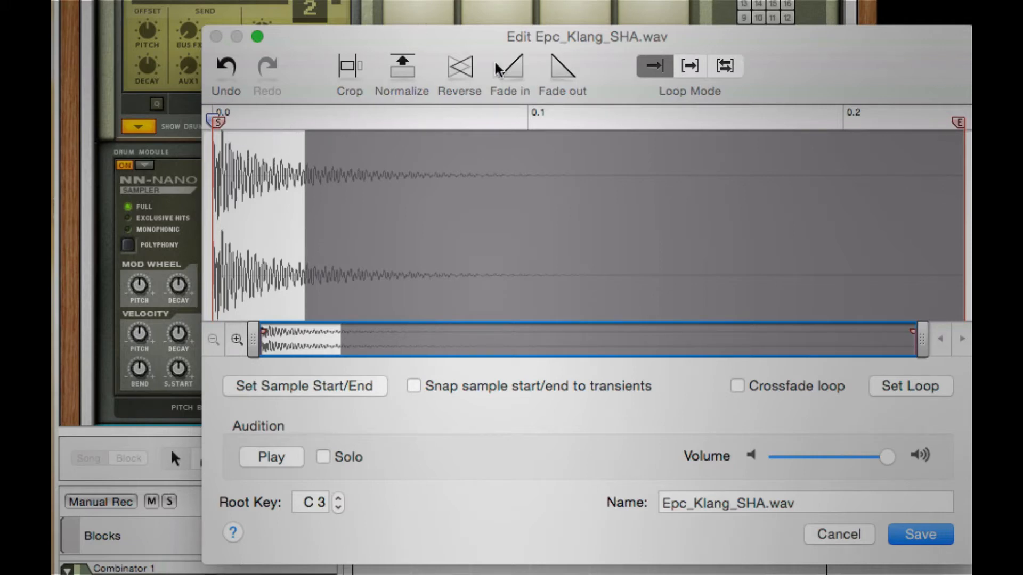
click(568, 81)
click(568, 81)
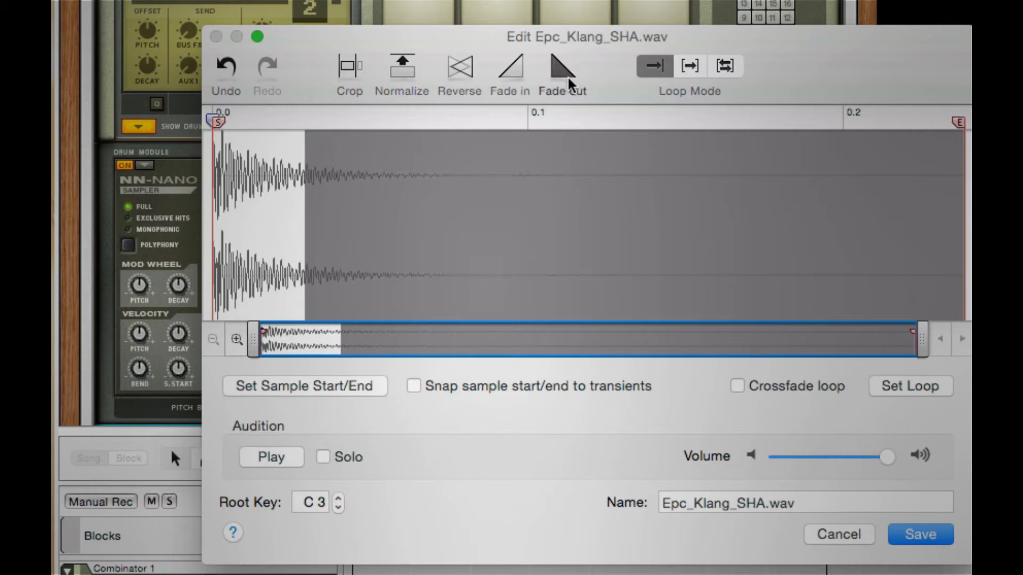
click(568, 81)
click(568, 81)
click(568, 81)
click(568, 81)
click(568, 81)
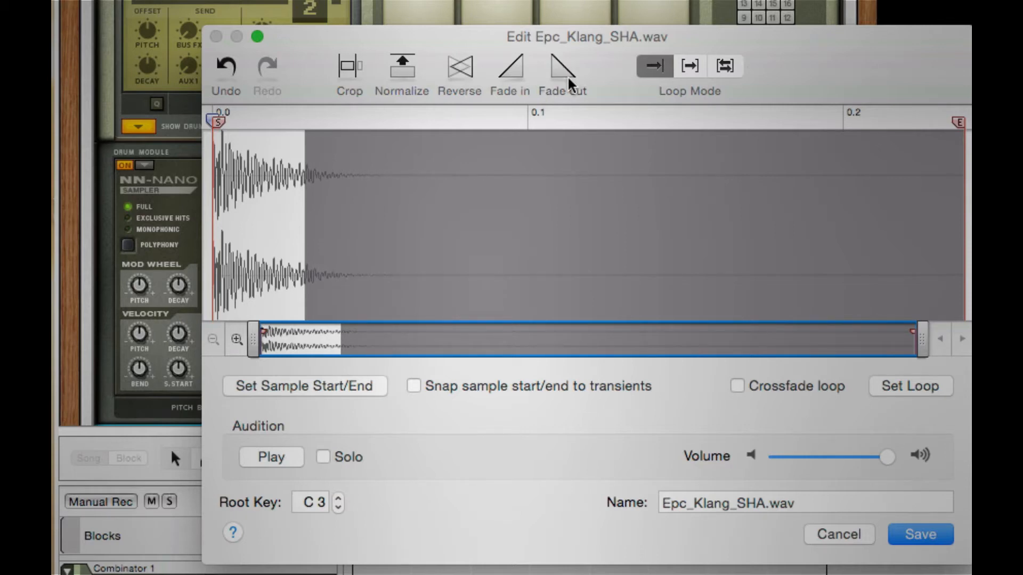
Step: Select about the first 0.05 s of the Klang waveform, normalize it and crop the sample to that selection
click(357, 216)
drag(364, 212, 160, 237)
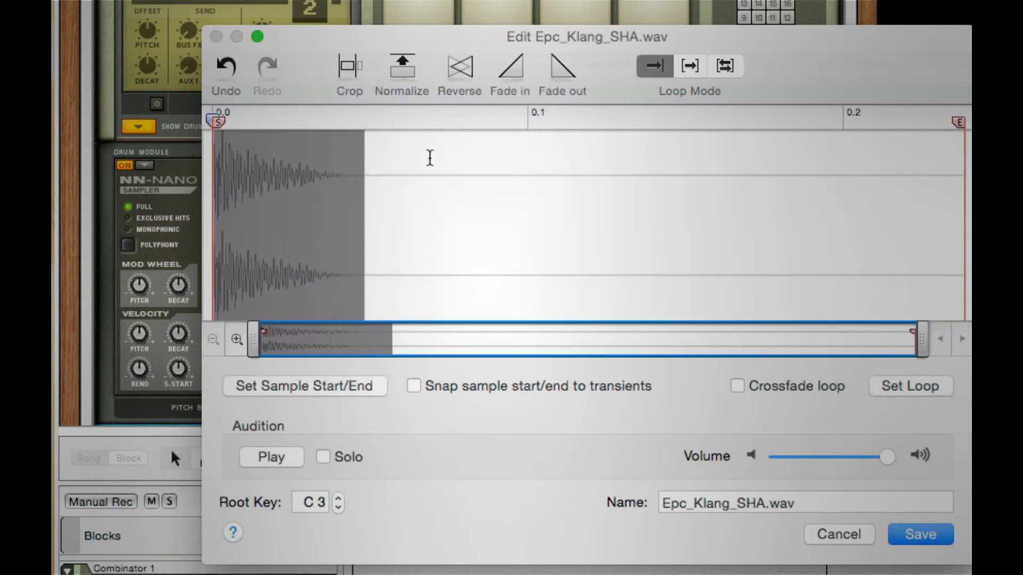
click(414, 69)
click(413, 69)
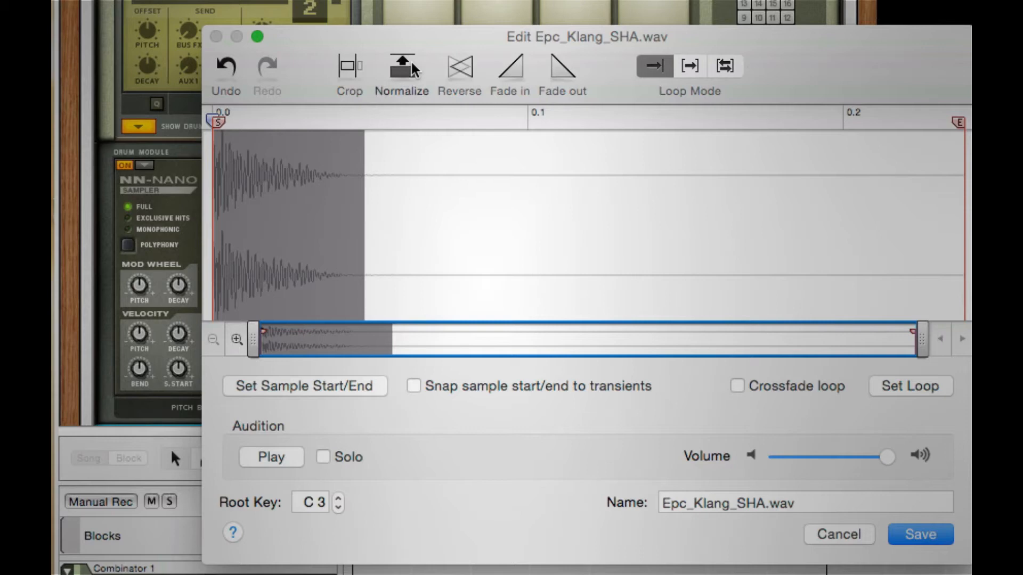
click(363, 79)
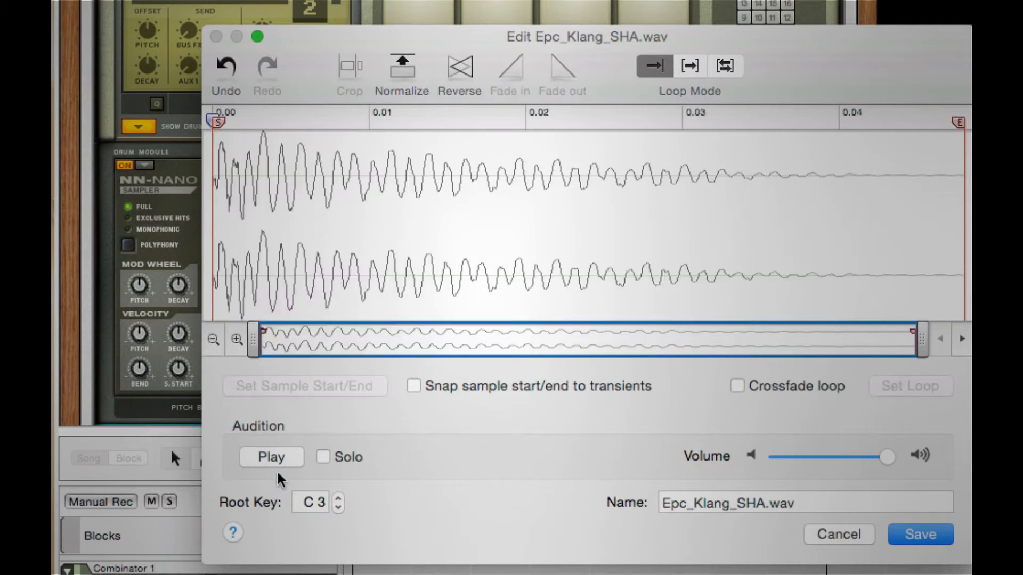
Step: Audition the cropped Klang sample and save the edit
click(283, 456)
click(283, 455)
click(952, 535)
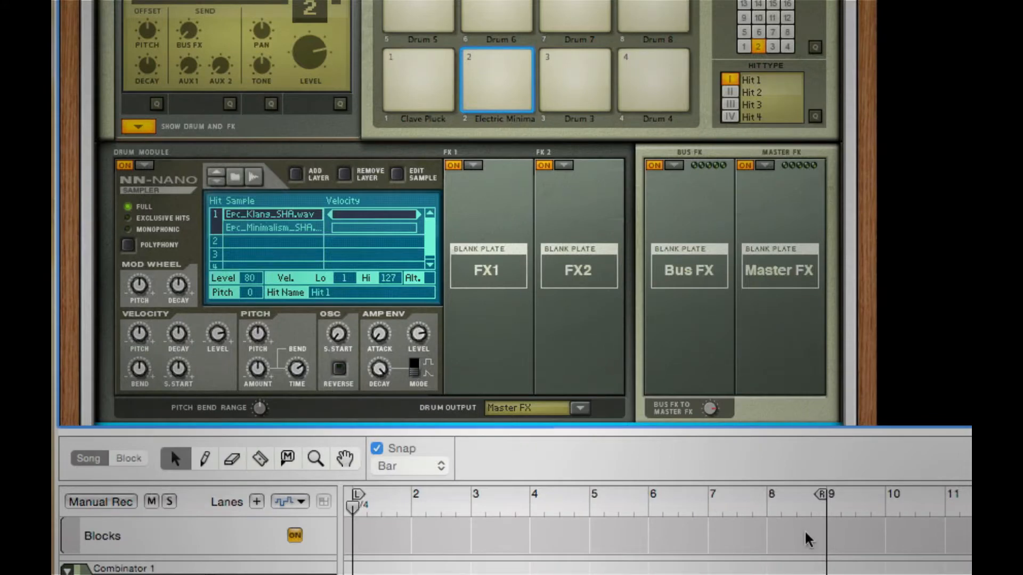
click(255, 224)
click(475, 166)
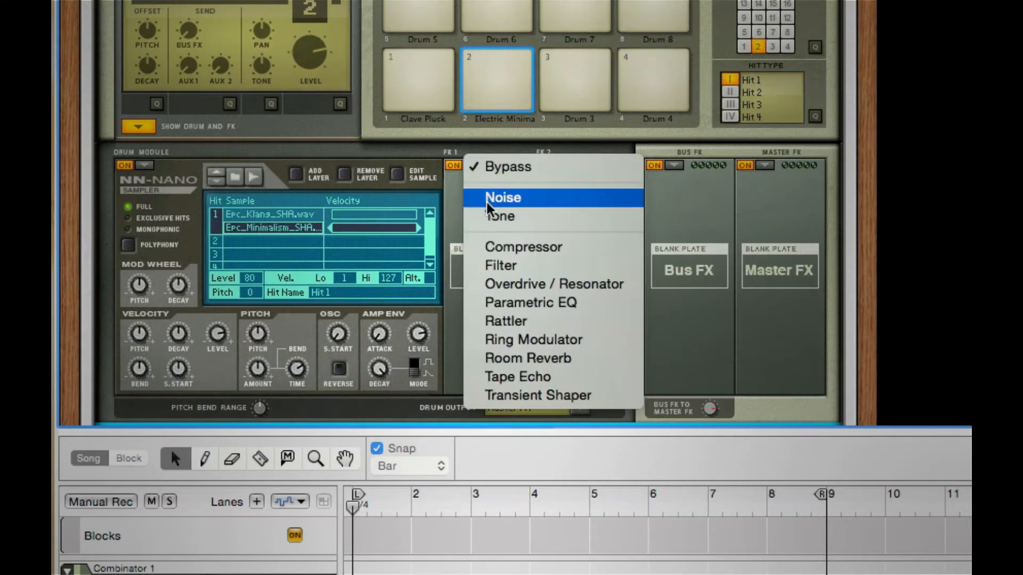
click(437, 224)
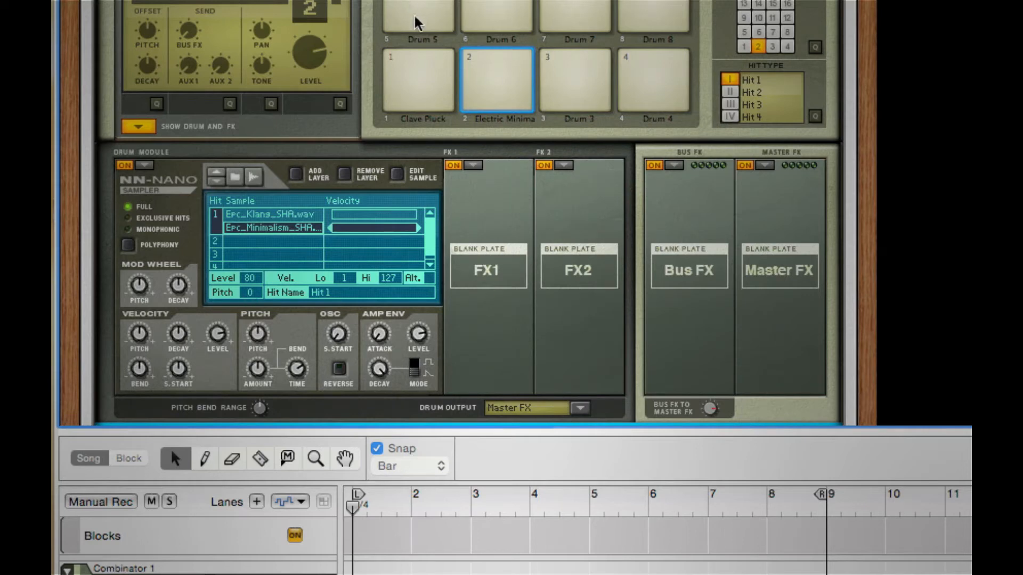
Step: Select Kong pad 5 and assign the NN-Nano Sampler as its drum module
click(419, 30)
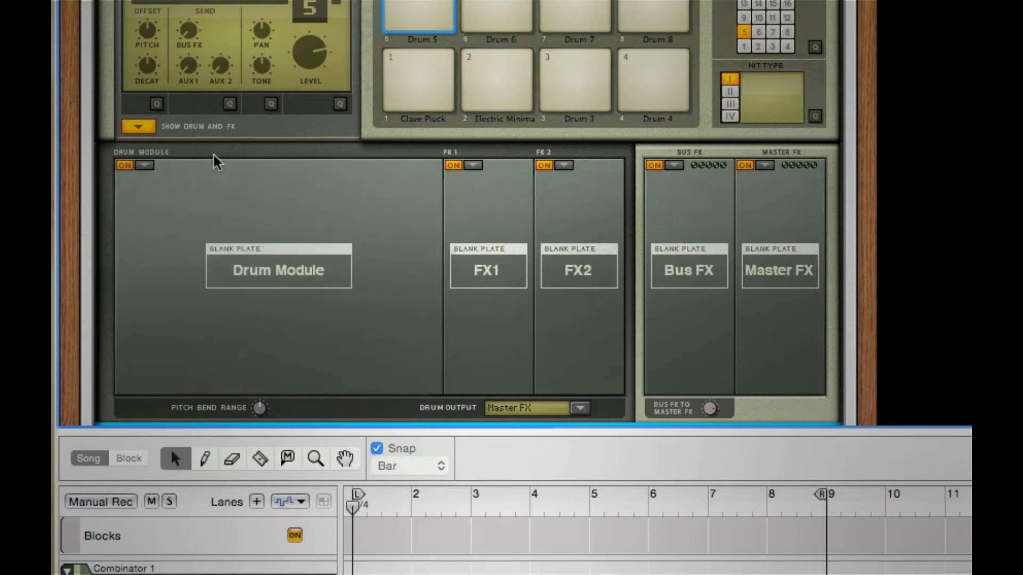
click(143, 166)
click(244, 197)
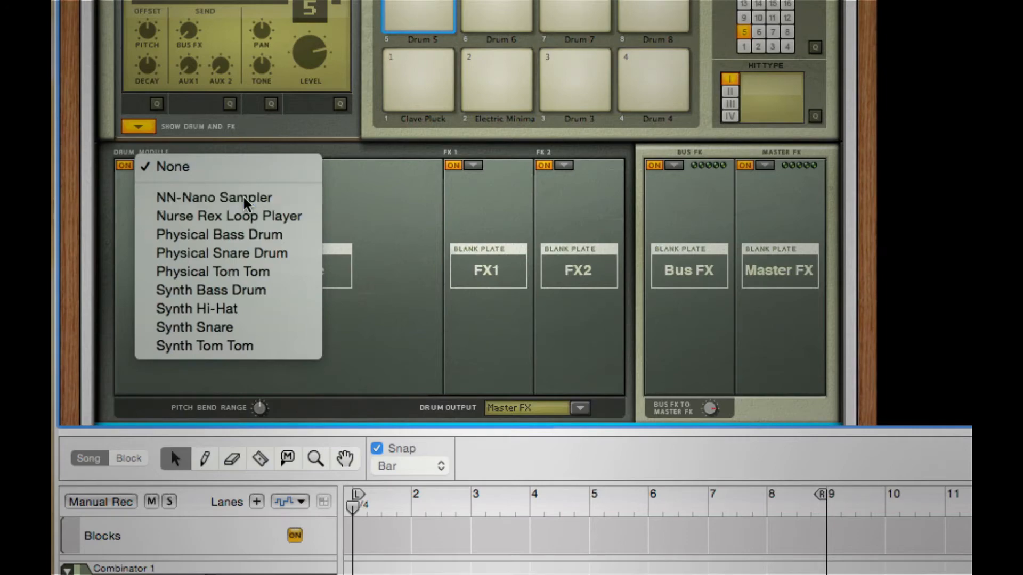
Step: Browse samples for Hit 1 of pad 5, collapse the Percussion folder and expand 10. Found Sounds
click(243, 177)
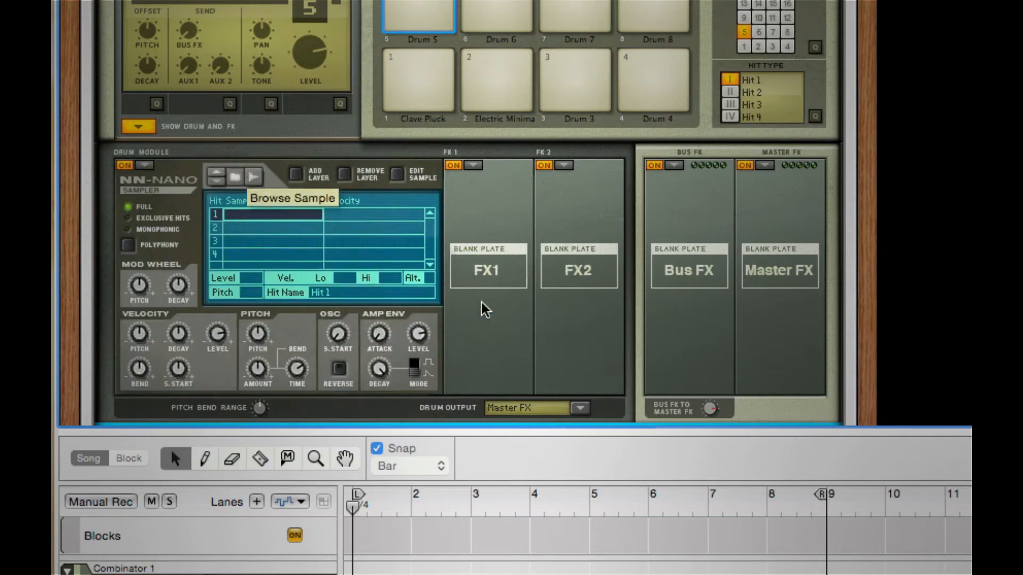
scroll(610, 360, down, 3)
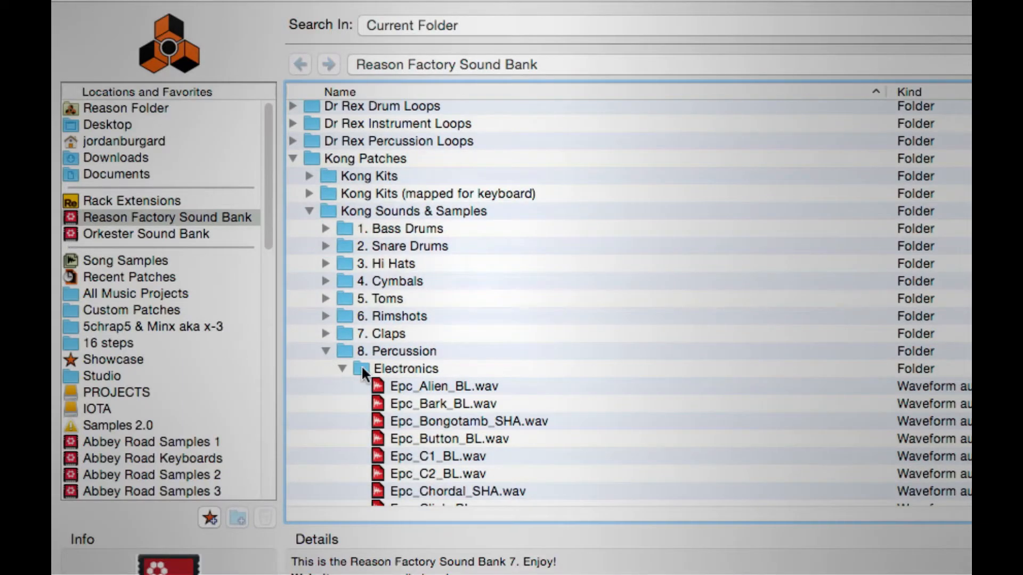
click(342, 368)
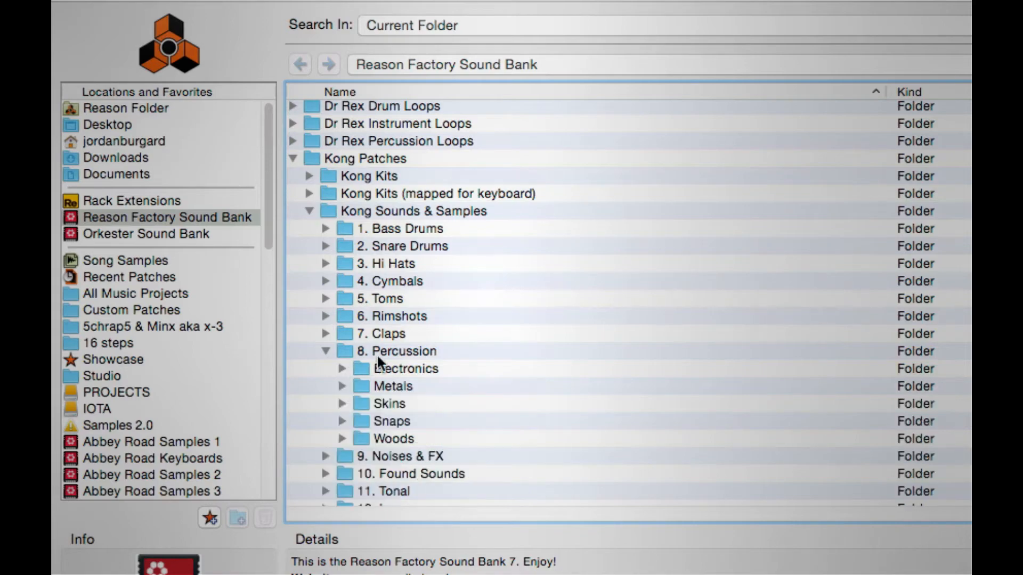
scroll(330, 368, down, 2)
click(326, 314)
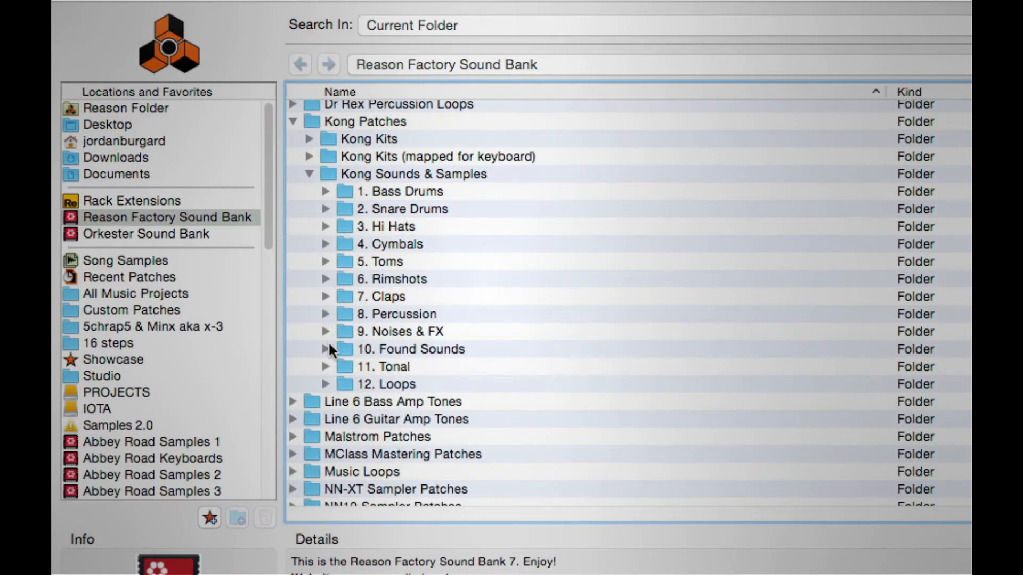
click(325, 350)
scroll(539, 323, down, 5)
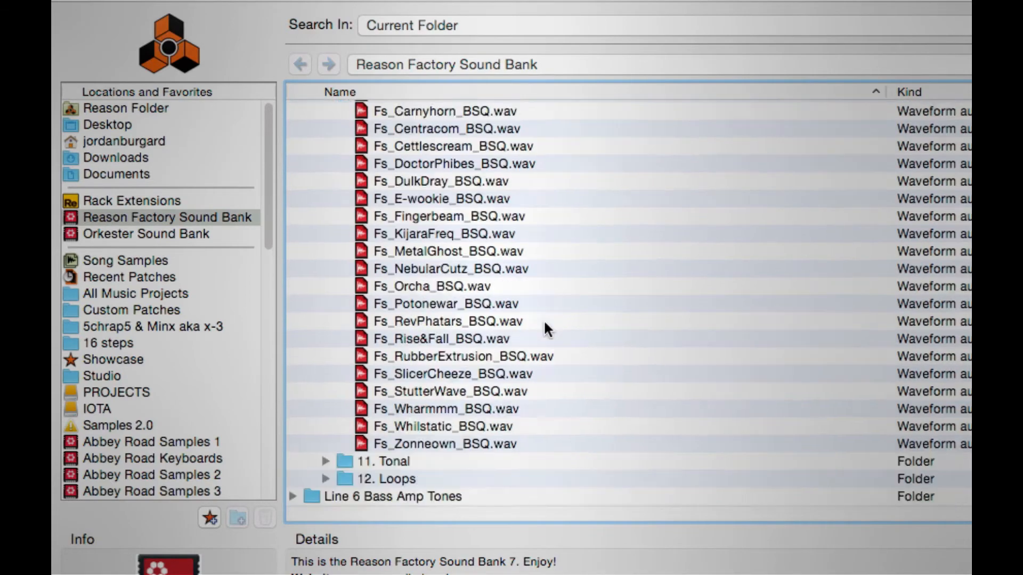
scroll(573, 256, up, 3)
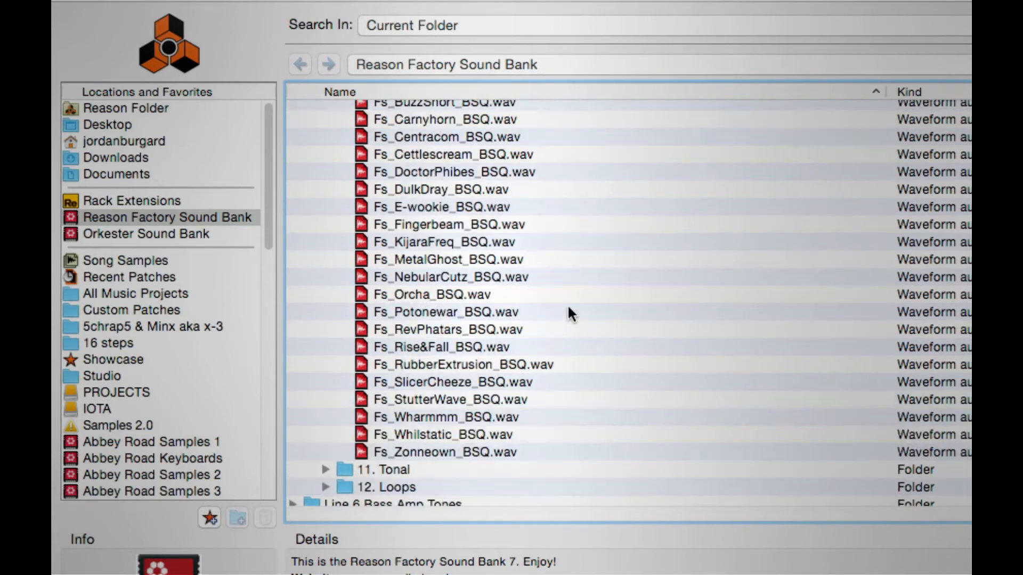
Step: Audition the Found Sounds samples from Fs_DoctorPhibes_BSQ.wav onward and load Fs_Orcha_BSQ.wav into Hit 1 of pad 5
click(515, 172)
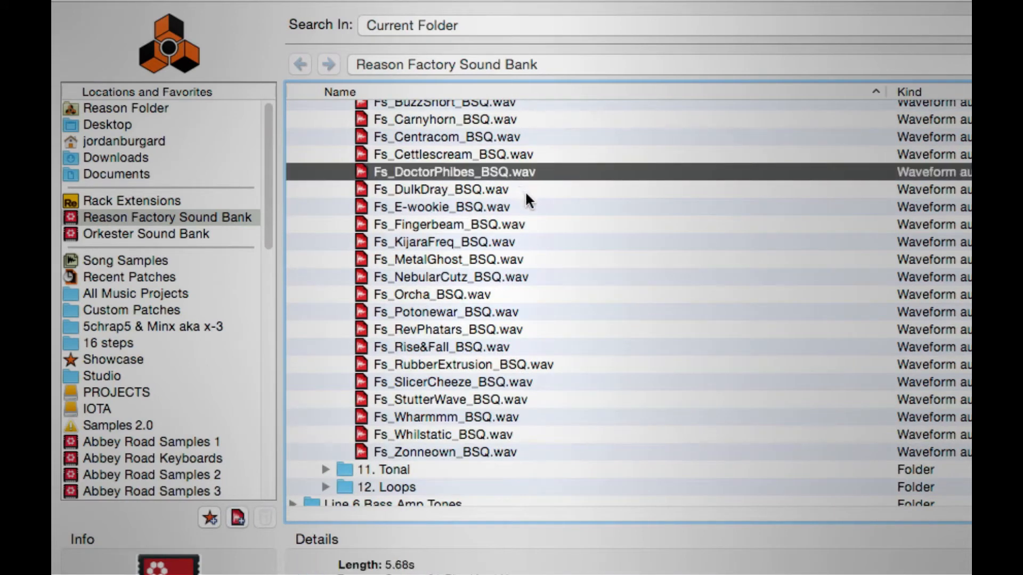
click(526, 193)
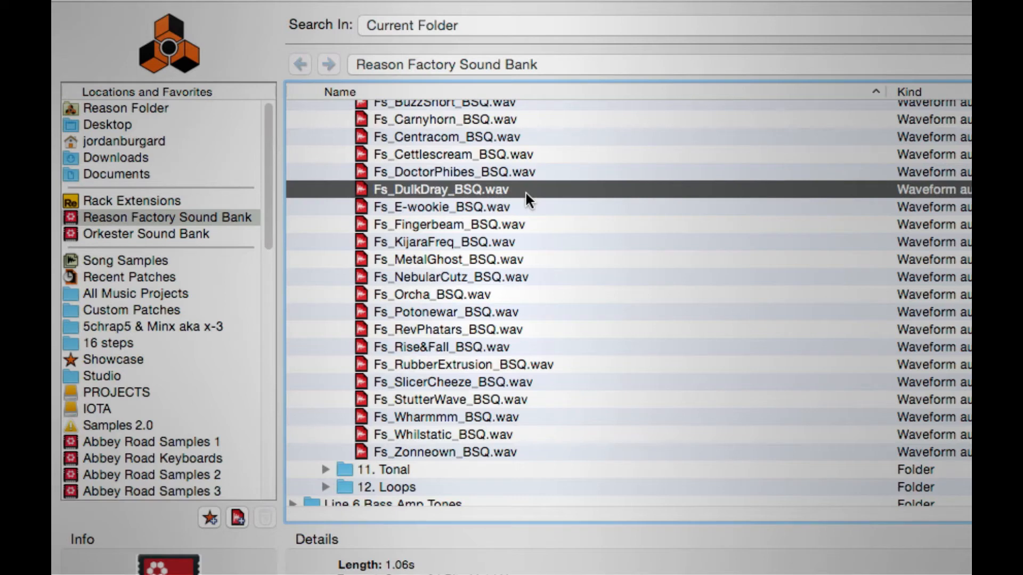
key(Down)
key(Down)
key(Down)
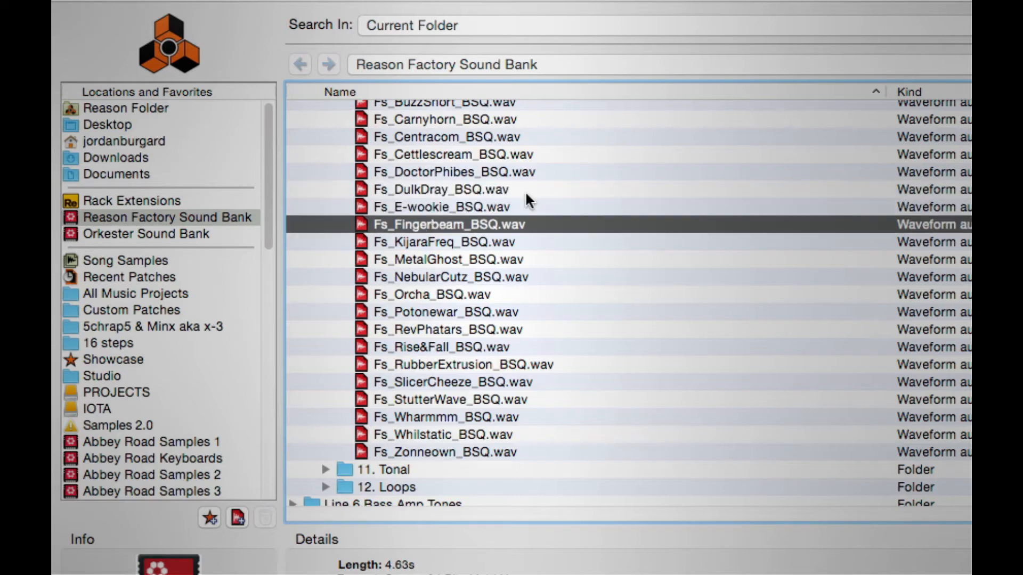
key(Down)
key(Down)
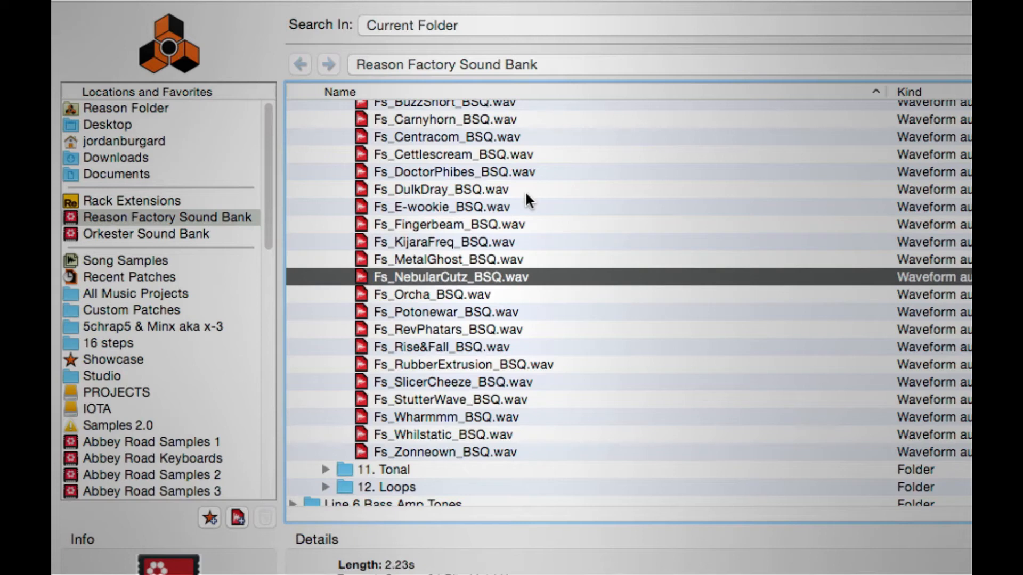
key(Down)
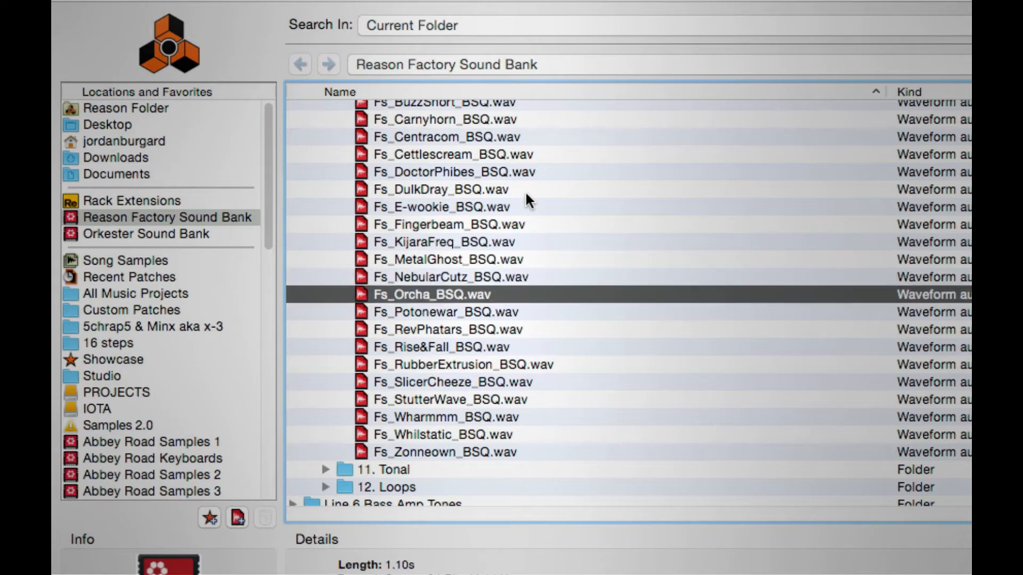
key(Return)
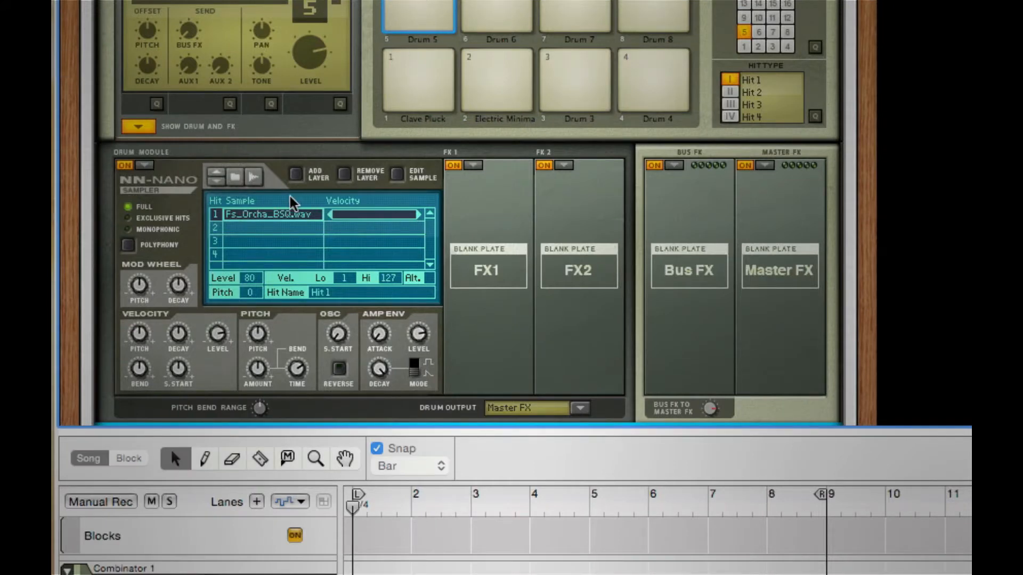
Step: Audition further Found Sounds samples and replace the Hit 1 sample with Fs_RubberExtrusion_BSQ.wav
double_click(289, 212)
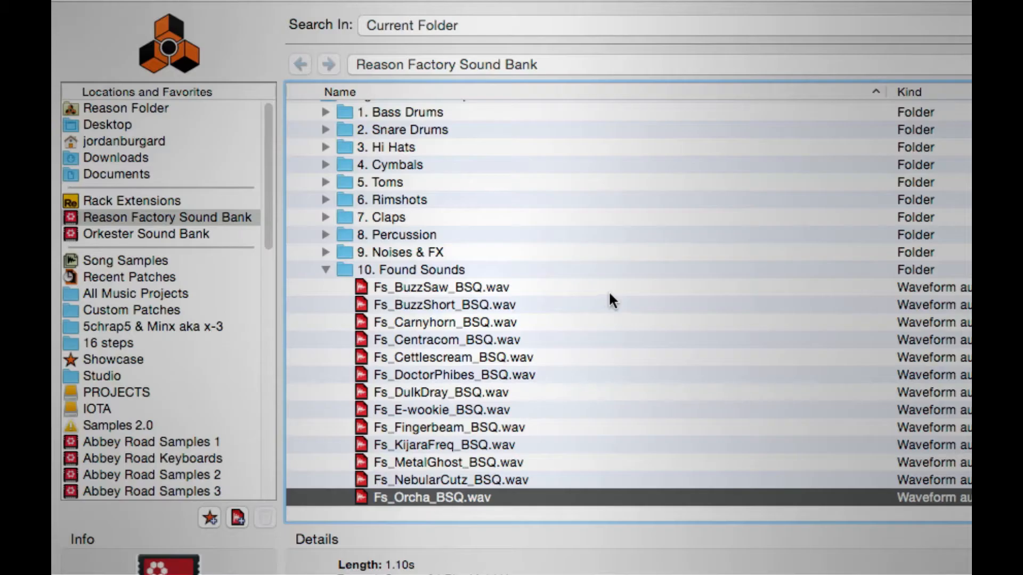
click(515, 348)
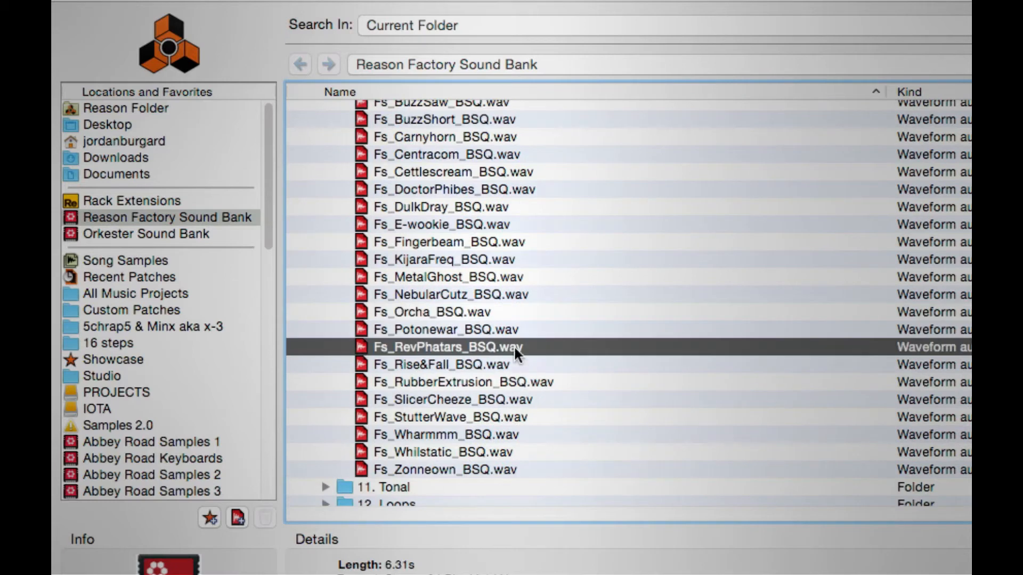
key(Up)
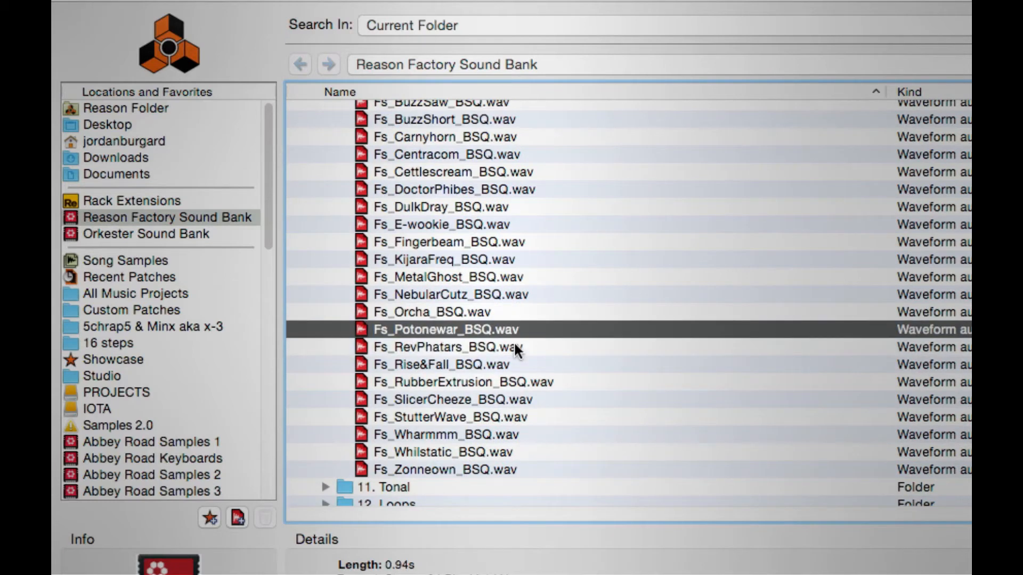
key(Down)
key(Down)
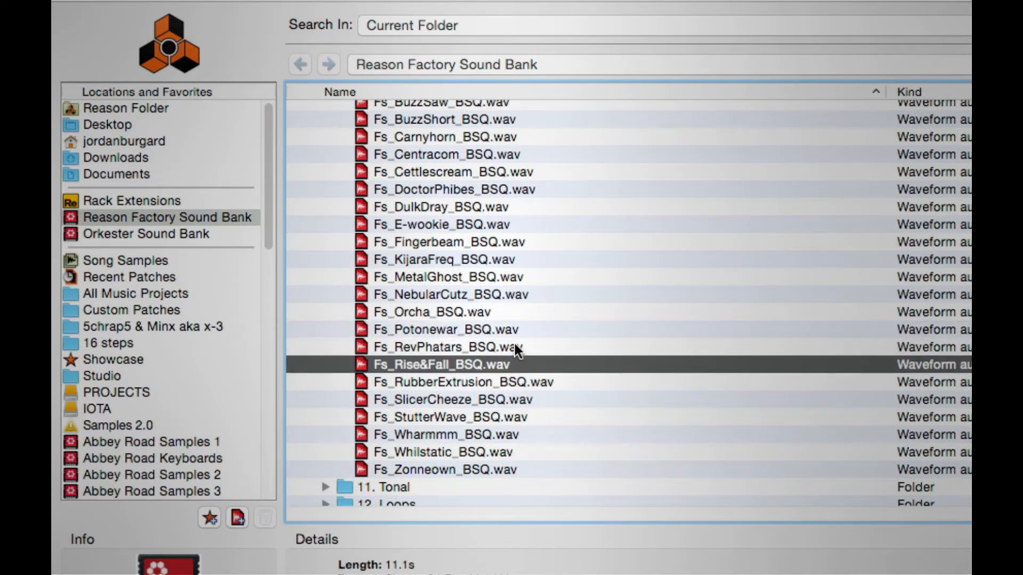
key(Down)
key(Return)
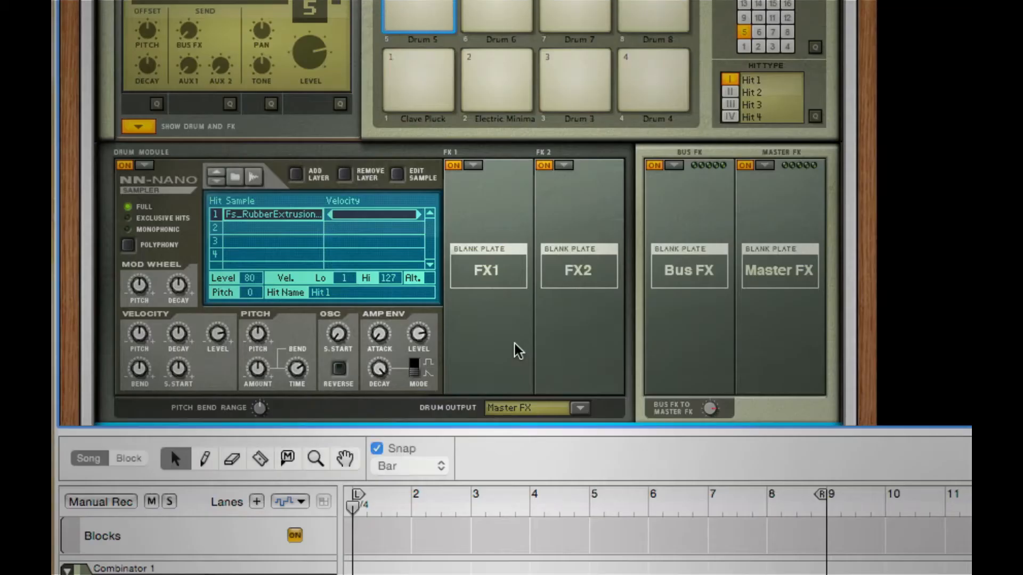
Step: Add a second layer to Hit 1 and browse the Found Sounds folder for its sample
click(296, 174)
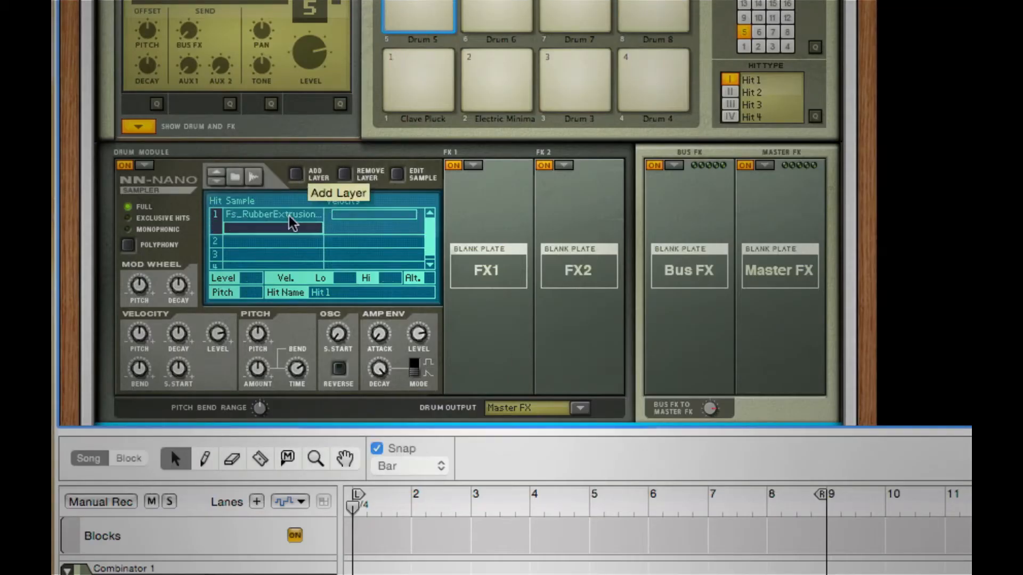
double_click(292, 231)
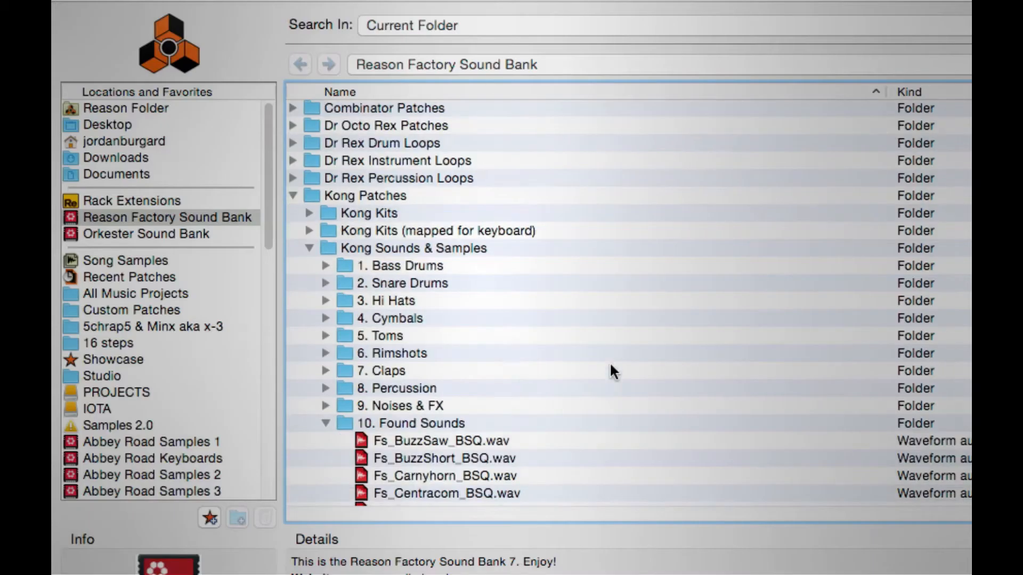
scroll(608, 365, down, 8)
Step: Audition the samples from Fs_RevPhatars_BSQ.wav to Fs_Zonneown_BSQ.wav, load Fs_SlicerCheeze_BSQ.wav into the new layer and play pad 5
click(598, 381)
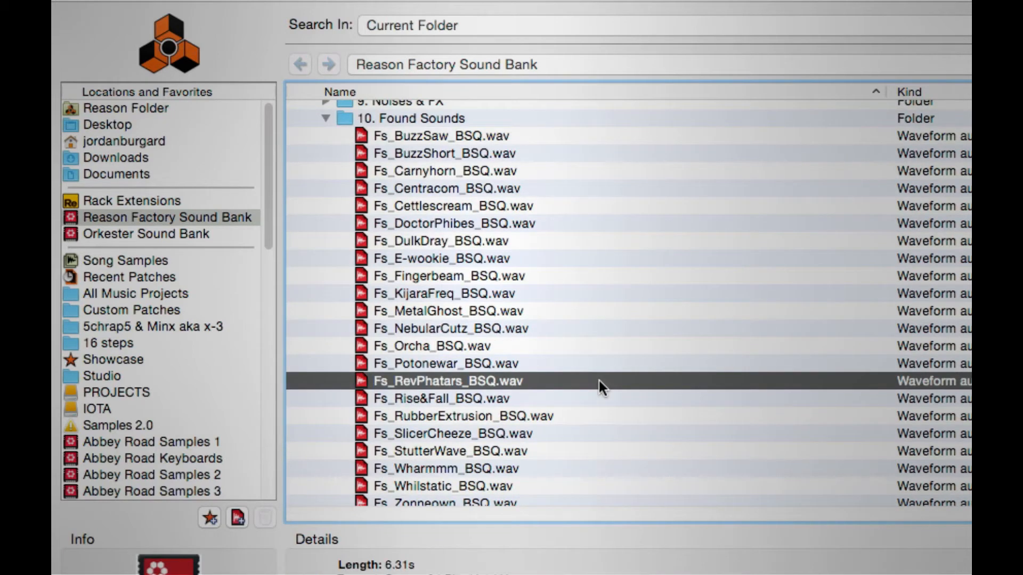
key(Down)
key(Down)
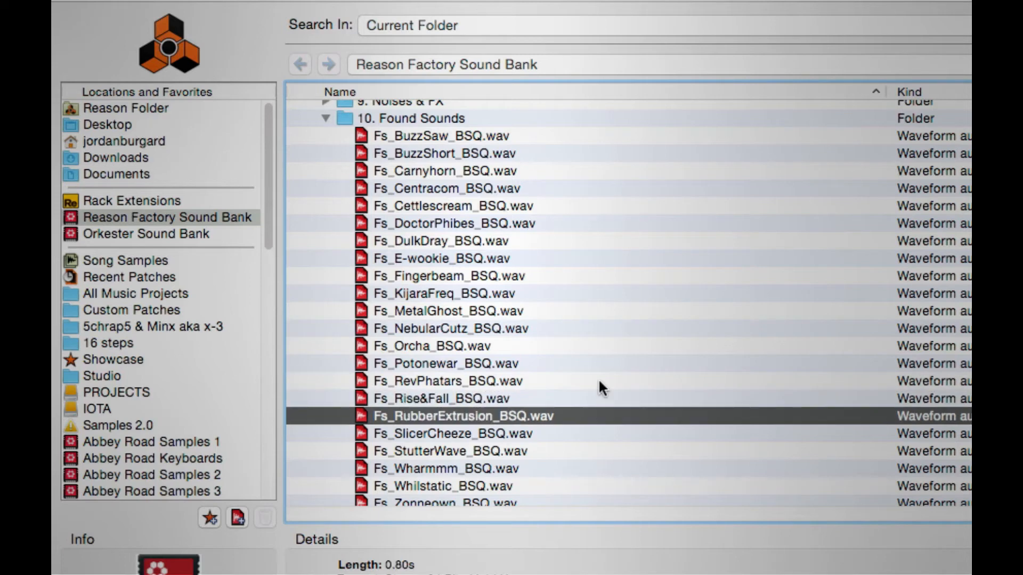
key(Down)
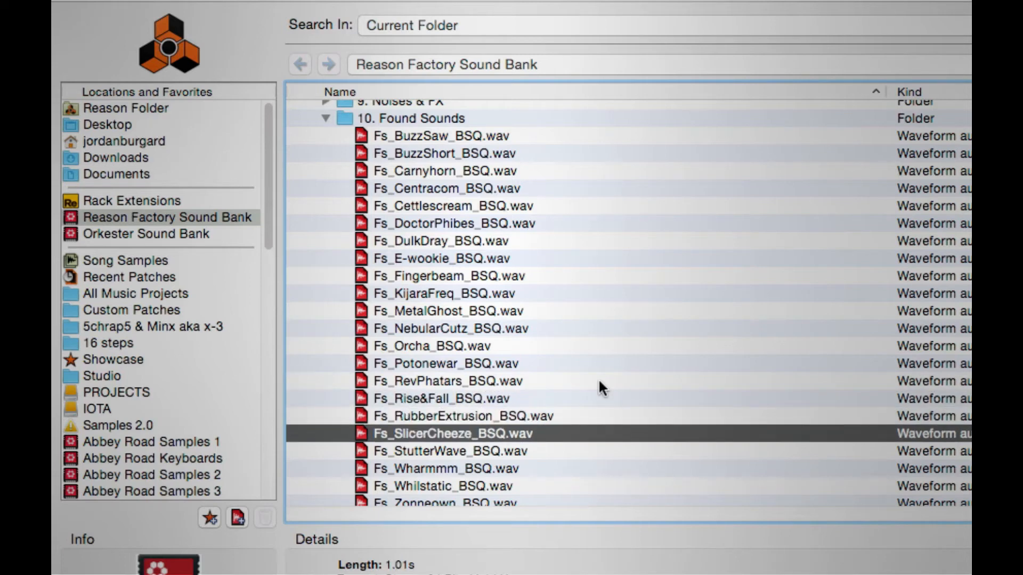
key(Down)
key(Down)
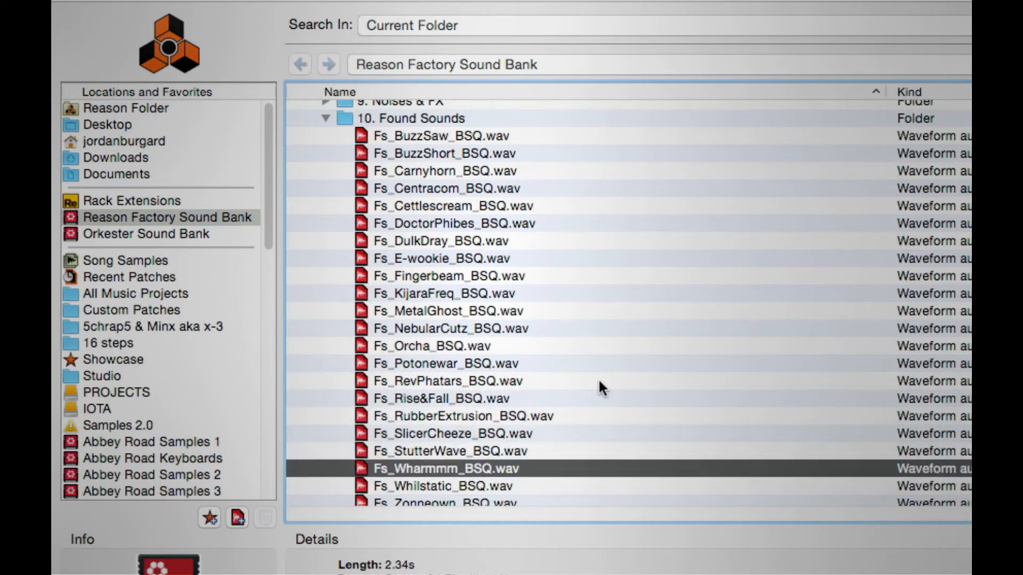
key(Down)
key(Down)
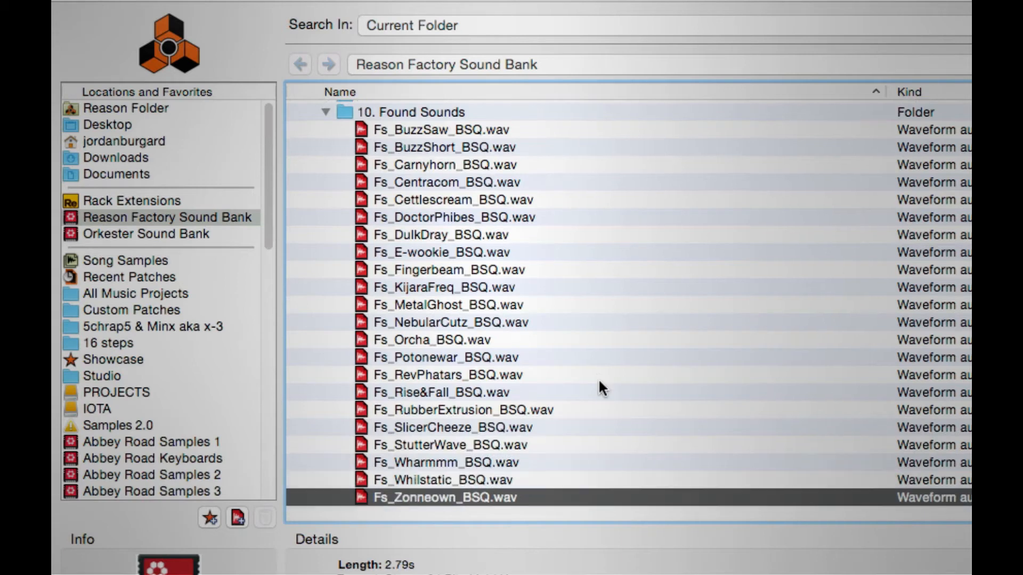
key(Down)
key(Up)
key(Up)
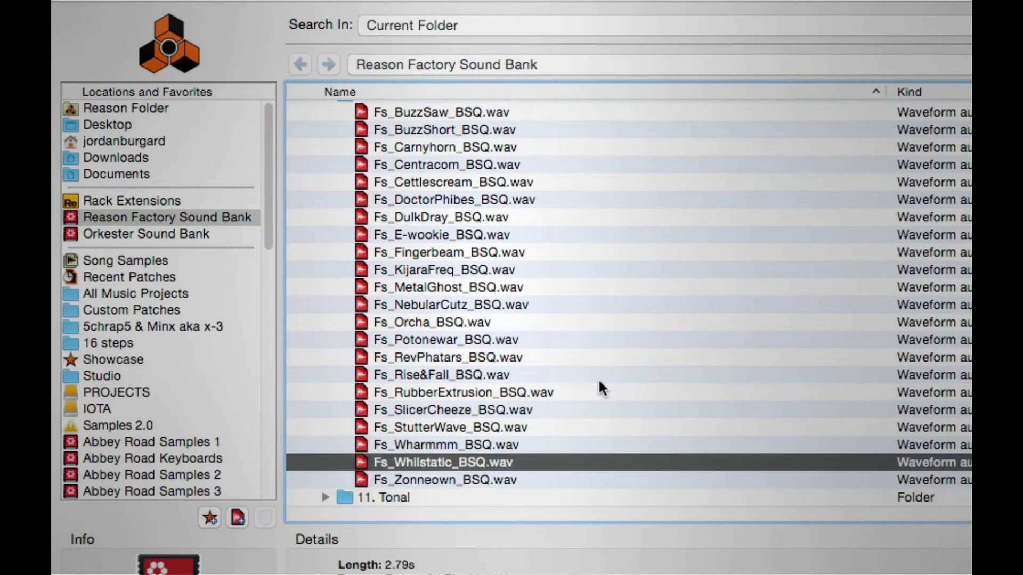
key(Up)
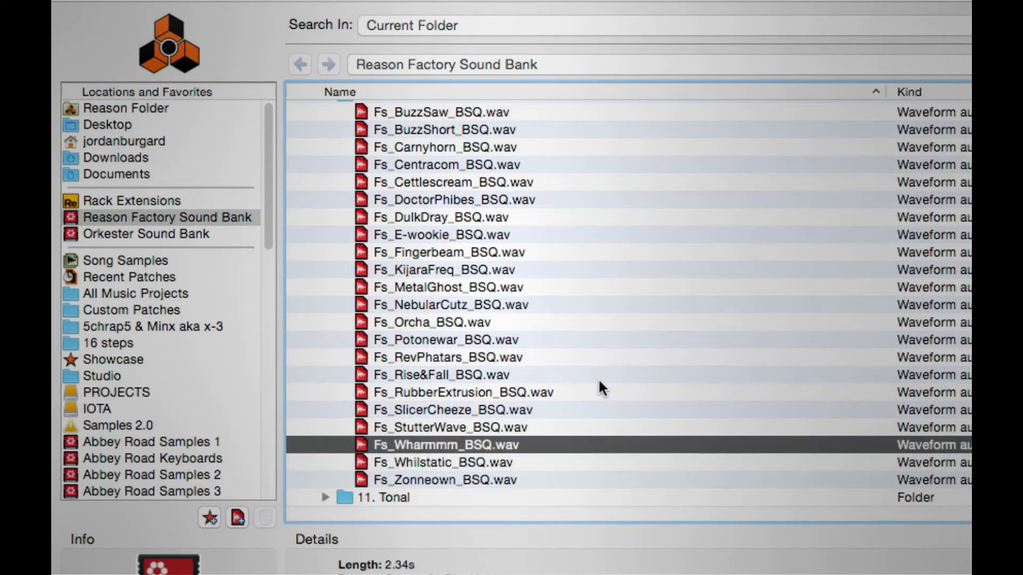
key(Up)
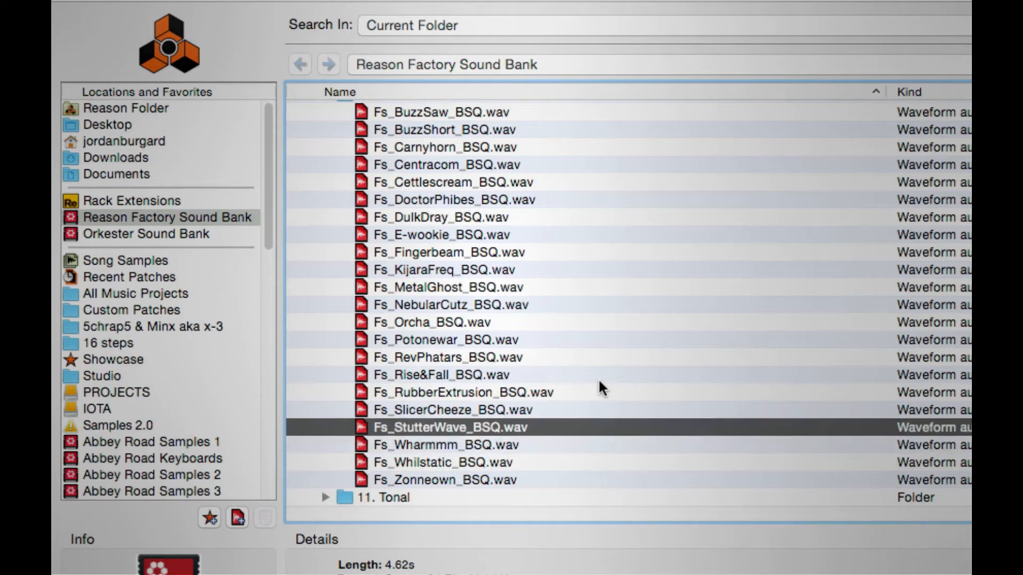
key(Up)
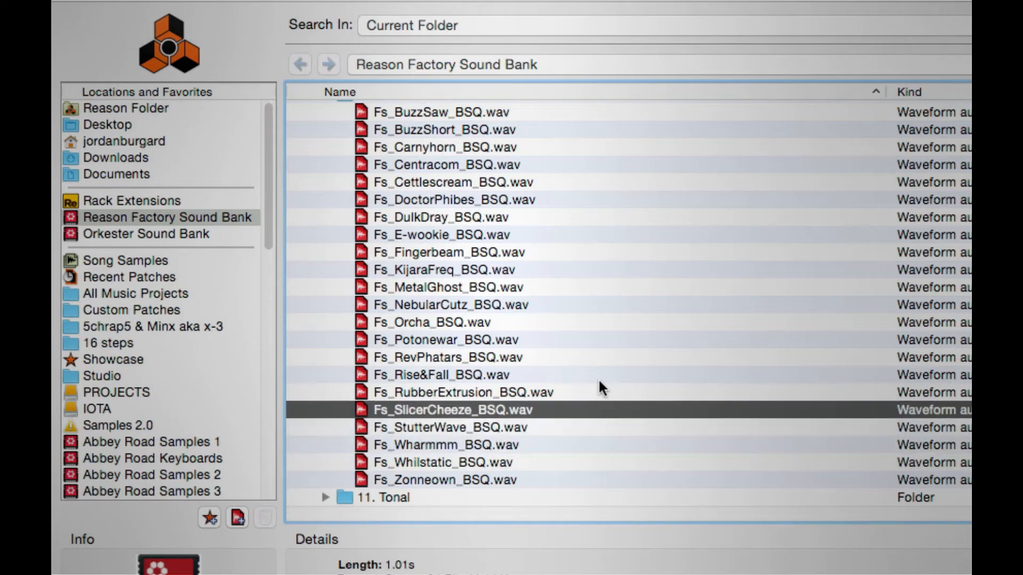
key(Return)
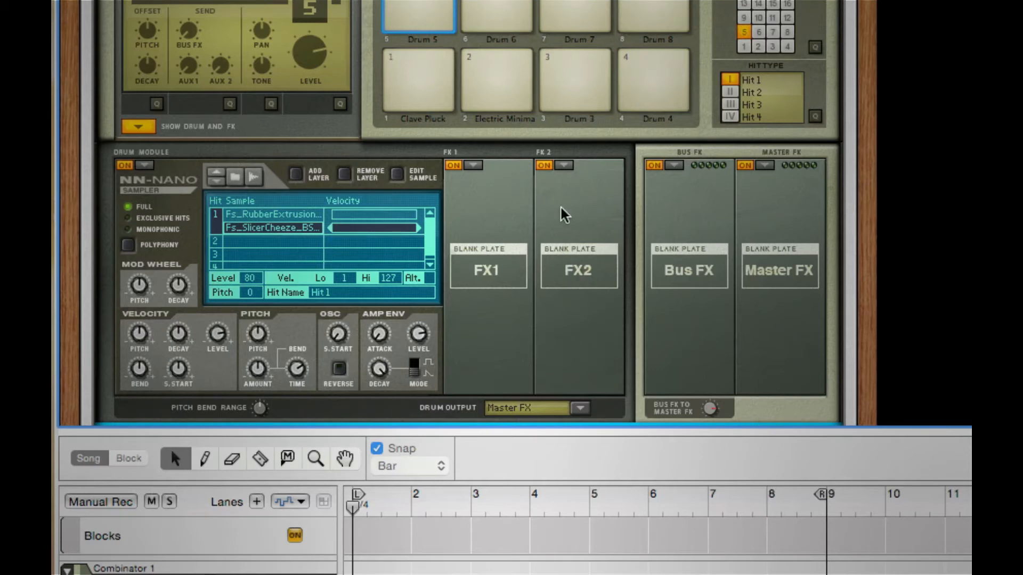
click(434, 7)
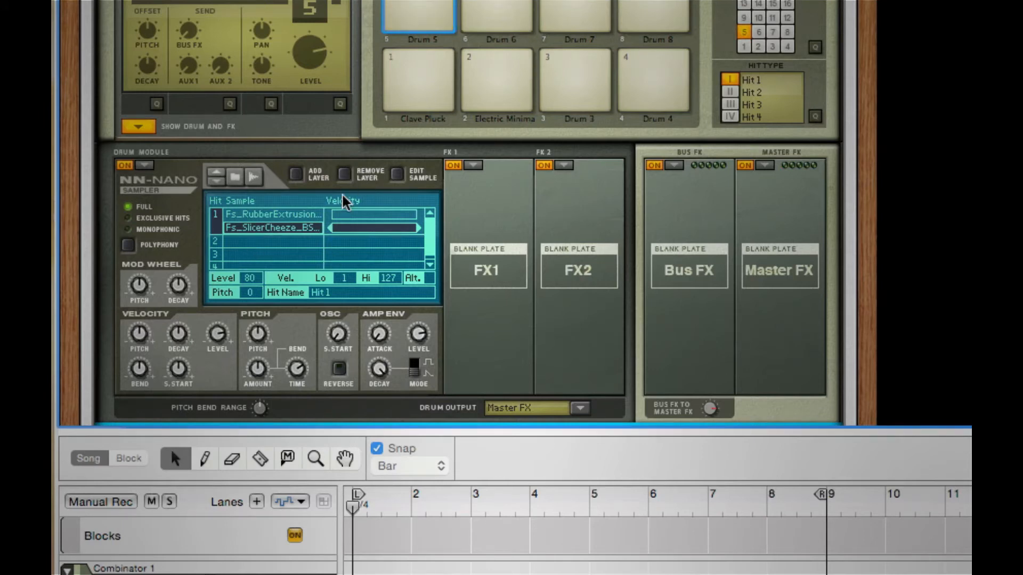
Step: Open the Fs_RubberExtrusion_BSQ.wav layer for editing and repeatedly fade out its waveform from about 0.04 s to 0.6 s
click(397, 176)
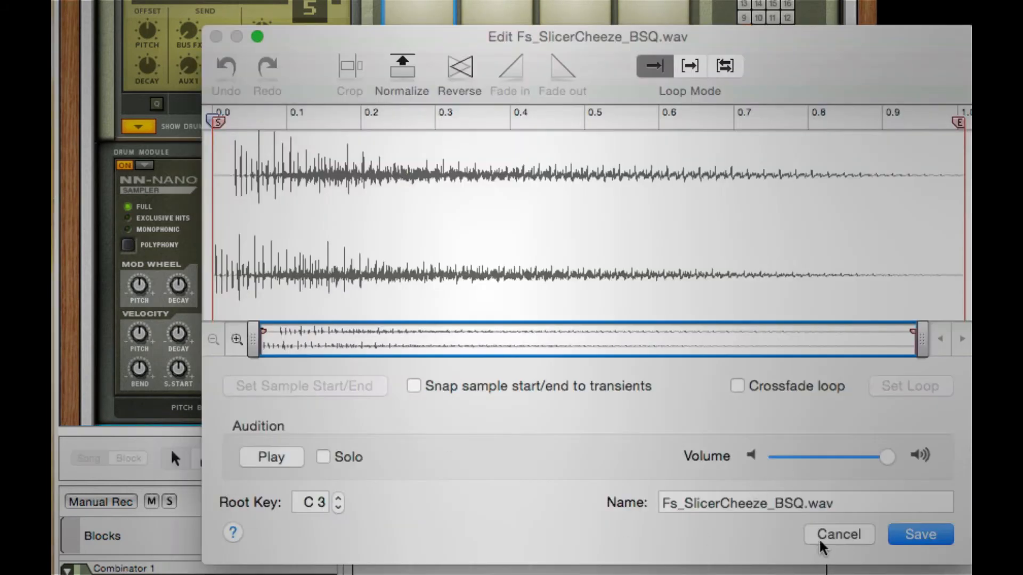
click(820, 534)
click(285, 214)
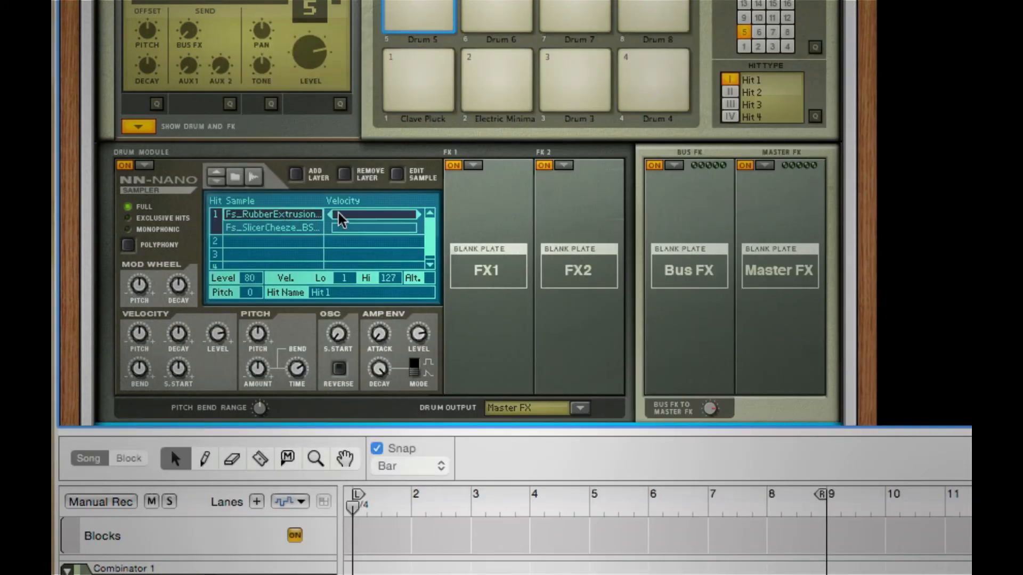
click(397, 176)
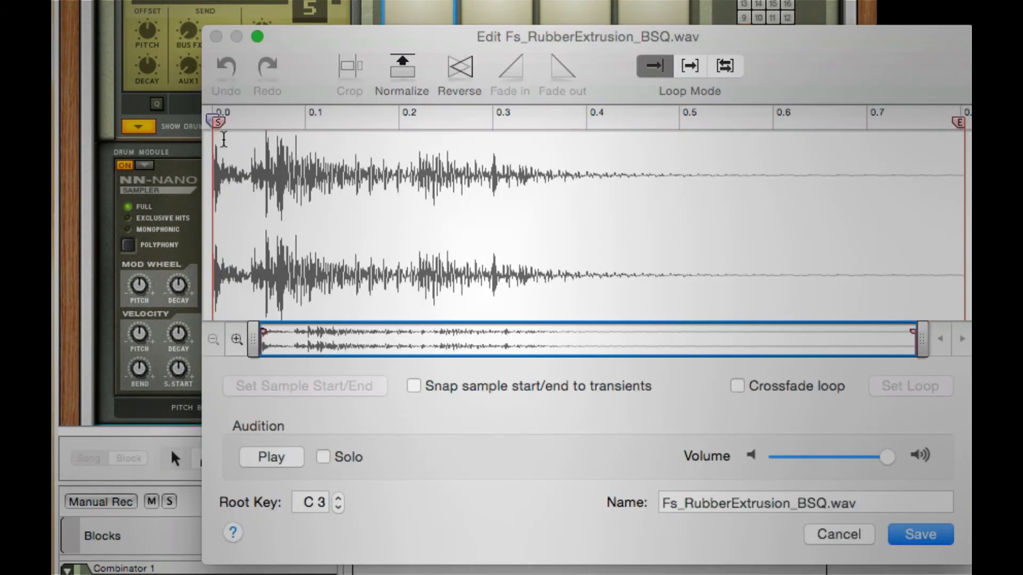
drag(215, 171, 542, 183)
click(289, 220)
drag(257, 198, 618, 189)
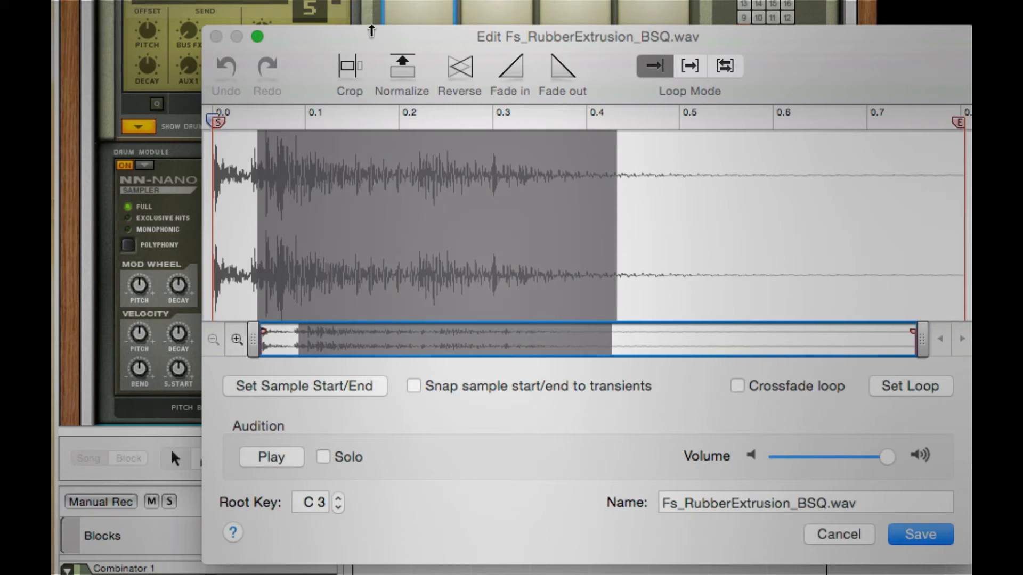
click(256, 228)
drag(249, 219, 782, 226)
click(555, 65)
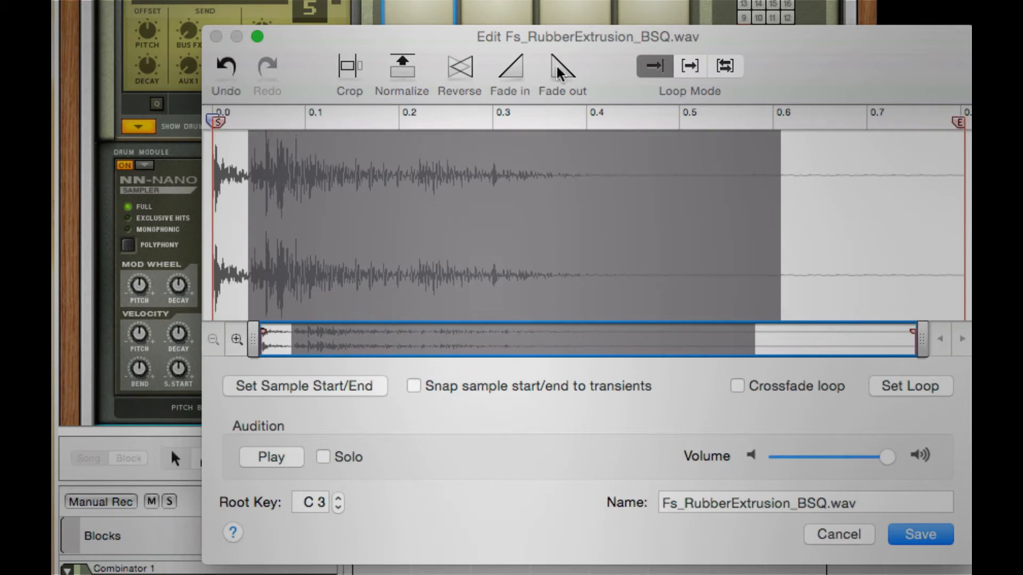
click(556, 66)
click(557, 66)
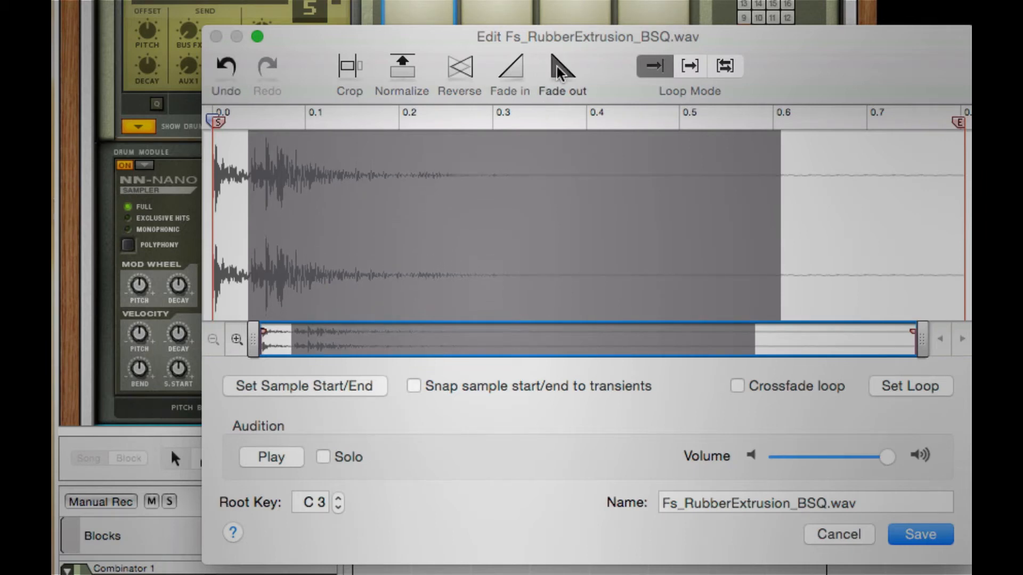
Step: Fade out the remaining waveform tail after about 0.15 s and audition the sample
click(465, 201)
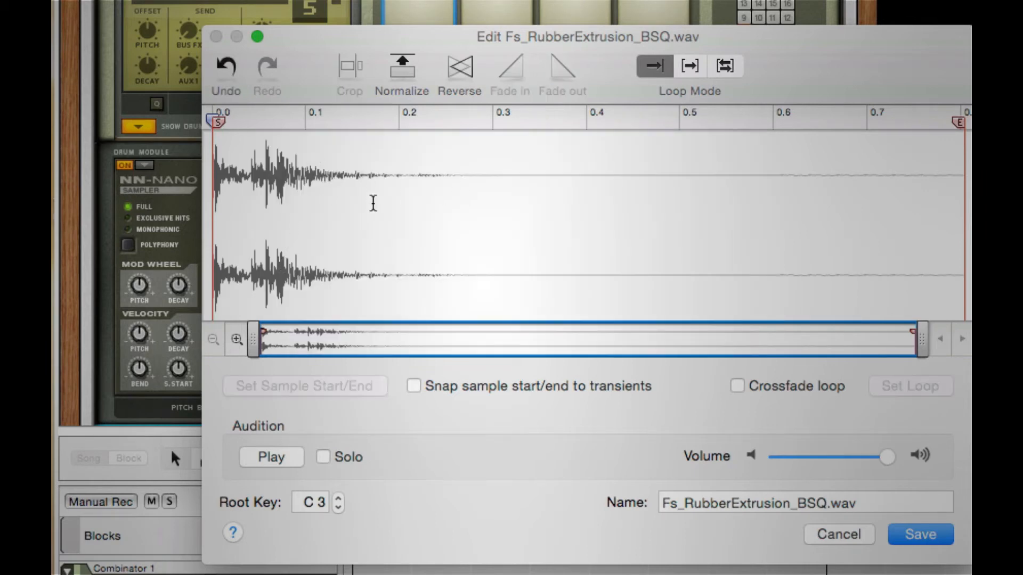
mouse_move(353, 210)
mouse_down()
mouse_move(439, 224)
mouse_move(406, 224)
mouse_up()
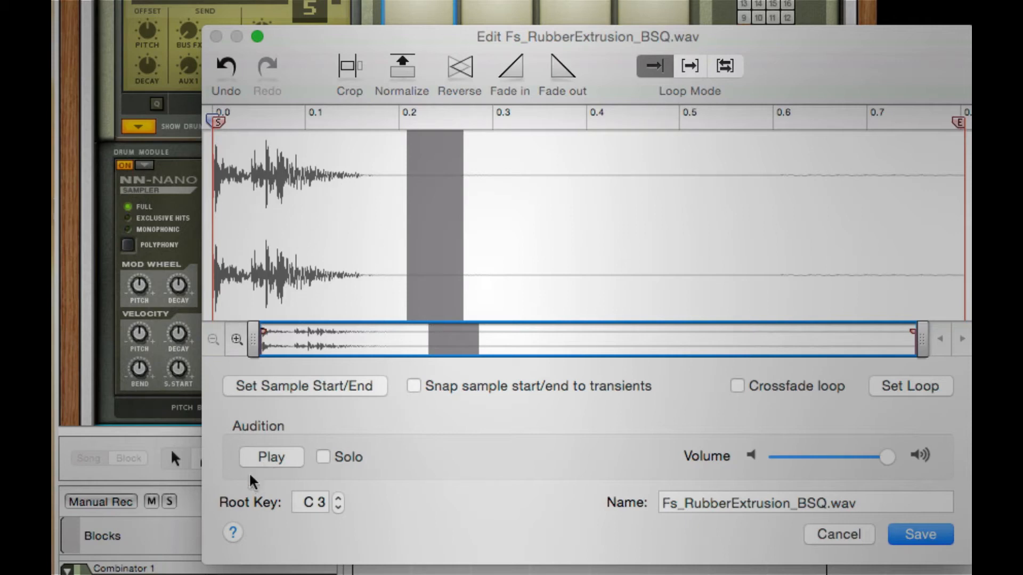
click(260, 450)
click(334, 248)
Step: Crop the RubberExtrusion sample to about its first 0.2 s, normalize it and save the edit
drag(405, 222, 211, 218)
click(358, 72)
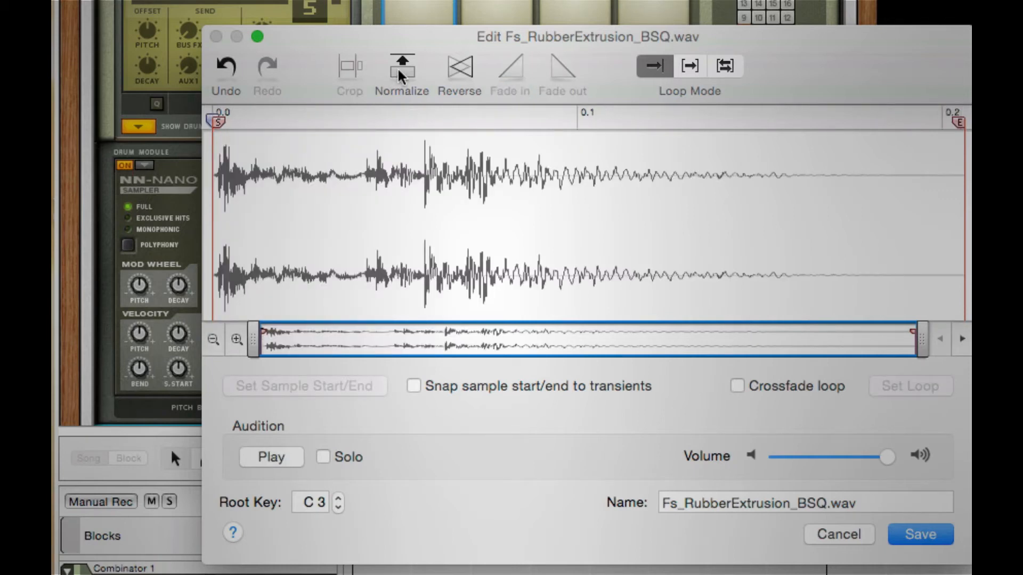
click(245, 458)
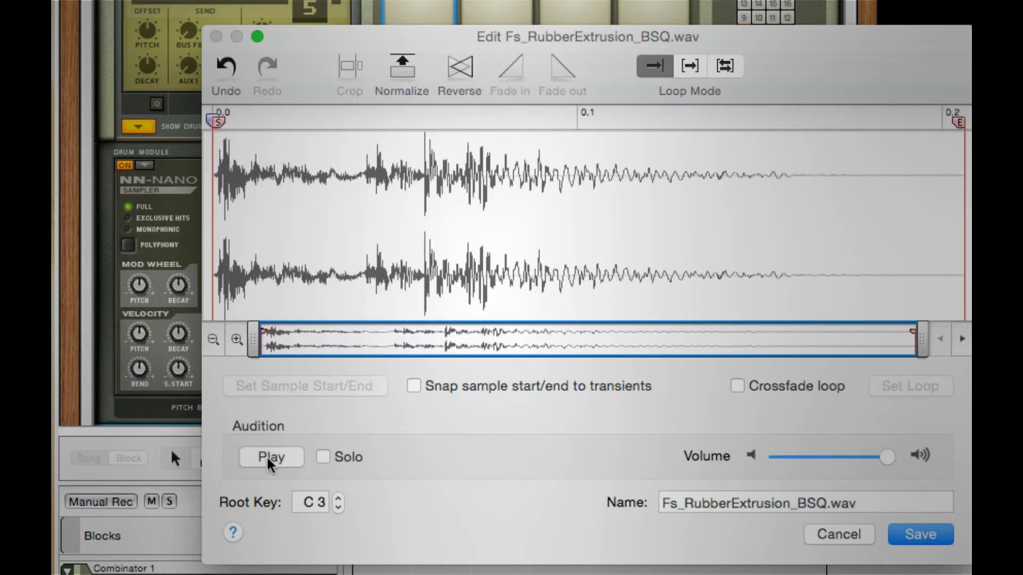
click(935, 533)
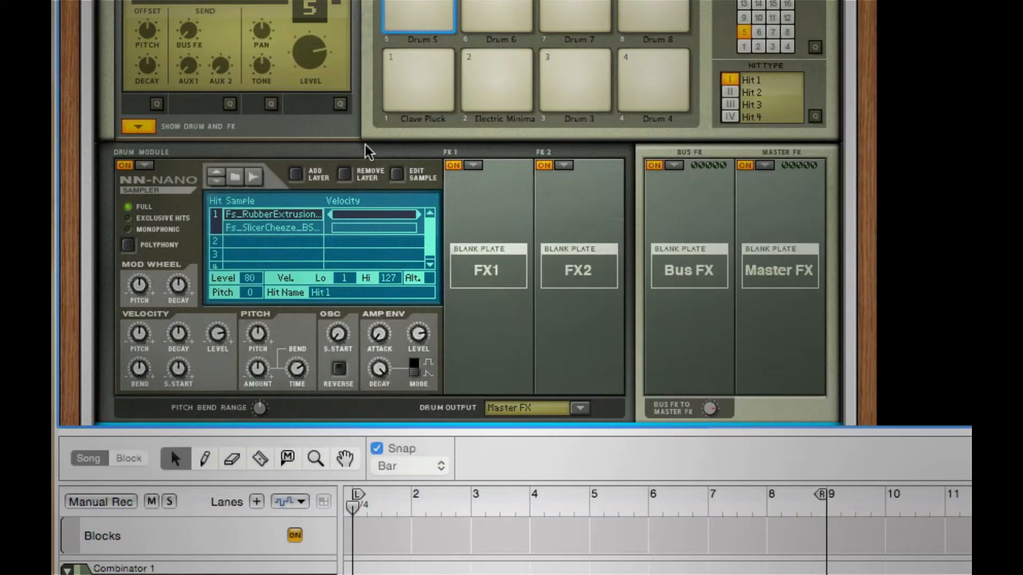
Step: Play pad 5, open the Fs_SlicerCheeze_BSQ.wav layer for editing and fade out its waveform after about 0.2 s
click(436, 3)
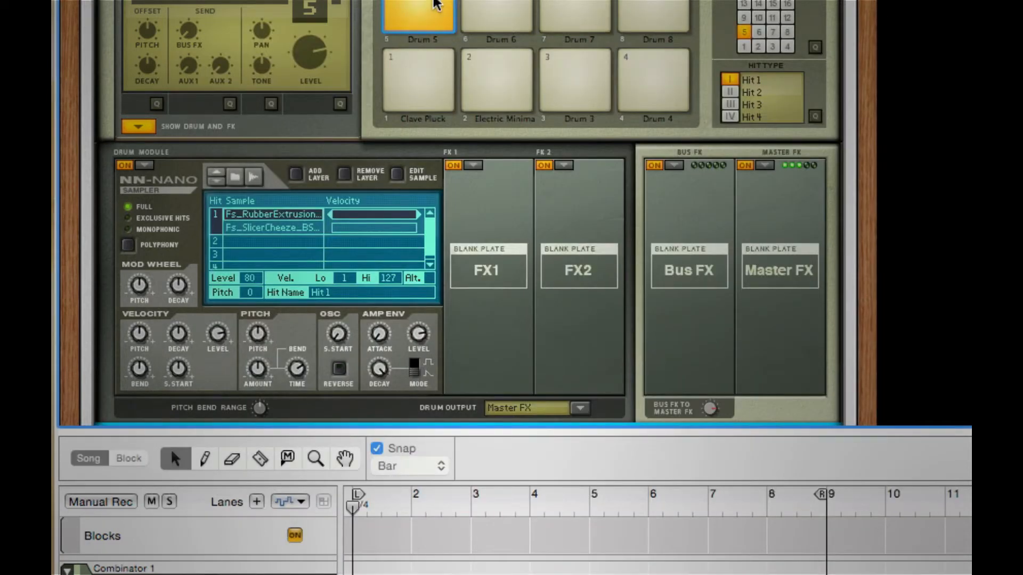
click(279, 227)
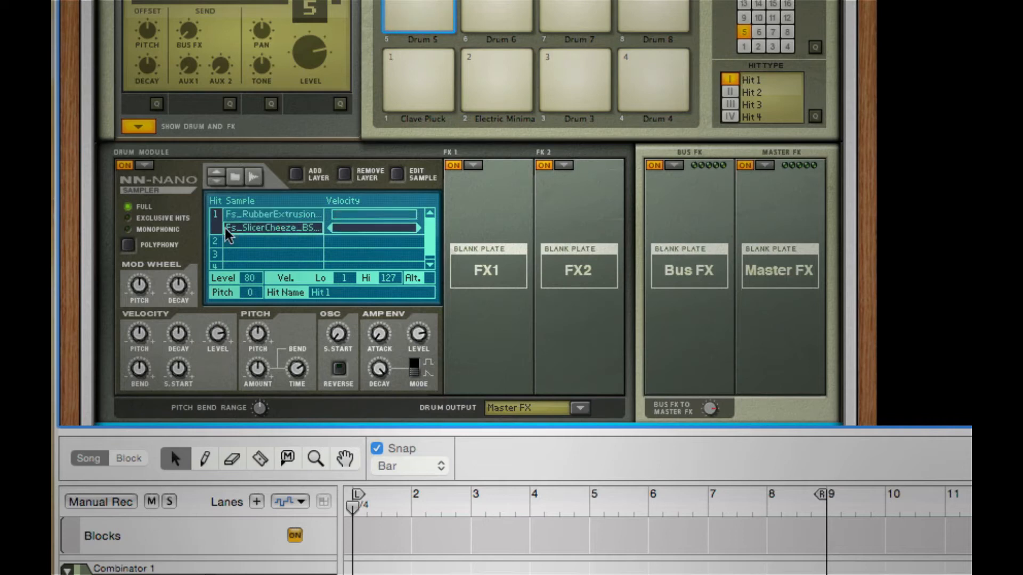
click(397, 175)
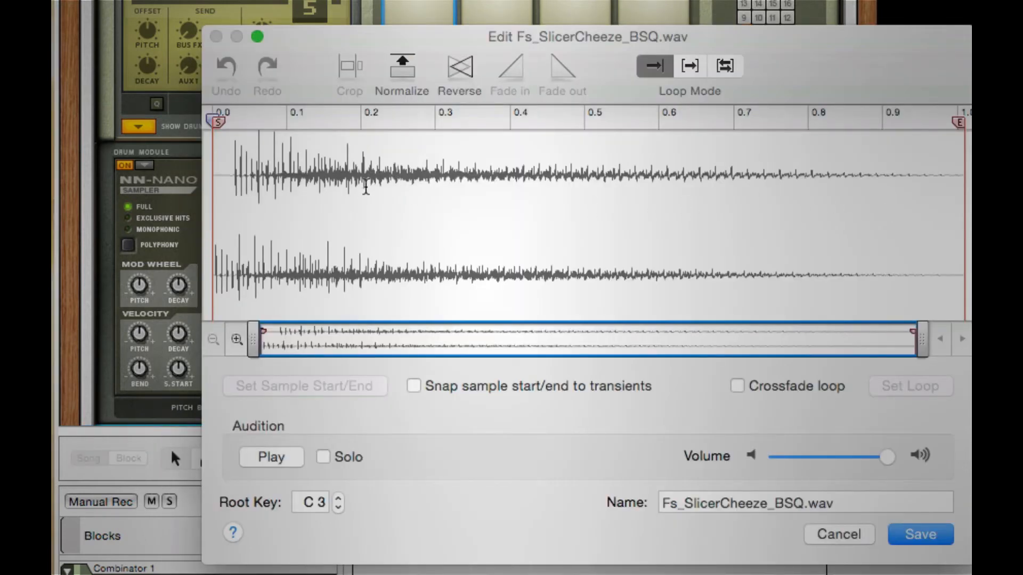
drag(366, 186, 251, 146)
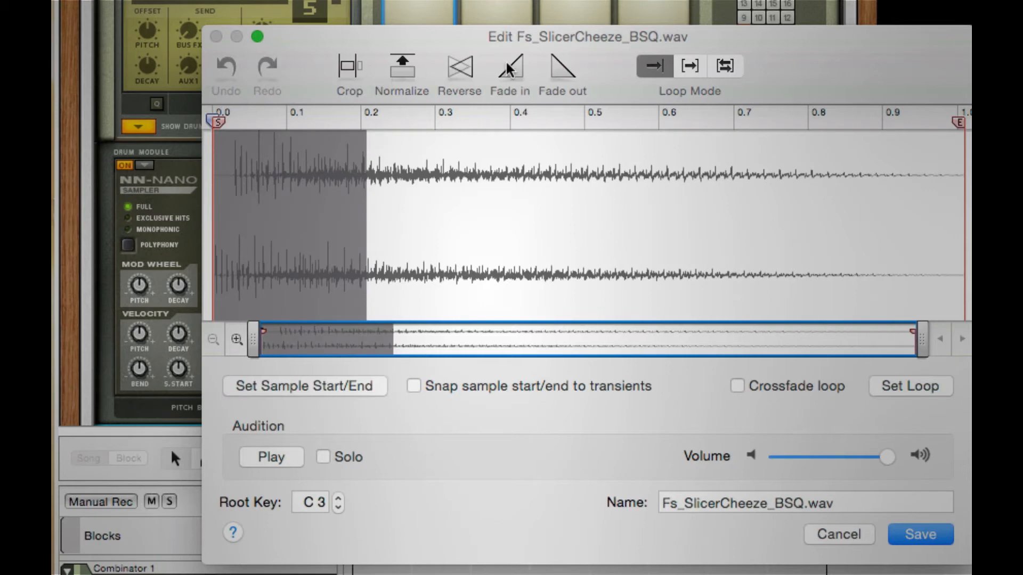
click(381, 186)
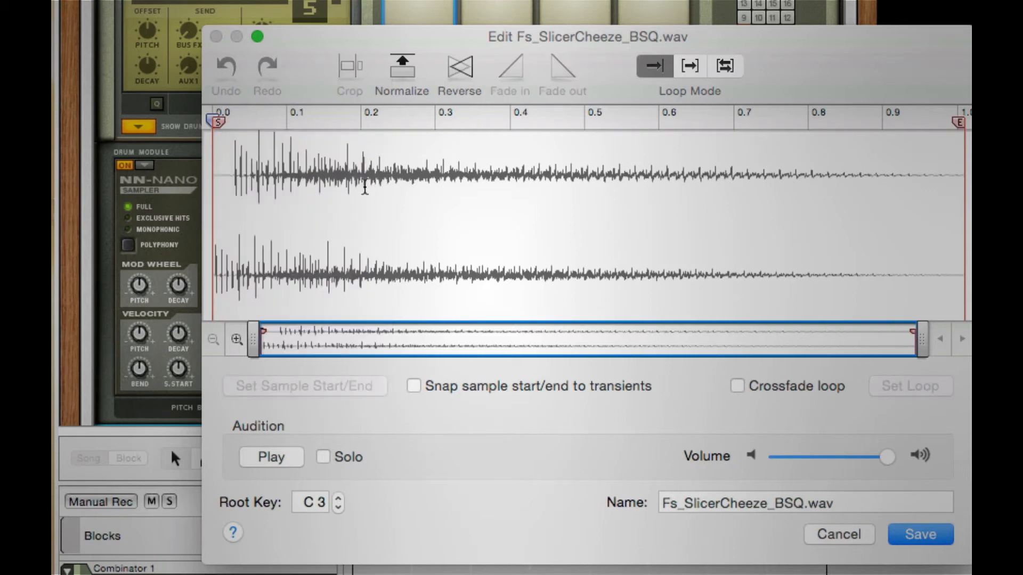
mouse_move(363, 143)
mouse_down()
mouse_move(436, 160)
mouse_move(965, 160)
mouse_up()
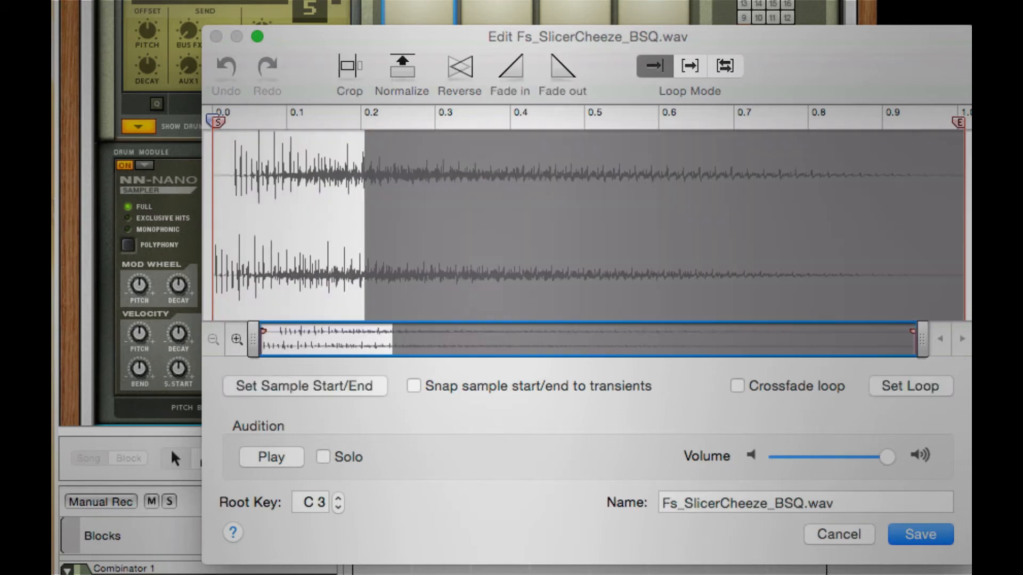
click(551, 70)
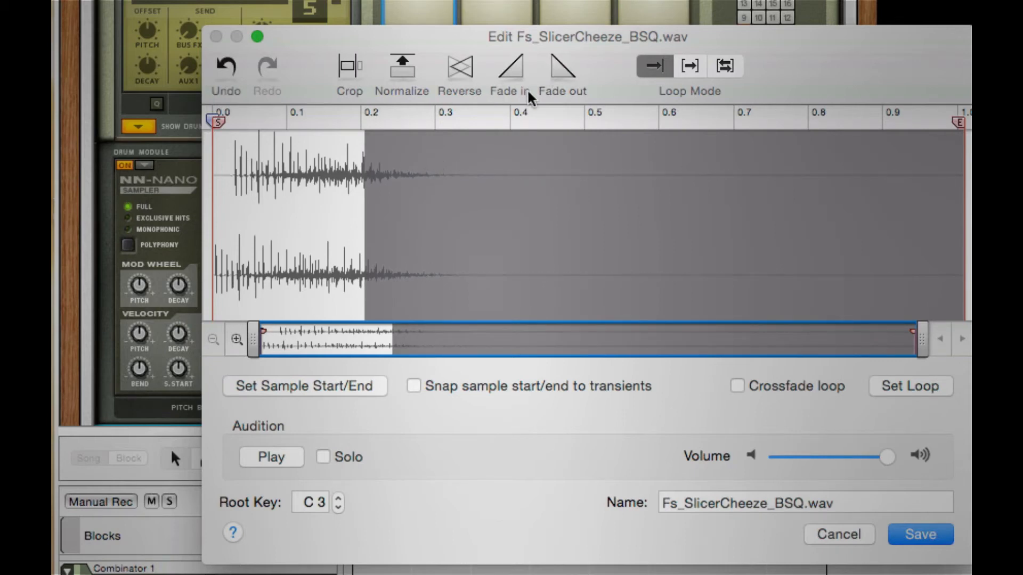
Step: Crop the SlicerCheeze sample to about its first 0.3 s, fade out what remains and save the edit
click(481, 213)
drag(446, 199, 214, 198)
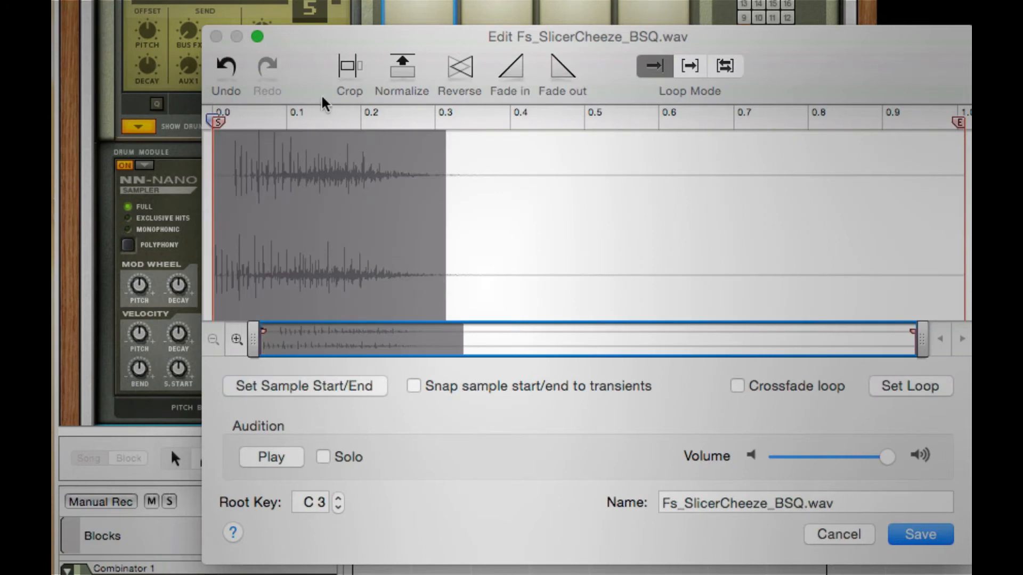
click(350, 69)
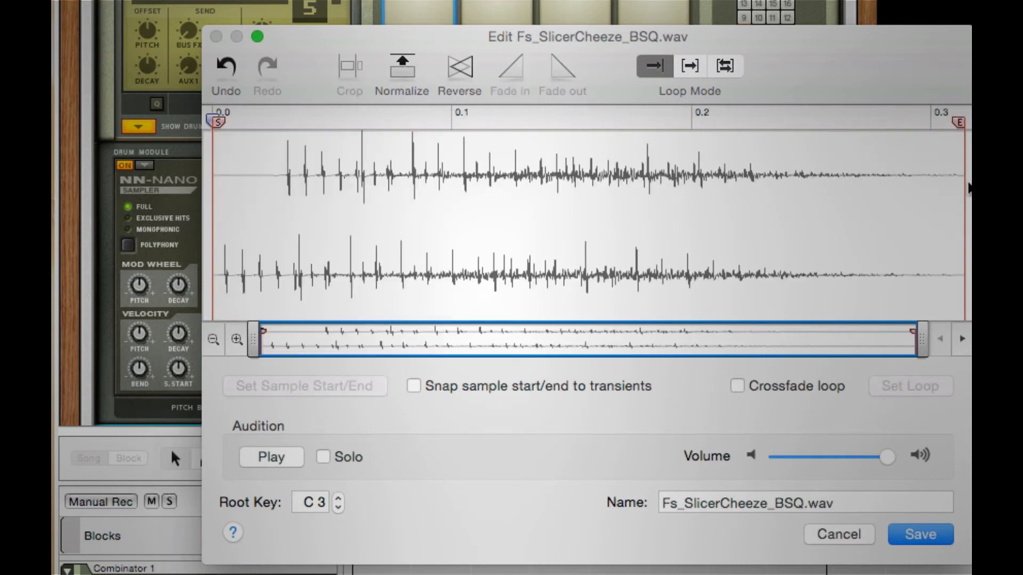
drag(959, 185, 213, 186)
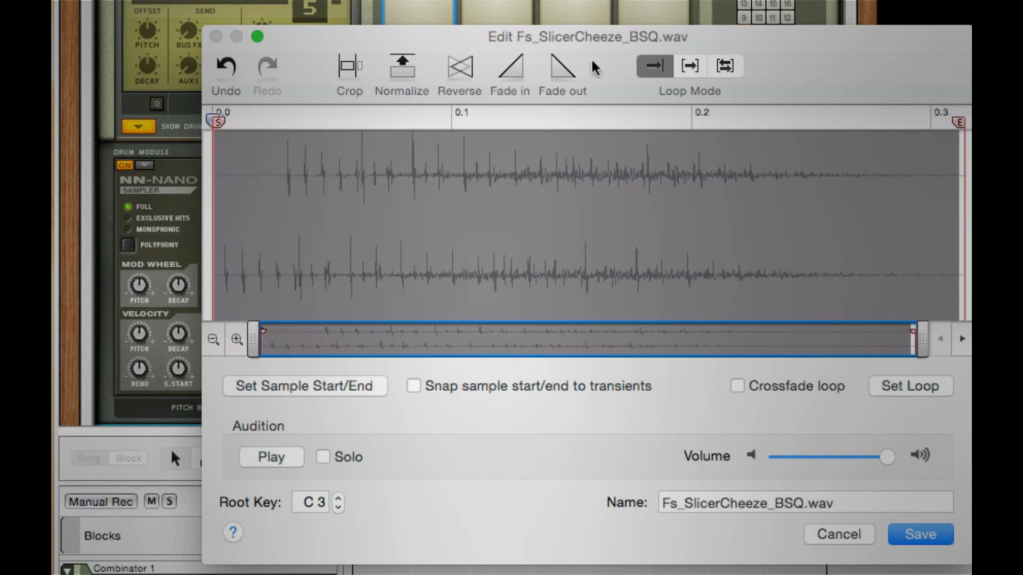
click(562, 72)
click(921, 534)
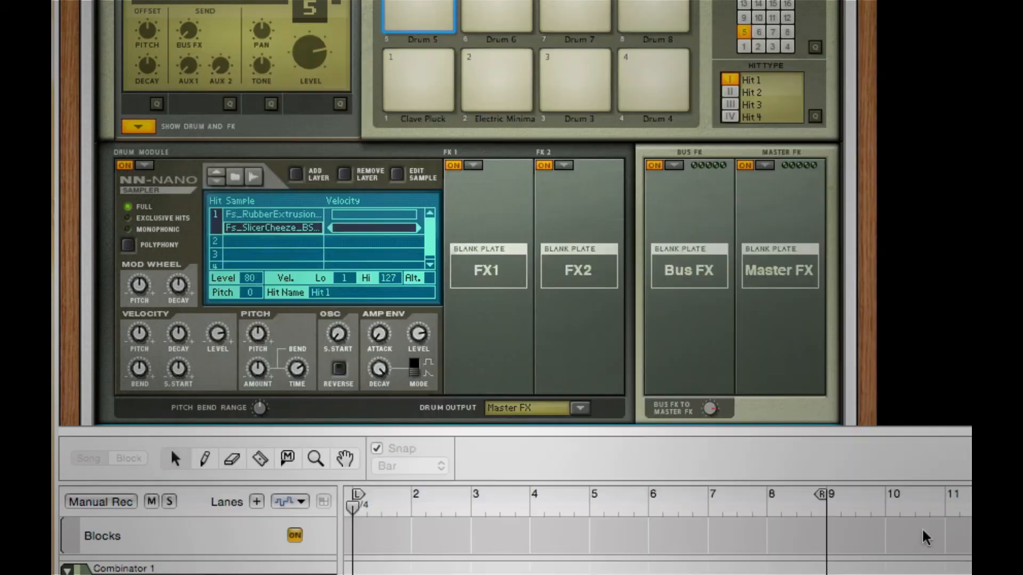
click(441, 2)
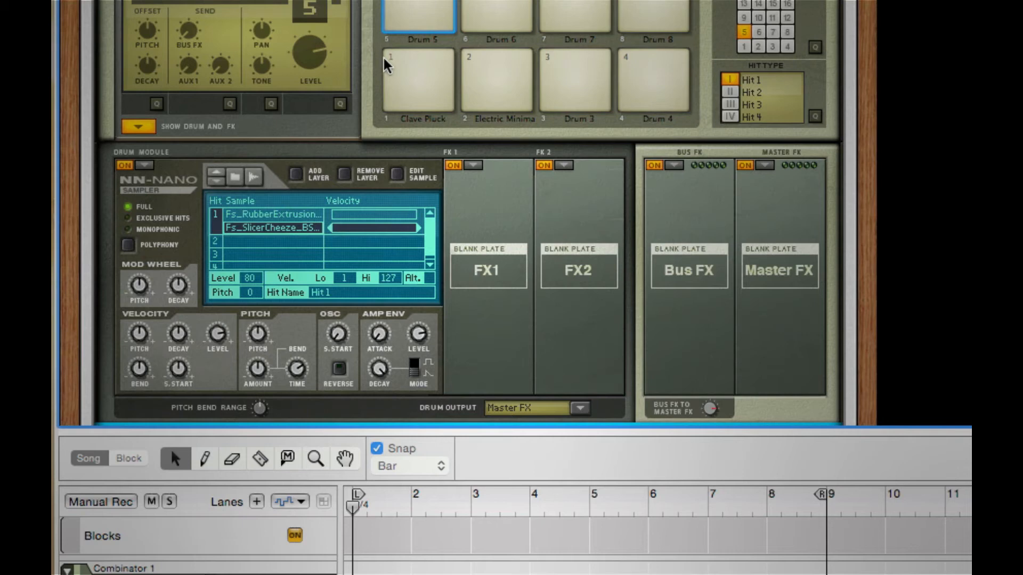
Step: Load a Filter into FX 1 of the Clave Pluck pad, adjust it and audition the pad
scroll(383, 56, down, 1)
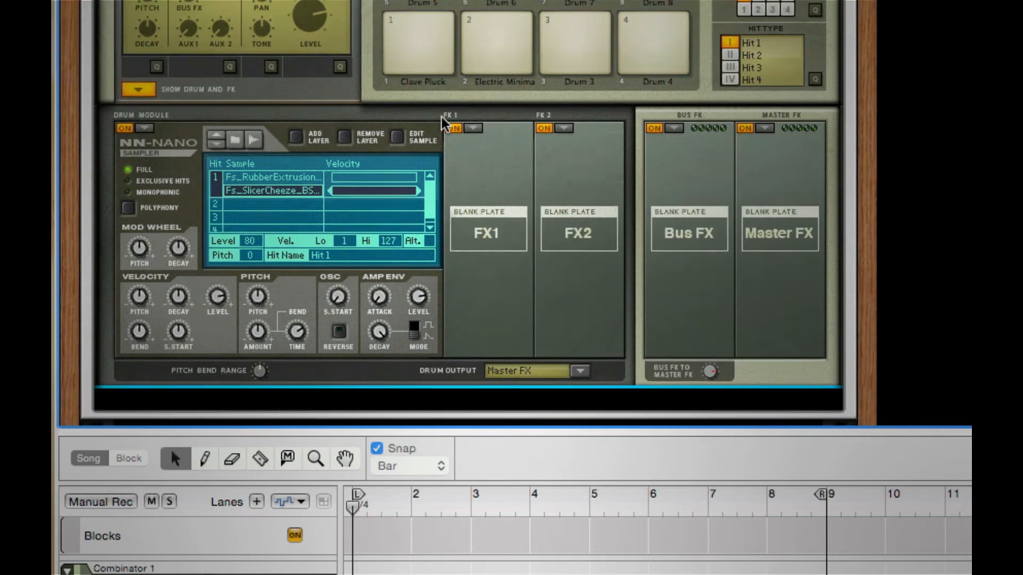
click(434, 54)
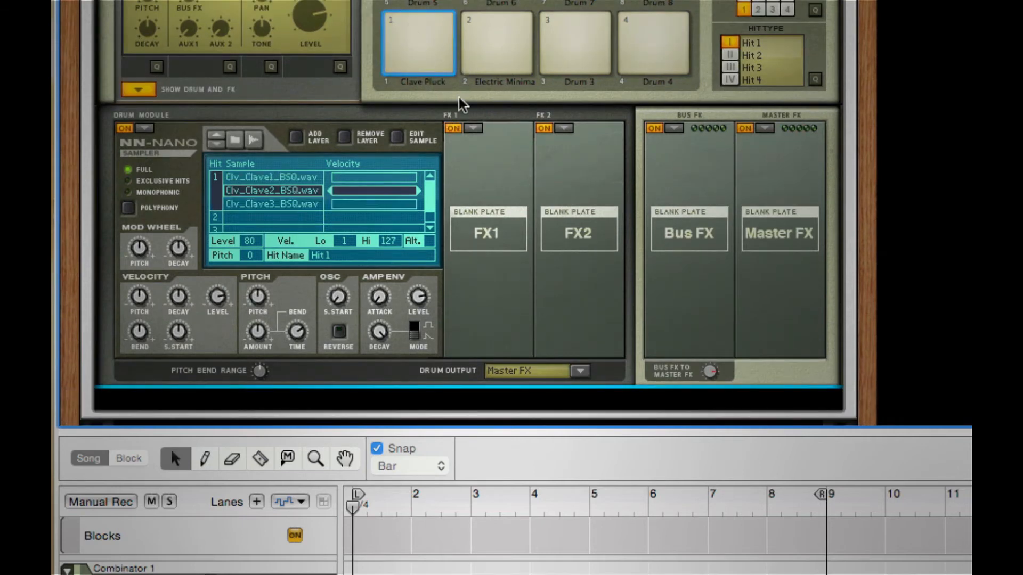
click(478, 129)
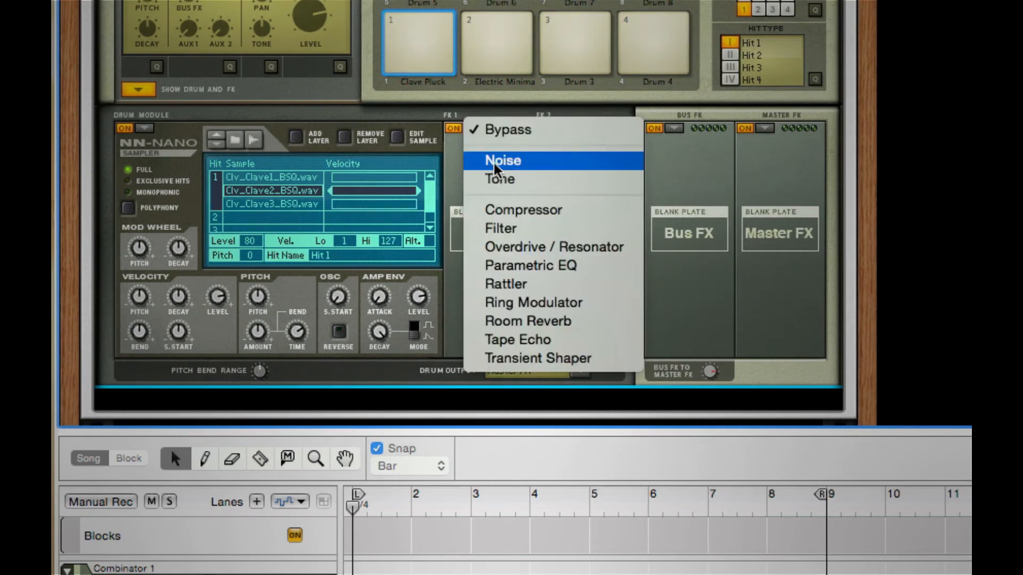
click(530, 227)
drag(476, 177, 516, 353)
click(420, 35)
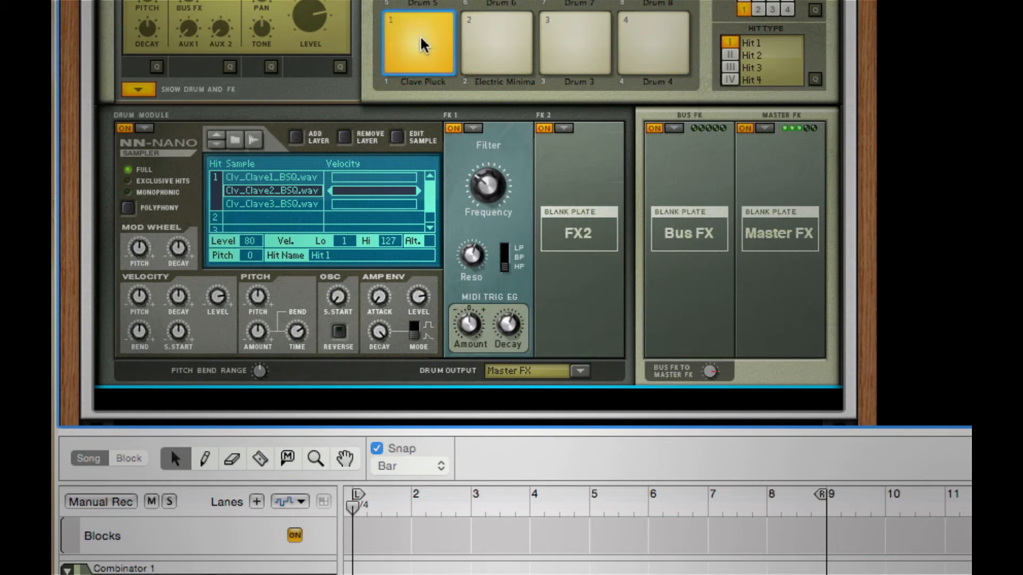
Step: Load a Compressor into FX 2 of the Clave Pluck pad, adjust its amount and audition the pad
click(565, 129)
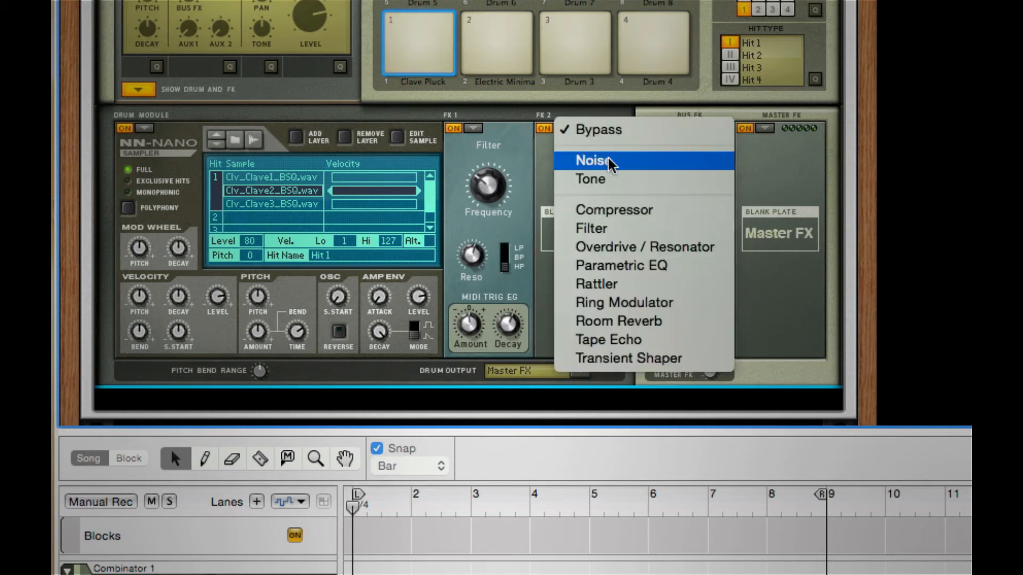
click(610, 207)
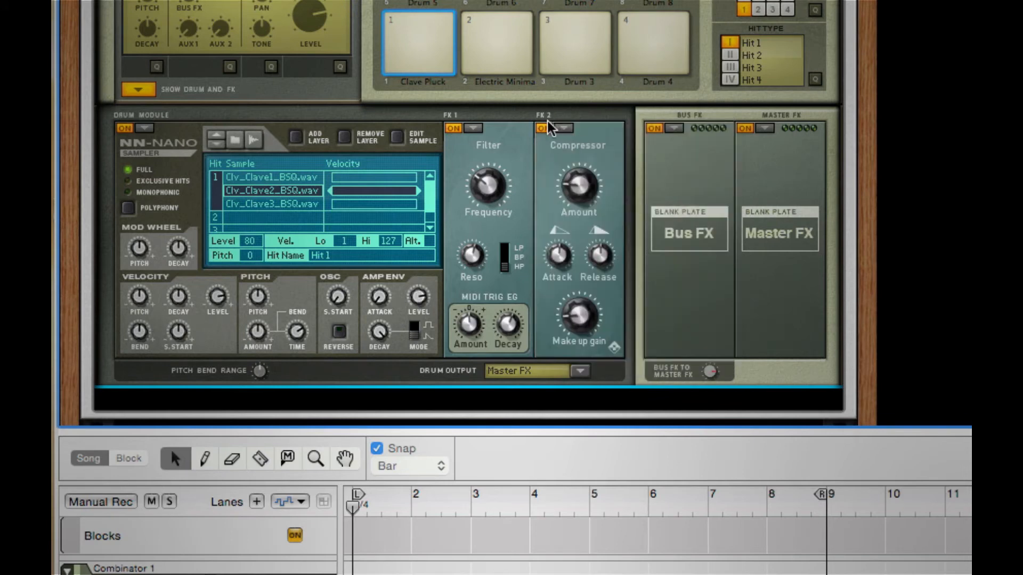
drag(567, 181, 568, 176)
click(426, 26)
Step: Load a Filter into FX 1 of pad 2 and raise its frequency
click(462, 34)
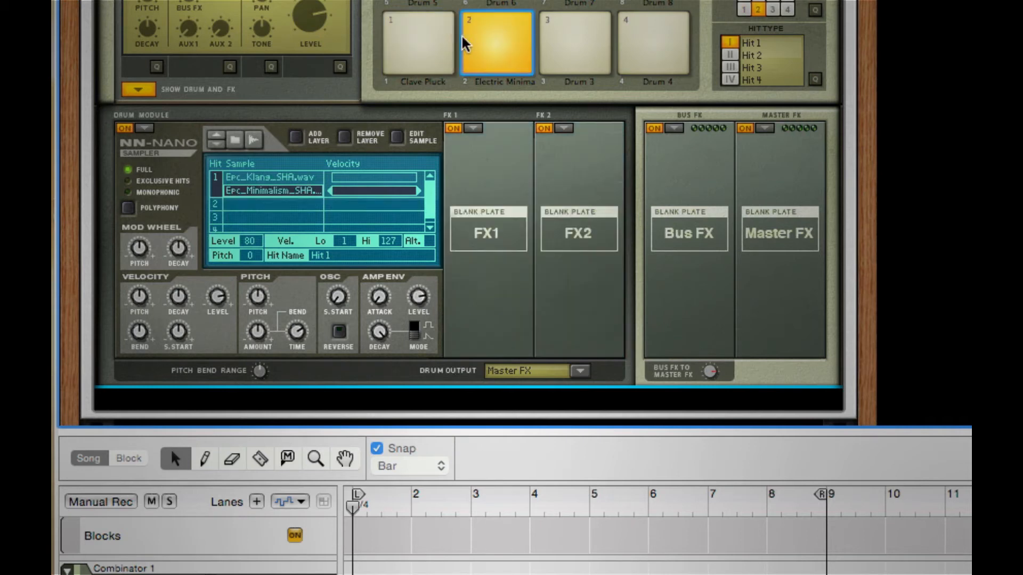
click(480, 127)
click(495, 233)
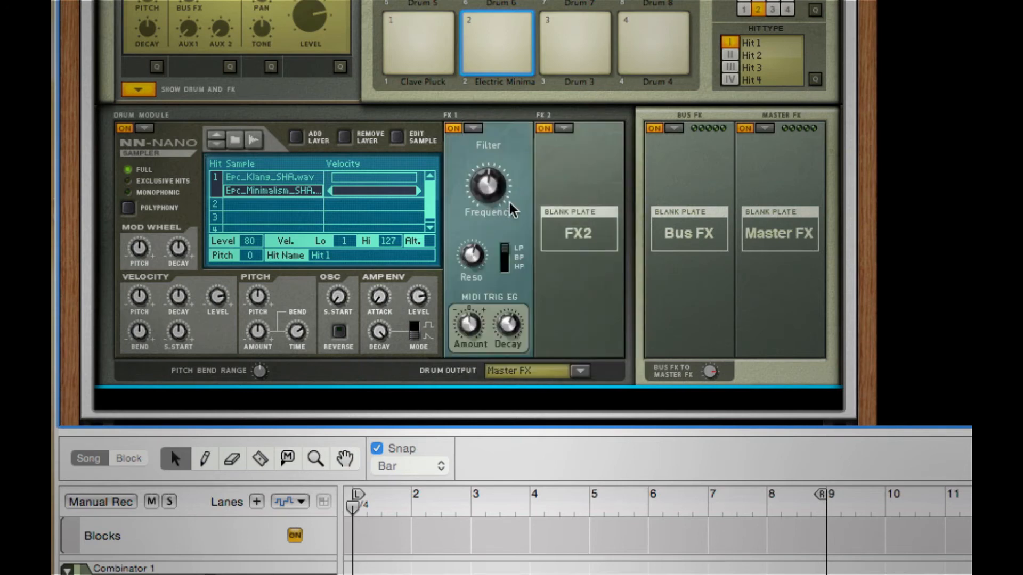
drag(509, 203, 494, 102)
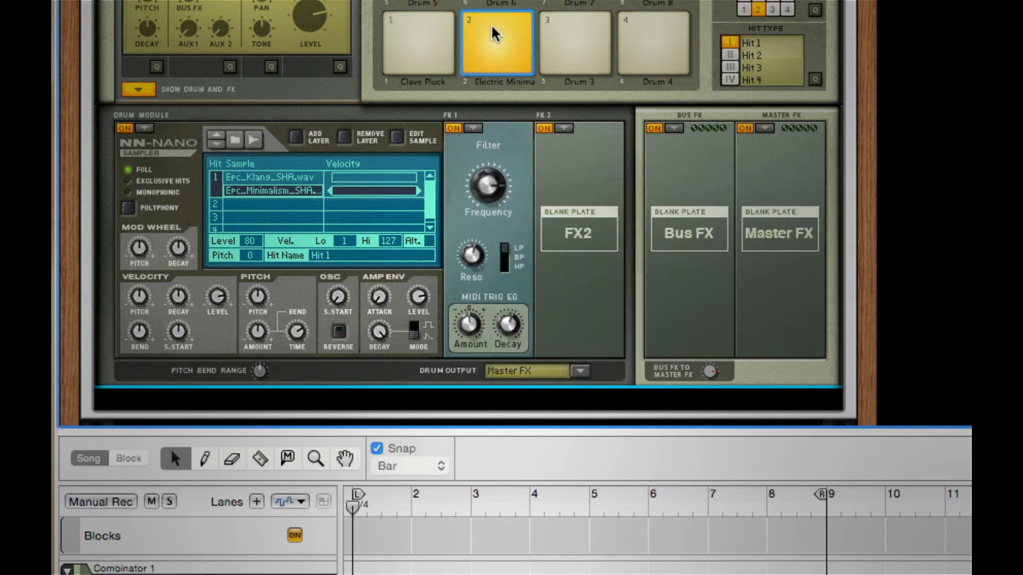
Step: Load a Compressor into FX 2 of pad 2, adjust its amount and make-up gain and audition the pad
click(563, 128)
click(623, 214)
drag(585, 199, 583, 153)
drag(592, 322, 588, 297)
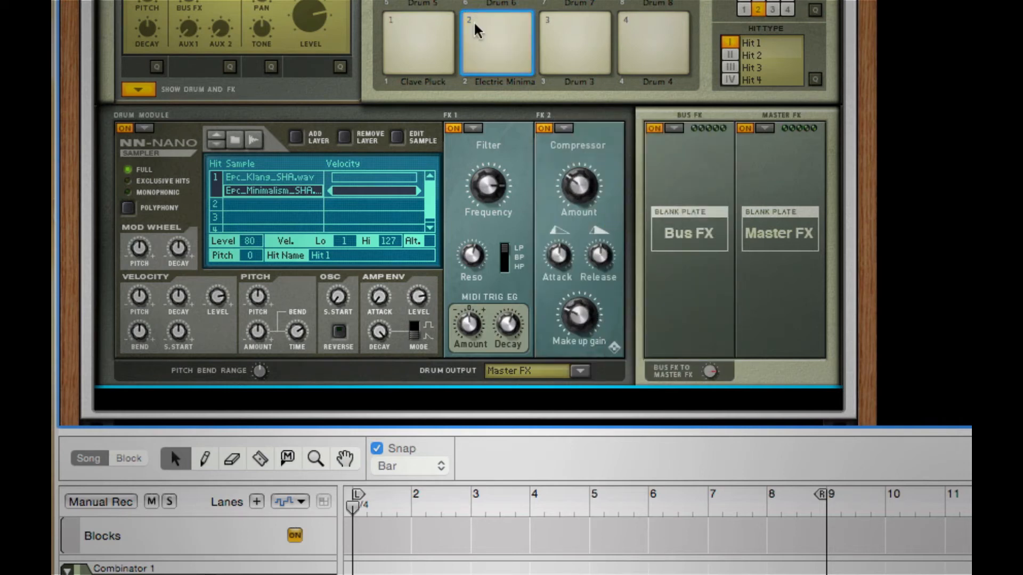
click(490, 38)
Step: Rename pad 5 as Crisp
click(427, 4)
double_click(426, 4)
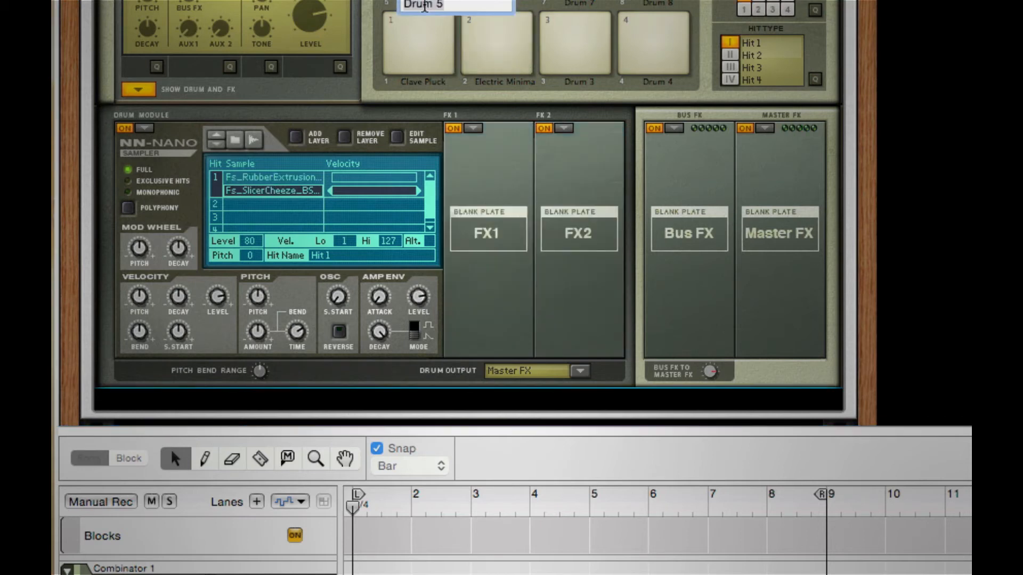
key(BackSpace)
text(Crisp)
key(Return)
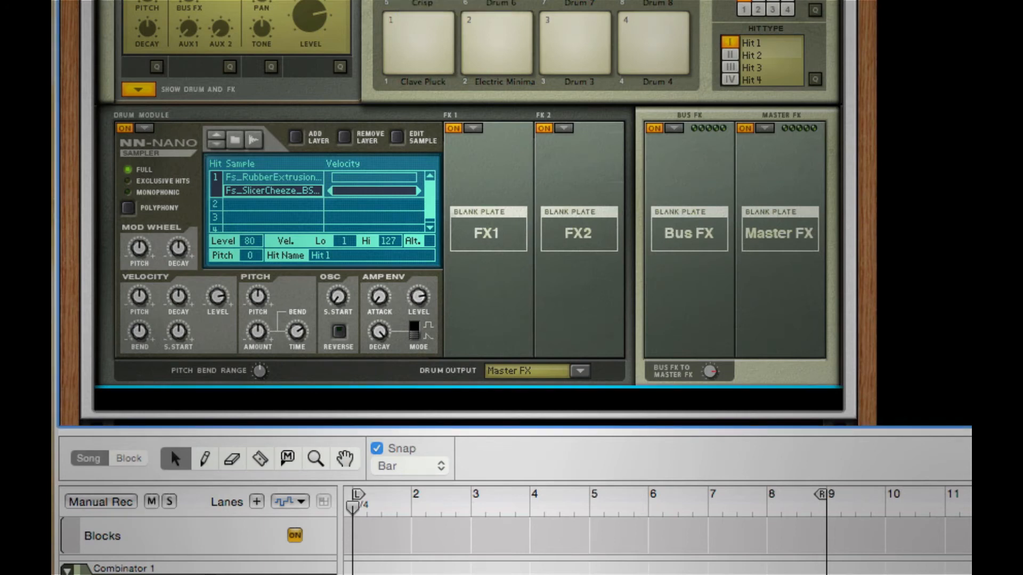
Step: Load a Compressor into FX 1 and an Overdrive / Resonator into FX 2 of the Crisp pad, raising the drive
click(473, 129)
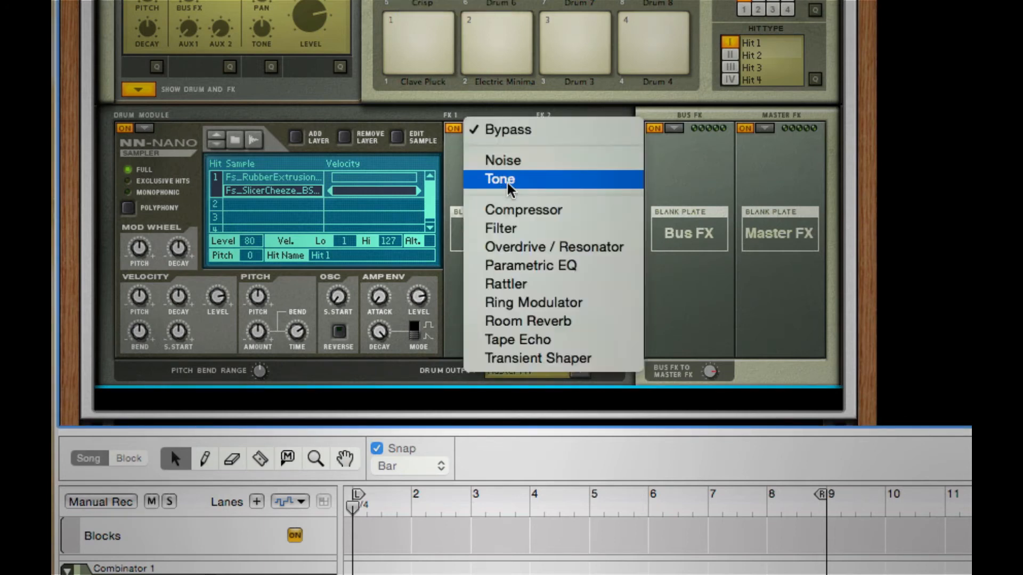
click(532, 210)
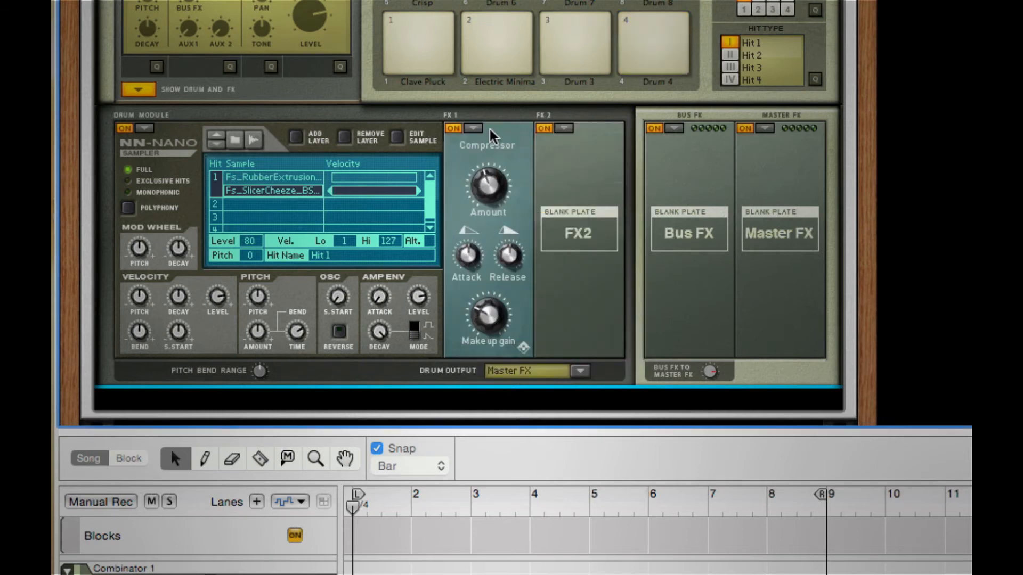
click(565, 128)
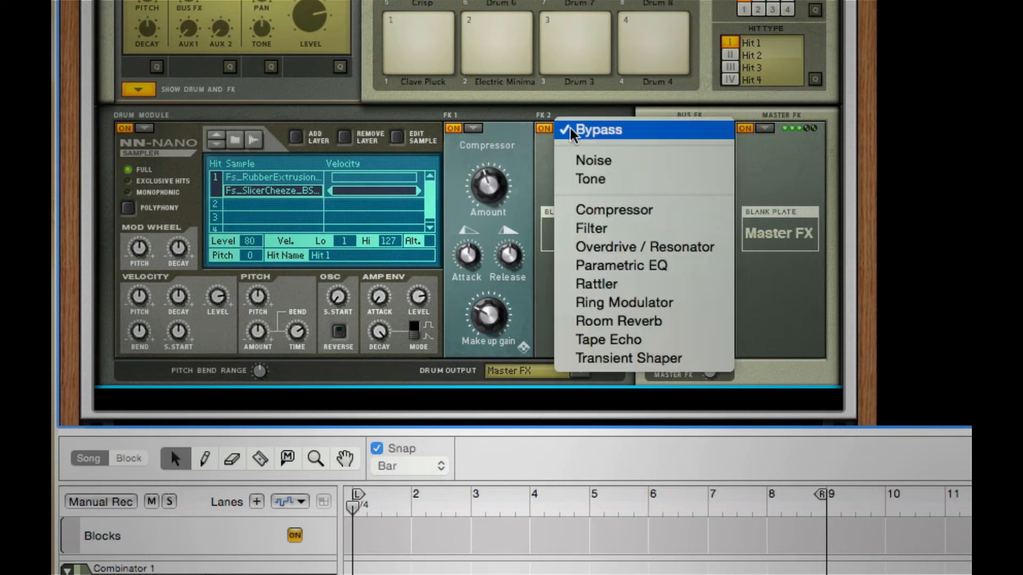
click(612, 250)
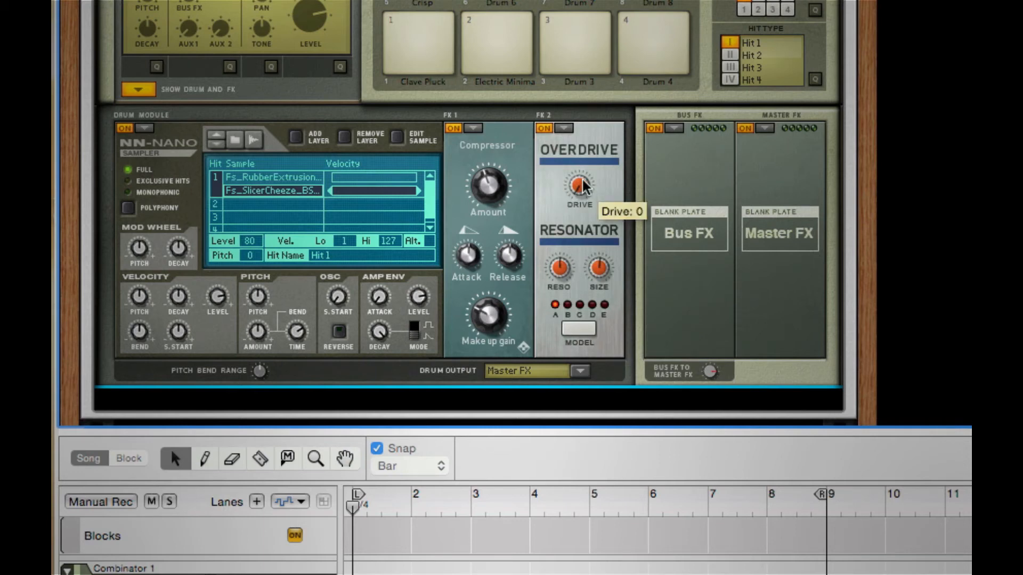
drag(582, 184, 637, 1)
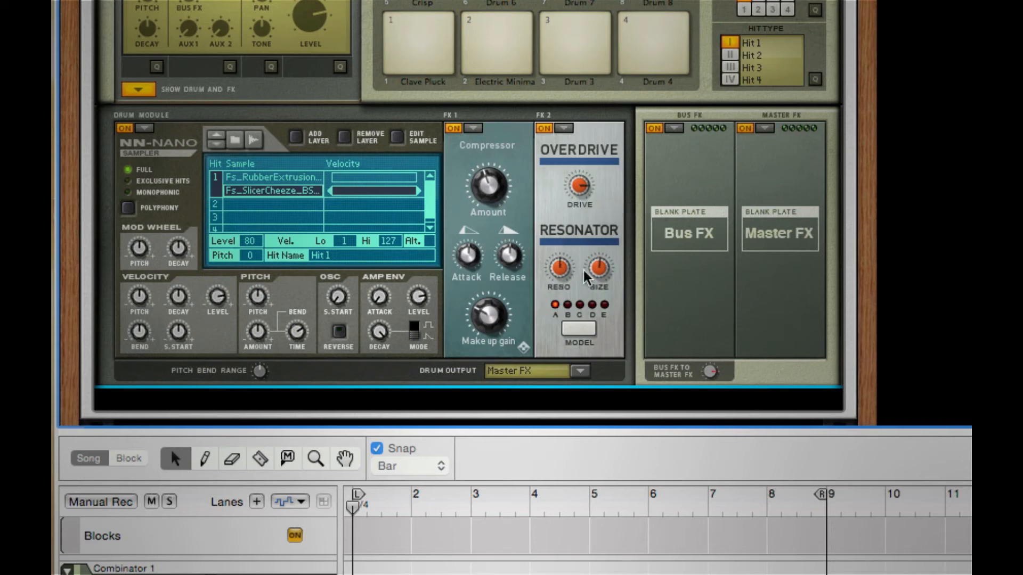
Step: Set the Crisp pad's overdrive to a drive of 127 and step the resonator model to E
click(593, 321)
click(590, 329)
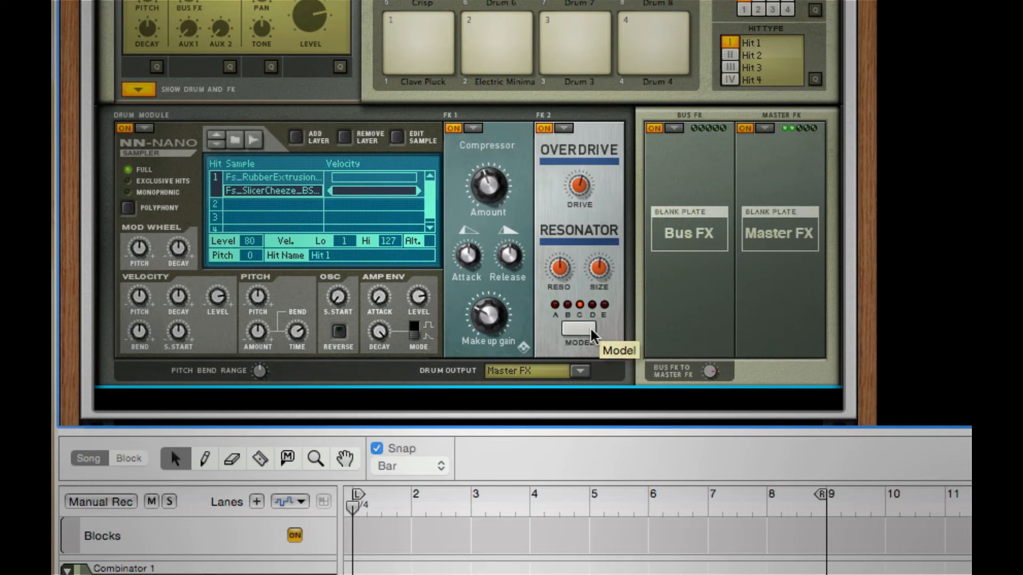
click(590, 329)
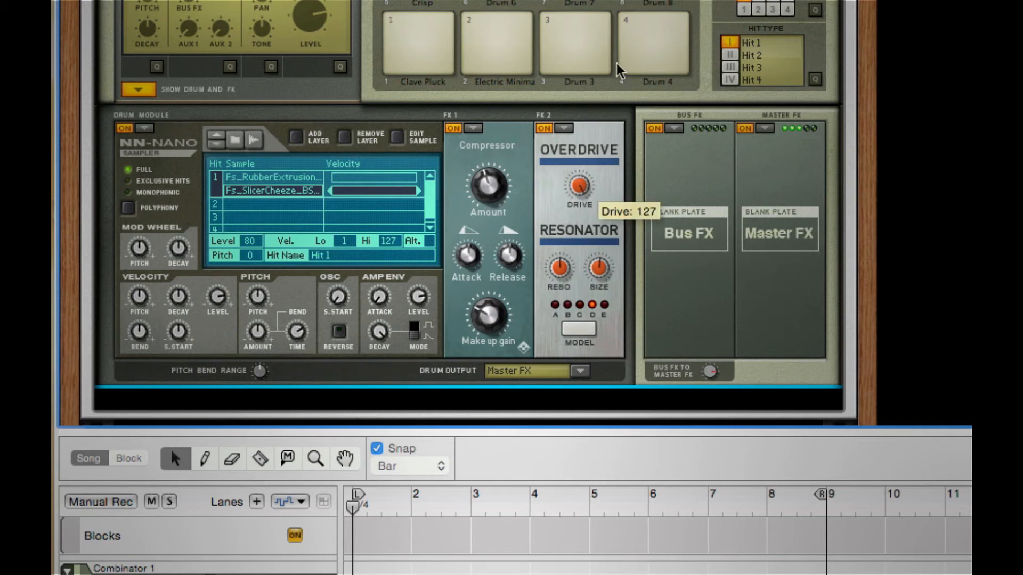
click(593, 323)
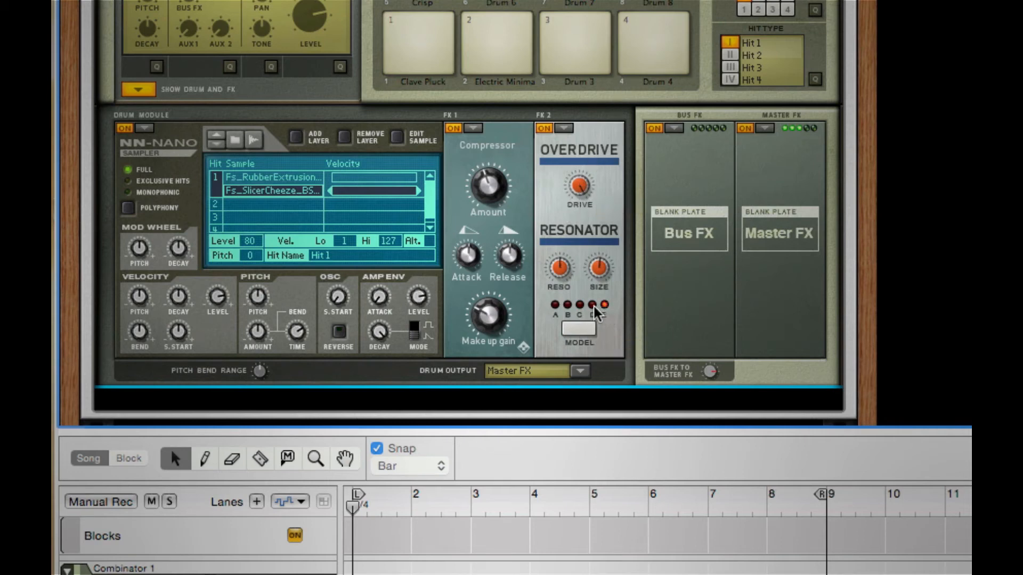
Step: Adjust the Crisp pad's resonator reso and size, and switch the resonator model to D
drag(561, 269, 548, 347)
drag(599, 268, 609, 106)
drag(551, 267, 580, 395)
click(582, 322)
click(582, 326)
Step: Collapse Kong's drum and FX section and add an RV7000 Advanced Reverb with a lowered dry-wet mix and a decay of 7
scroll(489, 270, up, 4)
scroll(489, 270, down, 6)
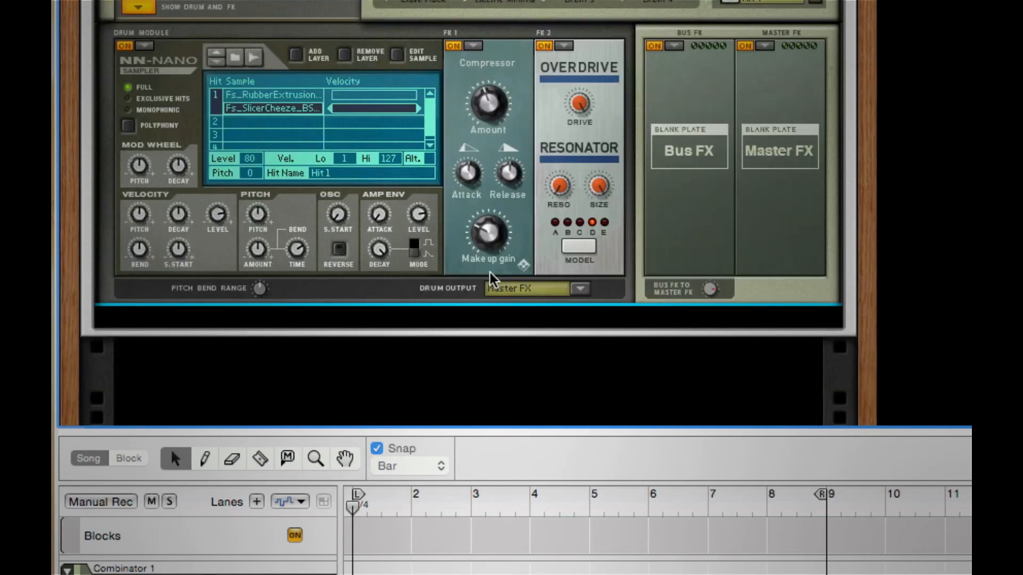
click(138, 6)
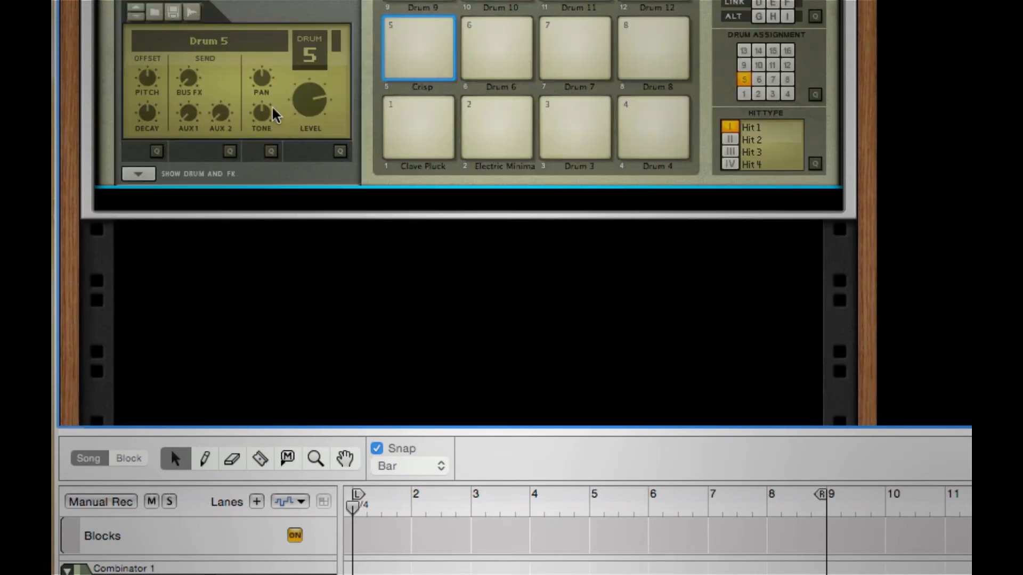
right_click(272, 105)
mouse_move(450, 206)
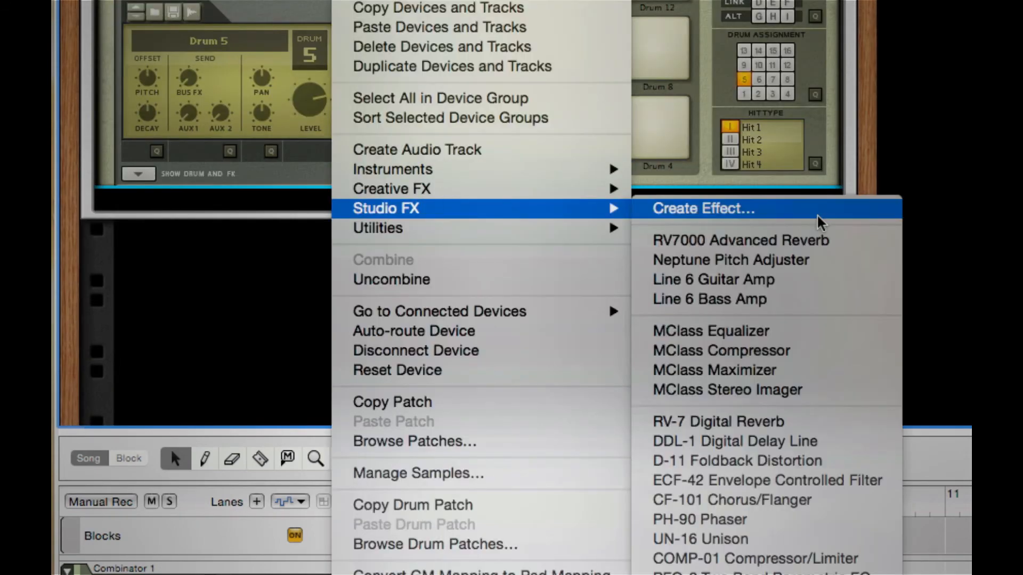
click(817, 233)
drag(712, 151, 760, 395)
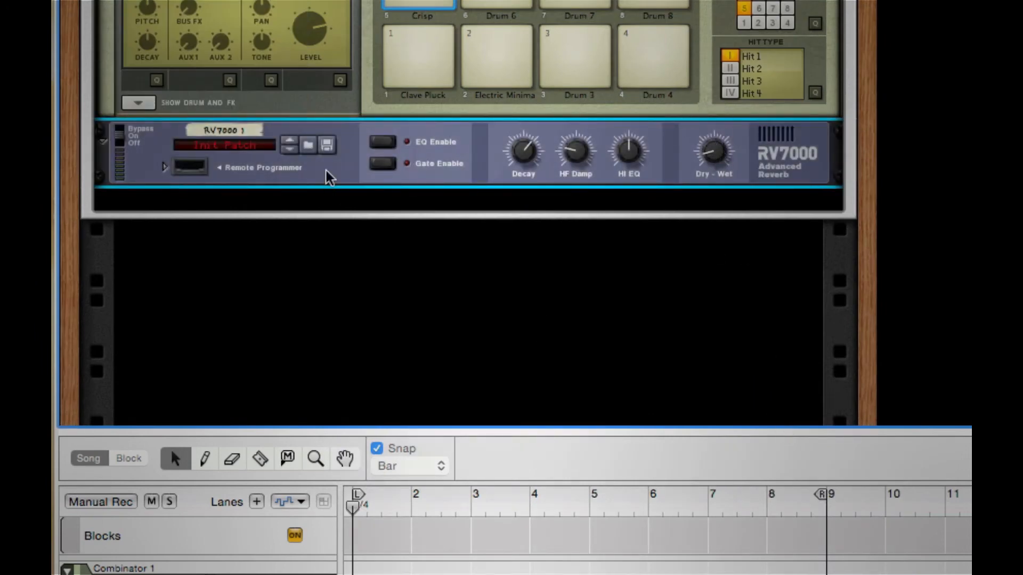
drag(525, 143, 523, 298)
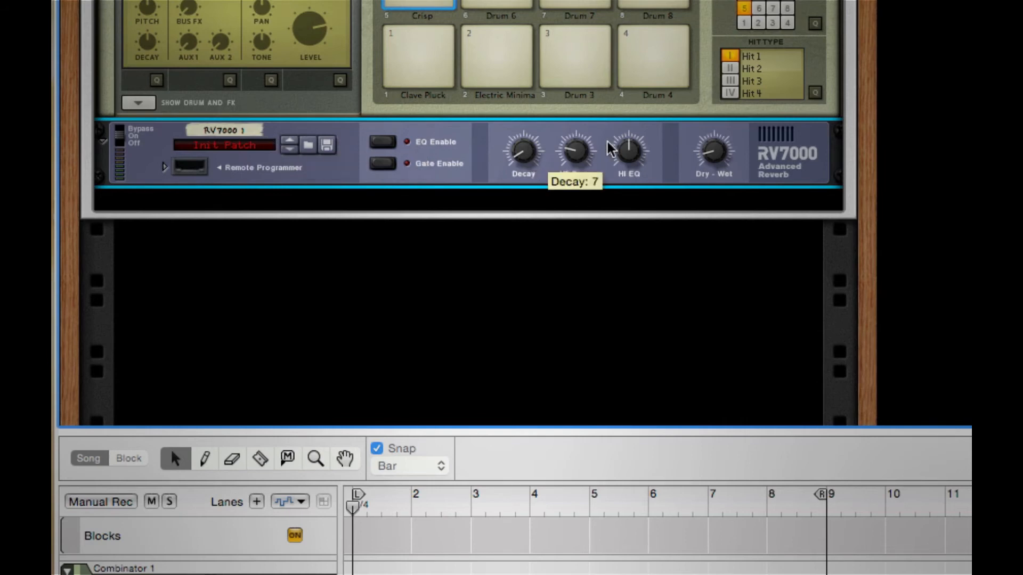
Step: Add a Pulveriser and an MClass Stereo Imager below the RV7000 reverb inside the Combinator
right_click(772, 152)
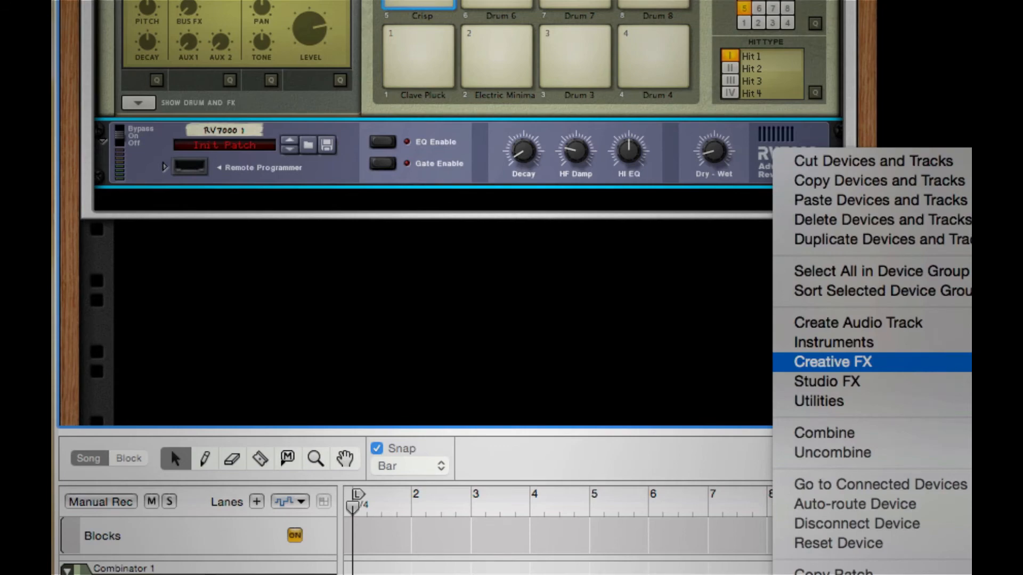
click(1001, 373)
right_click(721, 307)
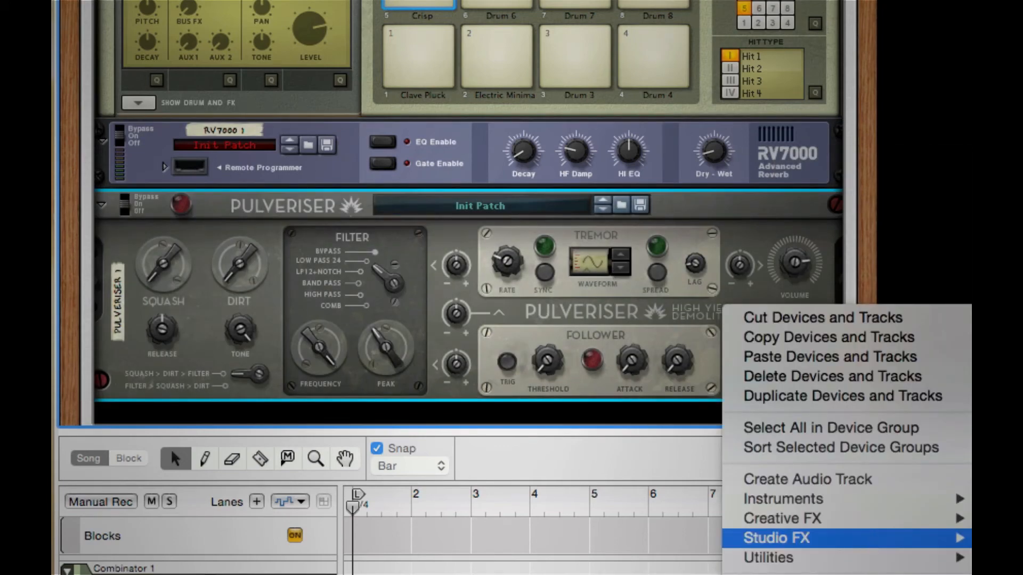
click(1002, 543)
Step: Add an MClass Maximizer below the Stereo Imager at the end of the effects chain
scroll(526, 227, down, 5)
right_click(551, 191)
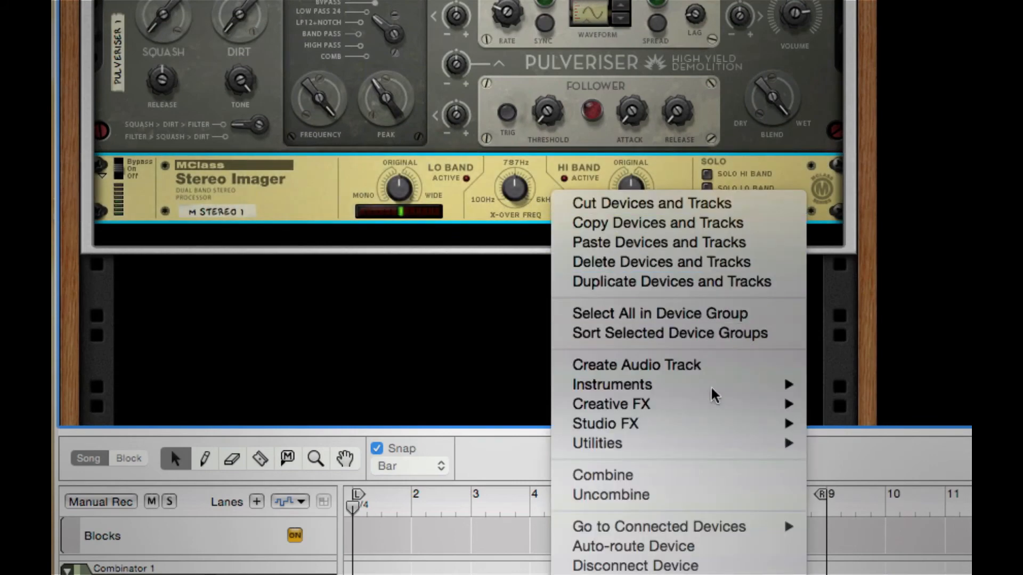
mouse_move(742, 422)
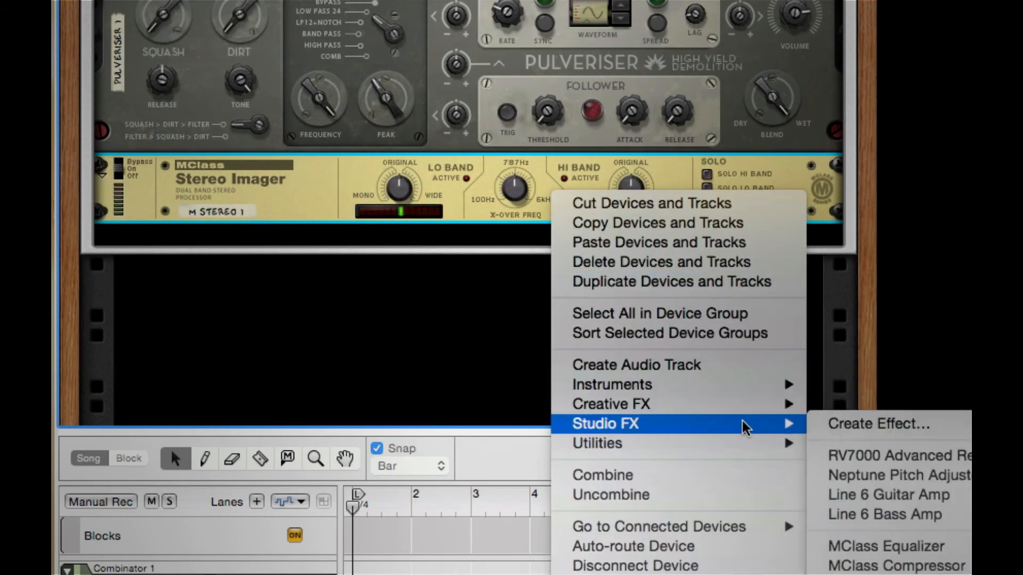
click(938, 566)
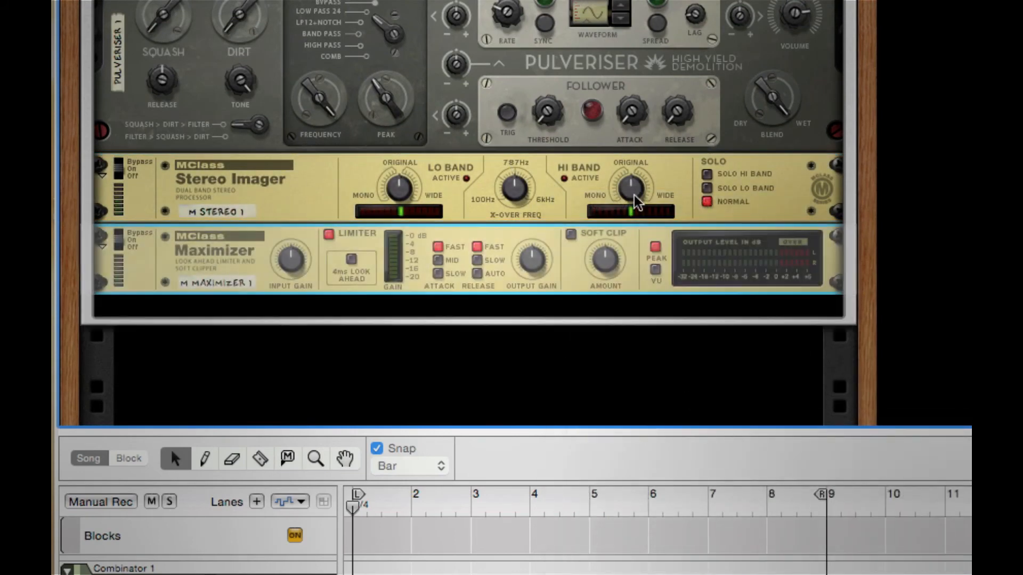
Step: Set the Pulveriser's squash to 20%
scroll(404, 48, up, 2)
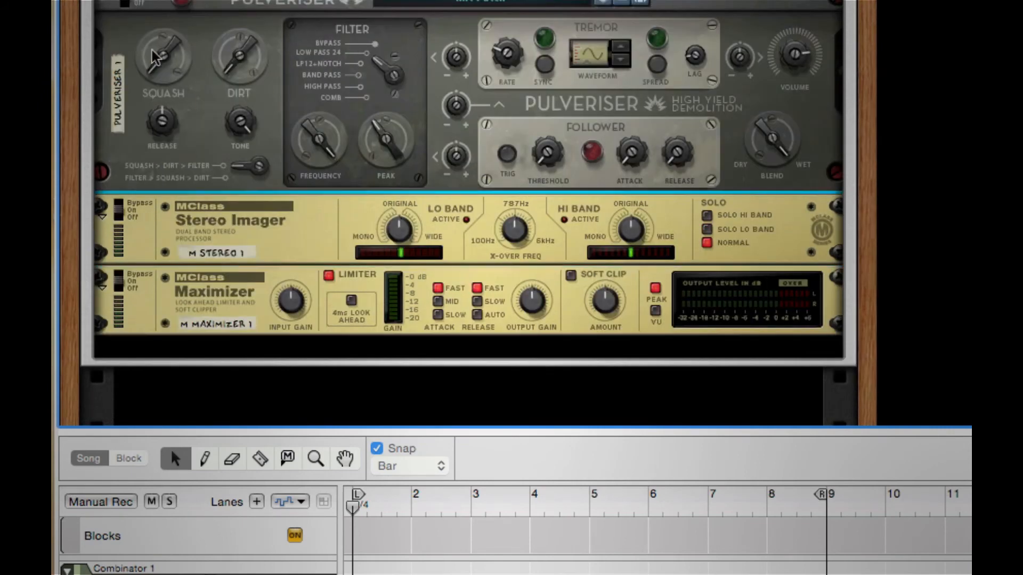
mouse_move(152, 49)
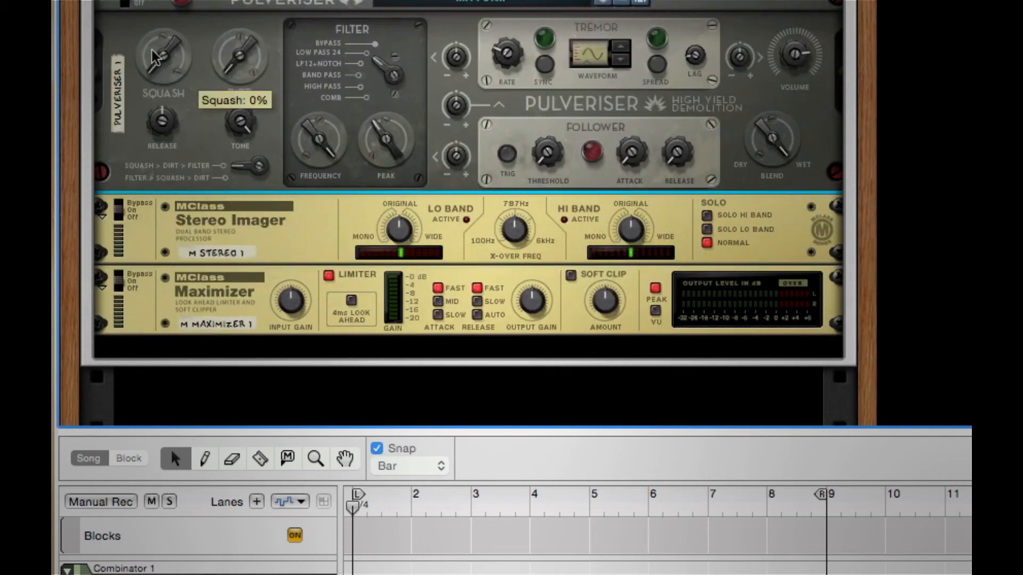
drag(152, 49, 182, 19)
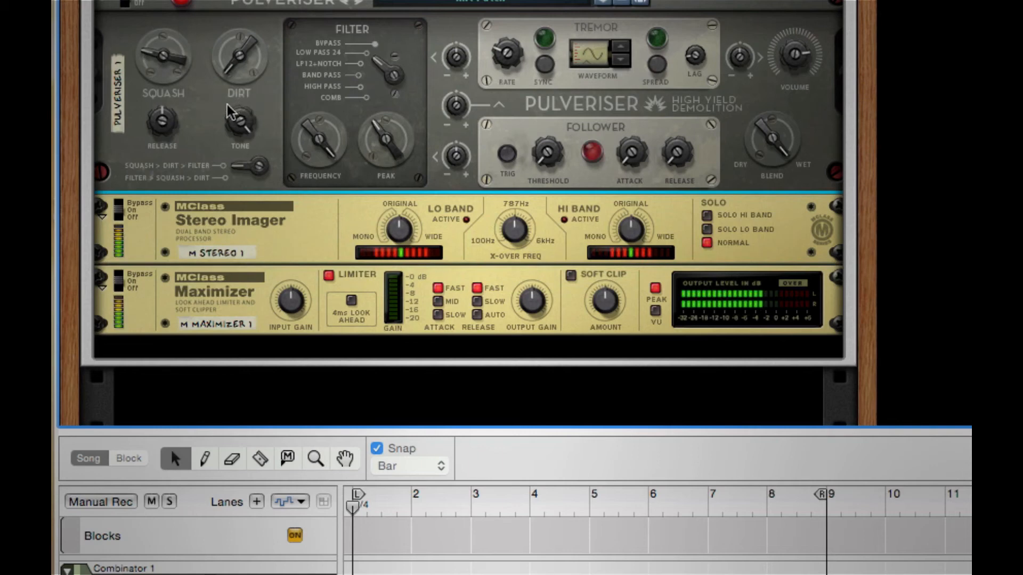
mouse_move(162, 70)
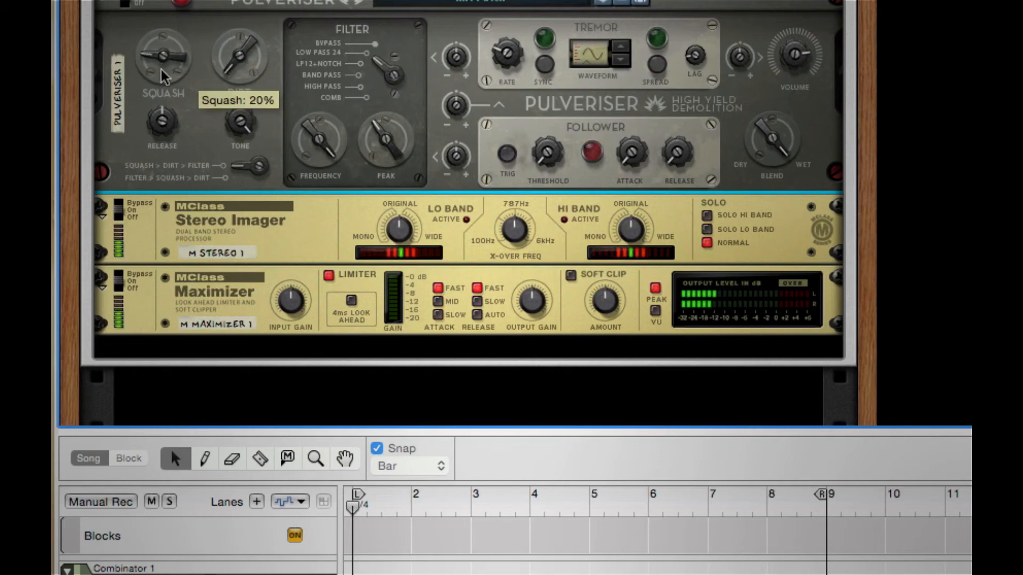
Step: Fade out the Crisp pad's Fs_RubberExtrusion_BSQ.wav from its second loud transient to the end, fade out a short section around that transient, and save
scroll(235, 128, up, 2)
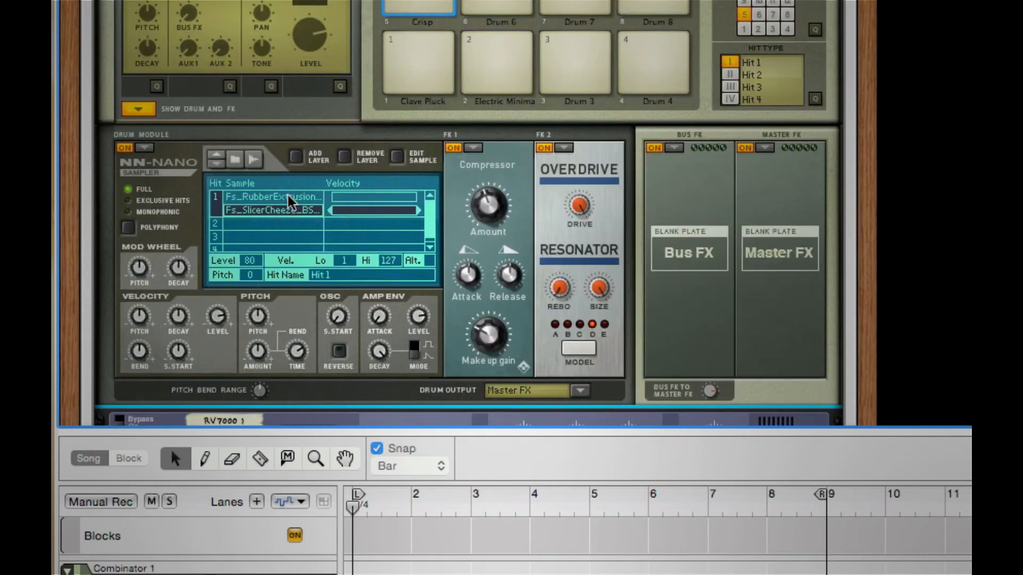
click(287, 197)
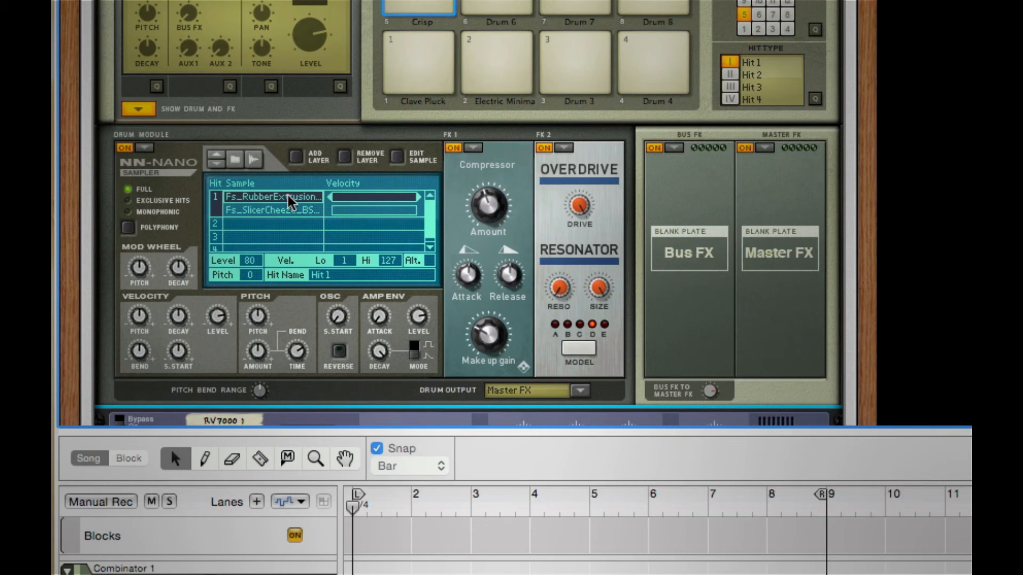
click(398, 158)
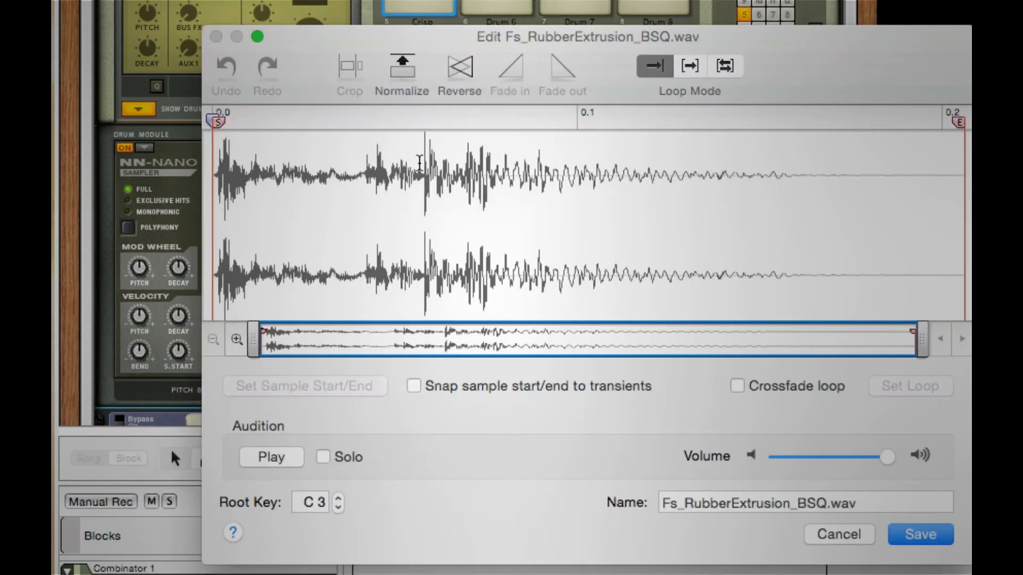
drag(425, 154, 965, 160)
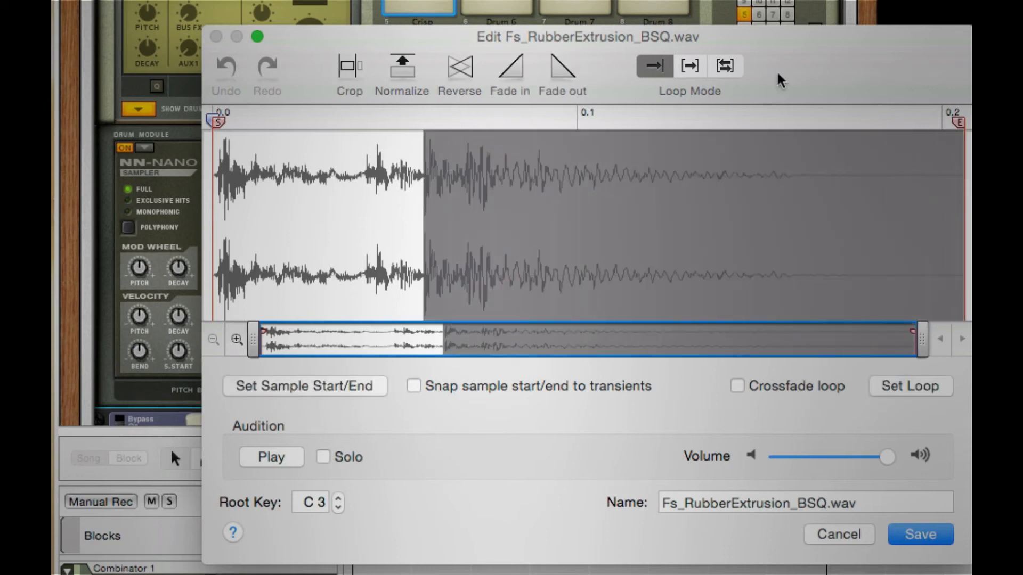
click(560, 67)
click(425, 140)
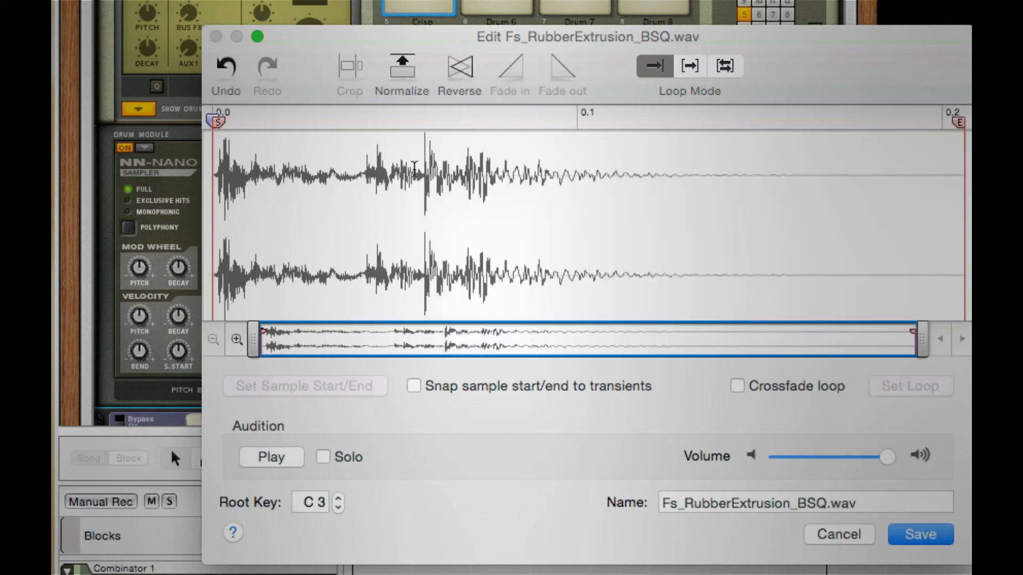
drag(415, 169, 451, 170)
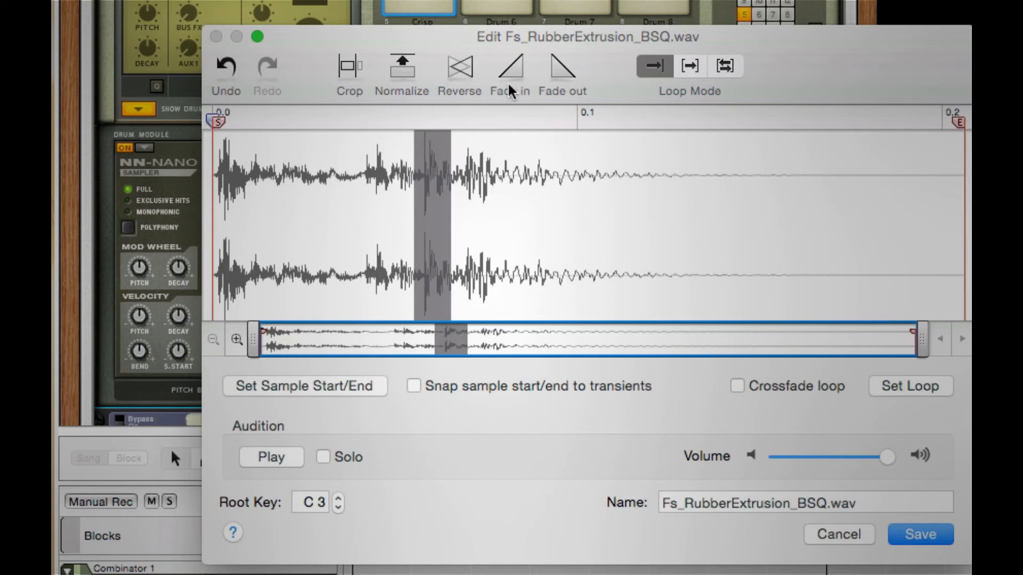
click(559, 75)
click(544, 200)
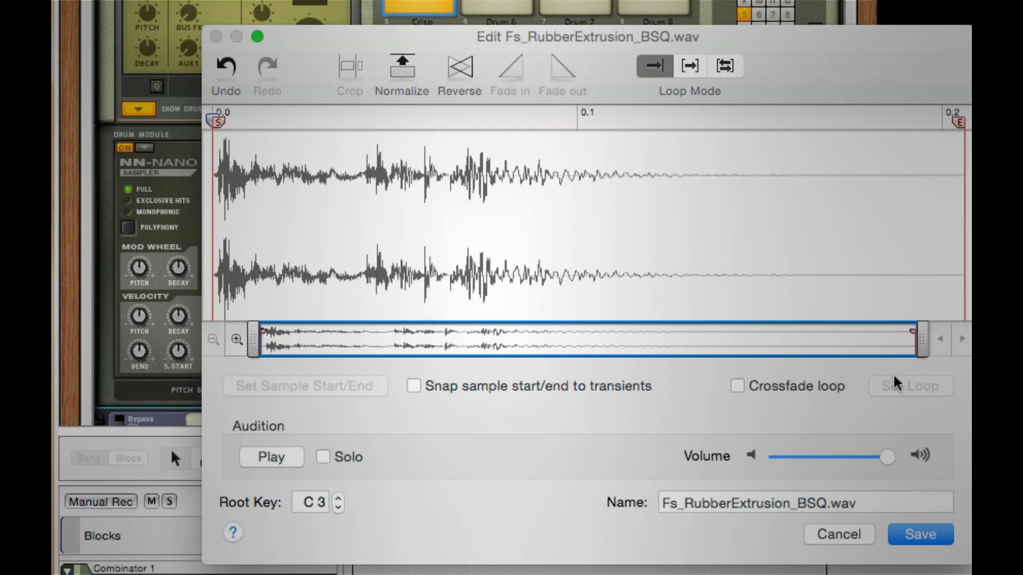
click(938, 533)
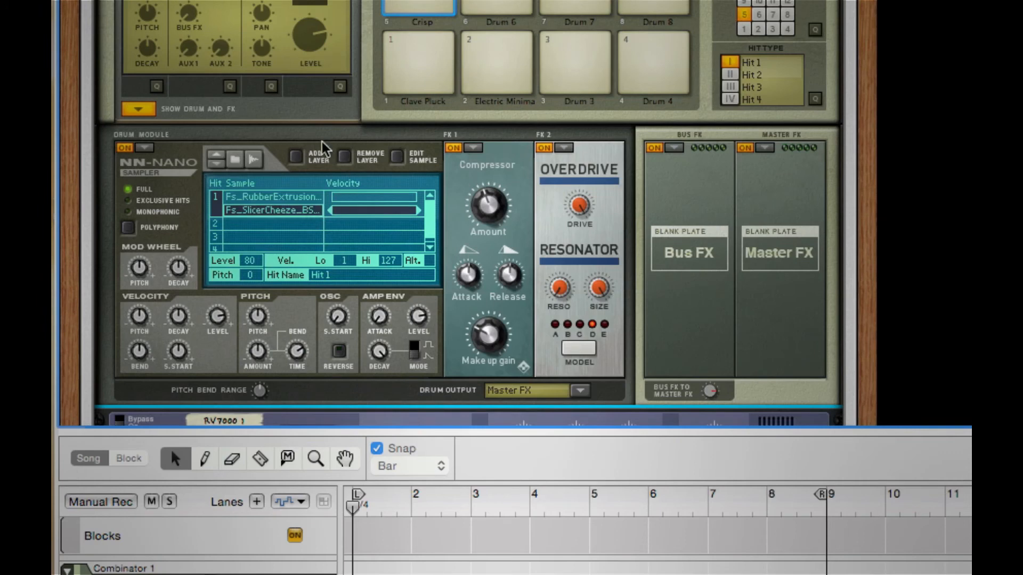
Step: Set the Crisp pad's compressor make-up gain to 25, and fade out the tail of Fs_SlicerCheeze_BSQ.wav from about 0.15 s, saving the sample
drag(484, 322, 490, 352)
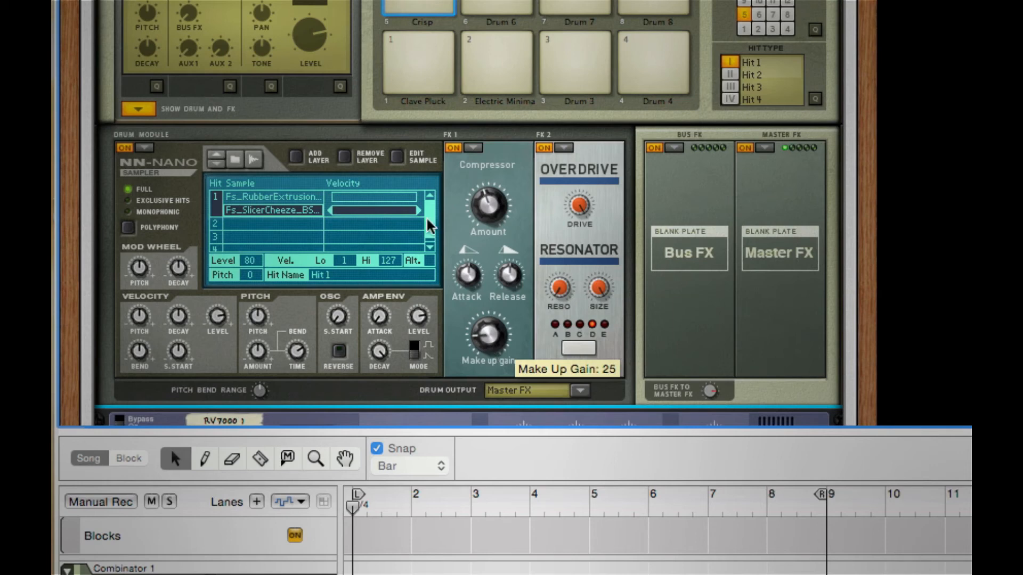
click(401, 161)
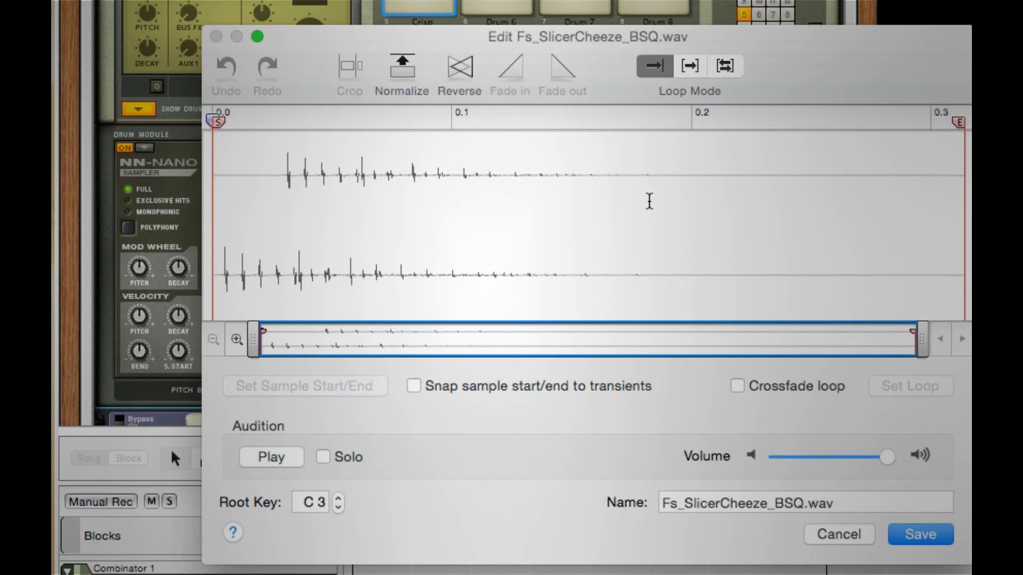
drag(572, 207, 966, 208)
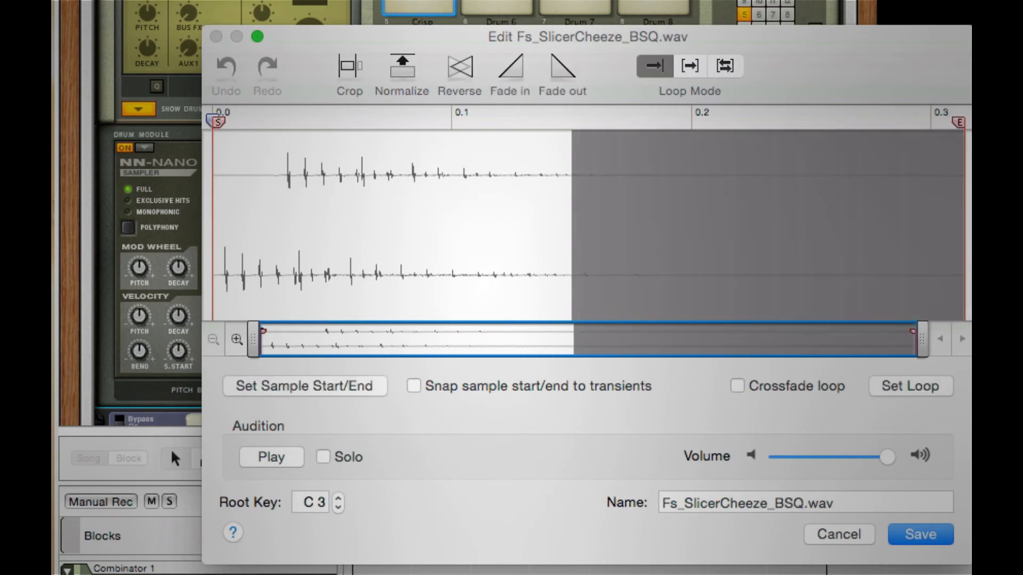
click(559, 66)
click(582, 316)
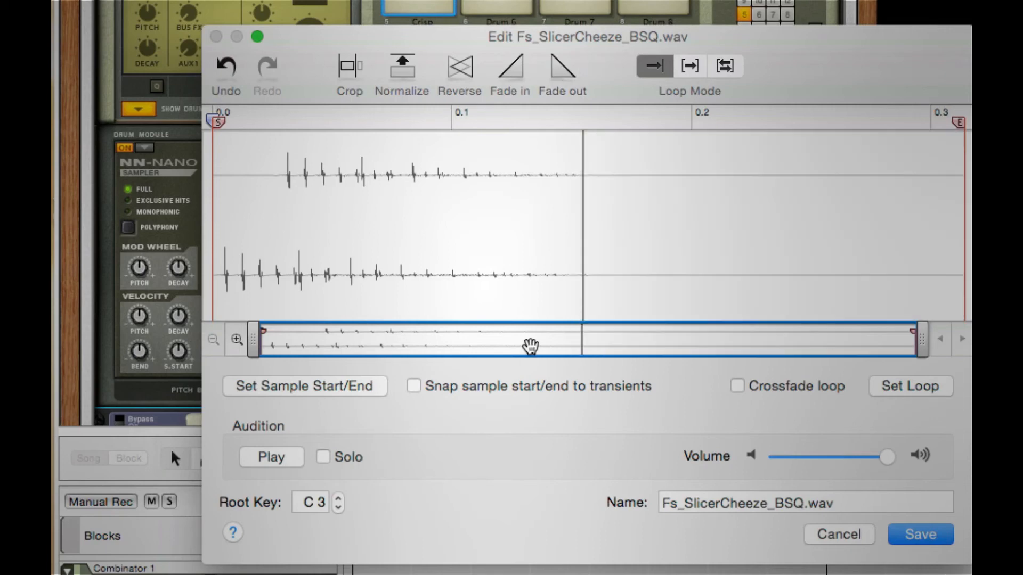
click(945, 535)
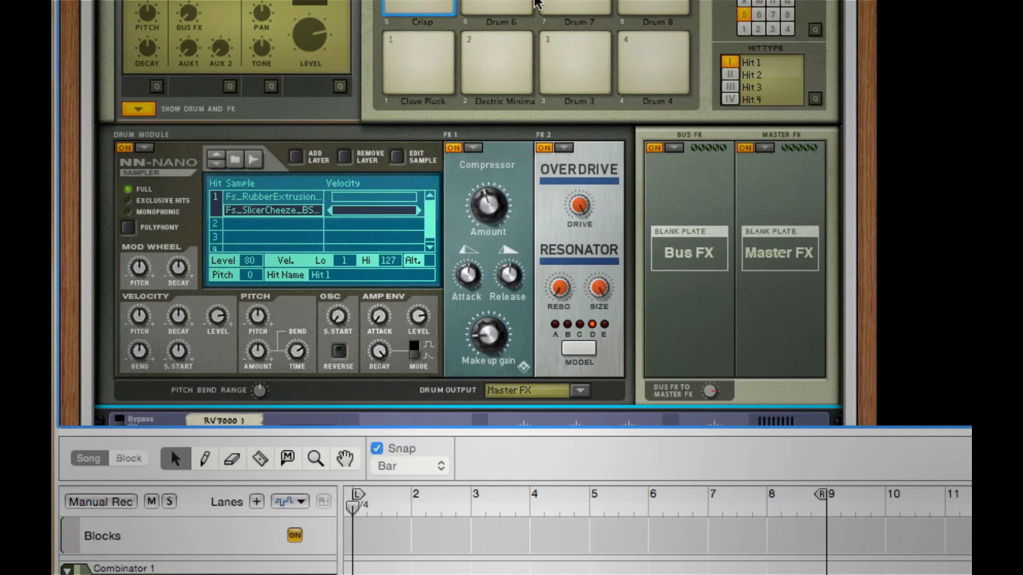
Step: Try a higher dirt amount on the Pulveriser and reset it to its default
scroll(561, 69, down, 10)
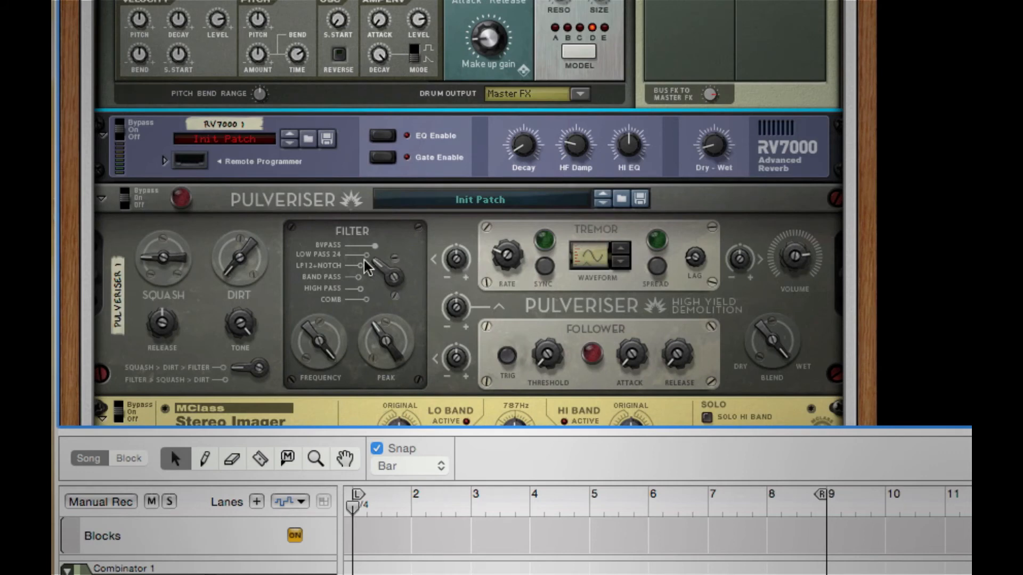
drag(245, 266, 309, 92)
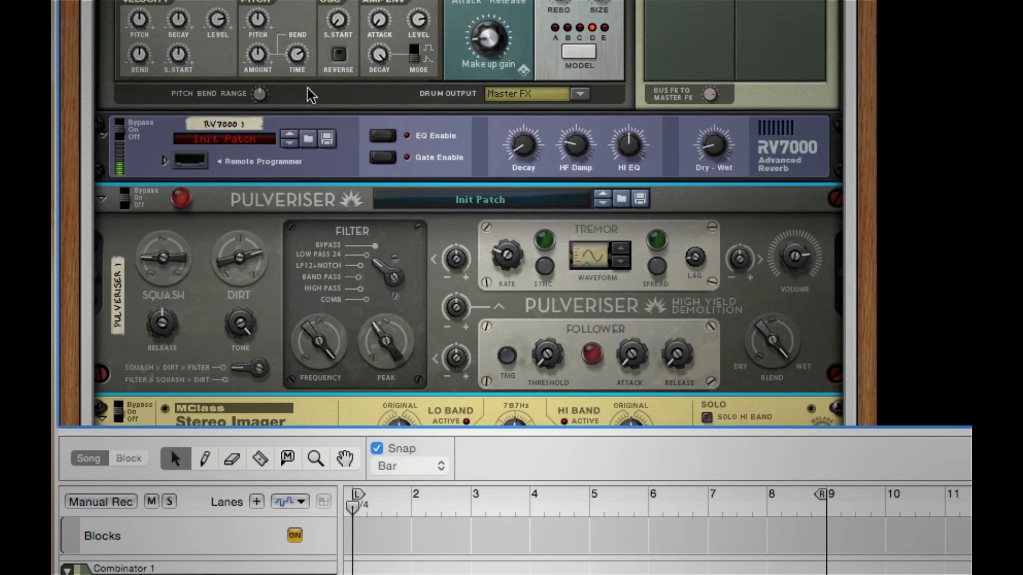
super+click(235, 262)
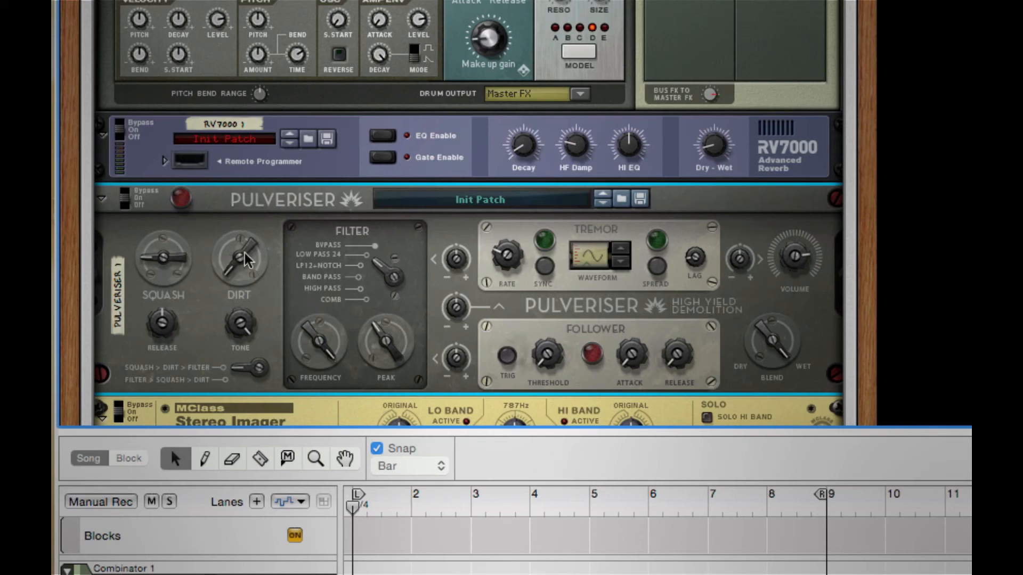
Step: Turn on the Pulveriser's tremor spread and adjust the tremor-to-volume amount and tremor rate
key(Tab)
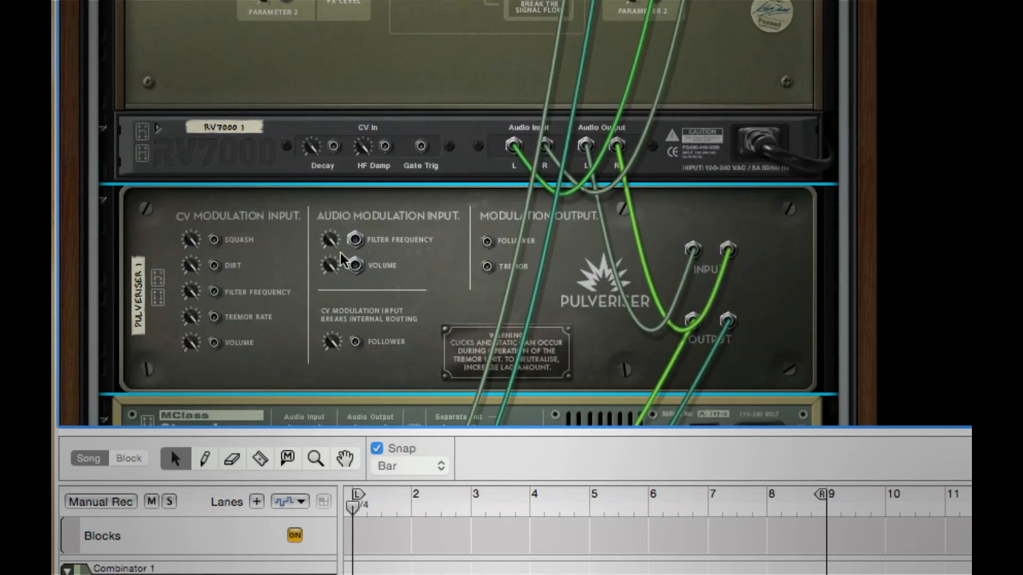
key(Tab)
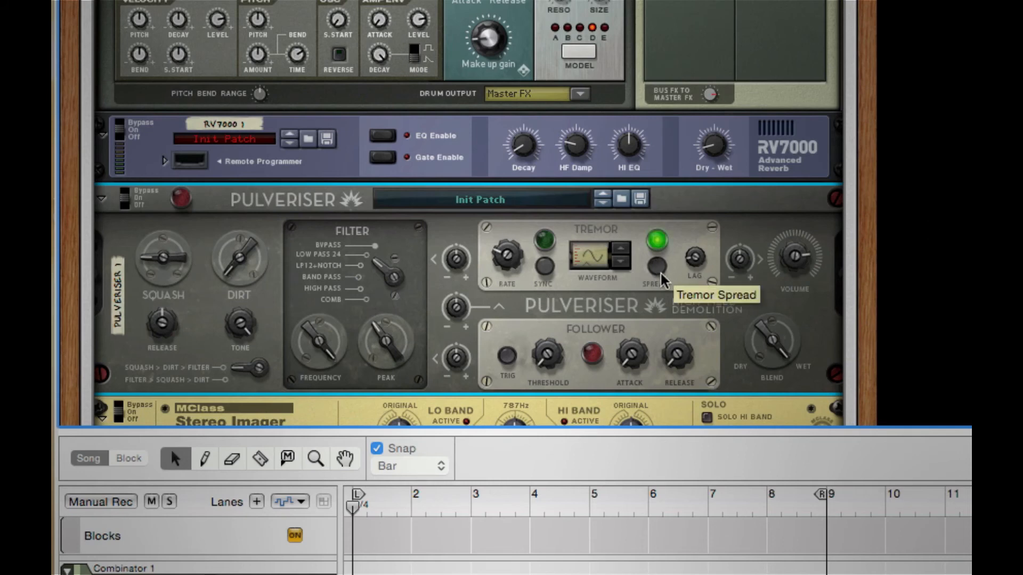
drag(741, 258, 742, 232)
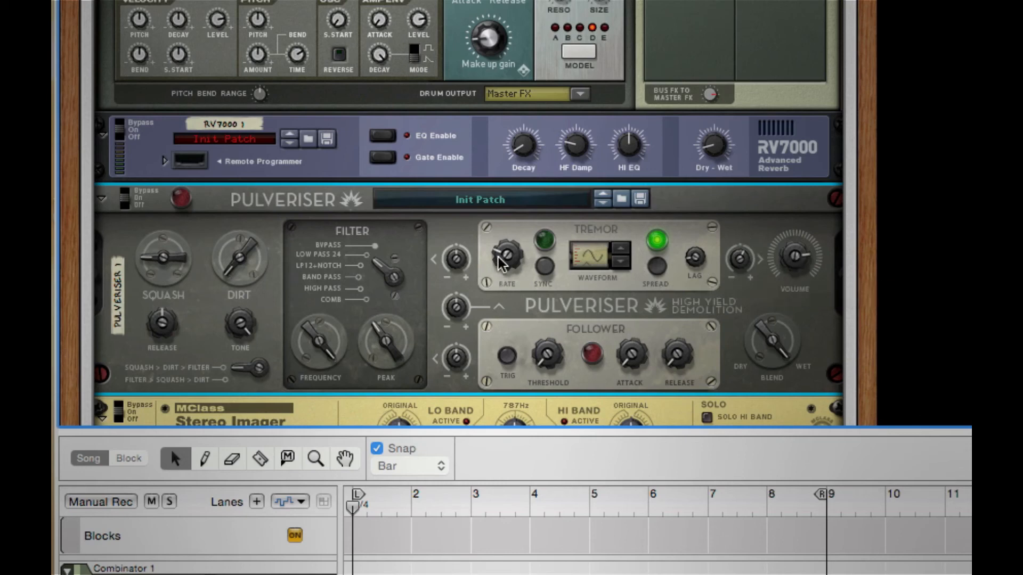
drag(501, 259, 497, 112)
Step: Narrow the Stereo Imager's low band fully to mono
scroll(511, 307, down, 5)
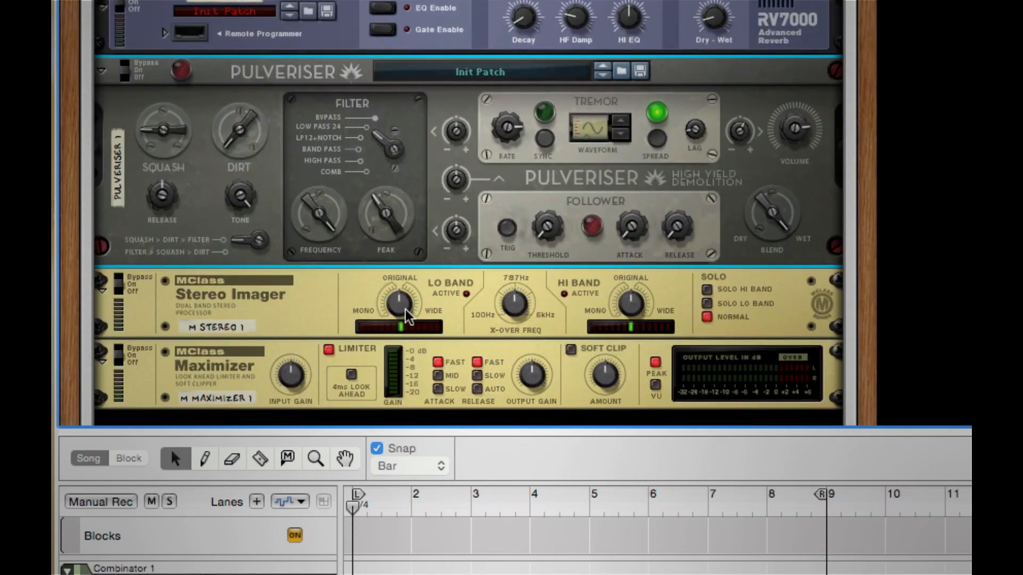
drag(405, 310, 405, 383)
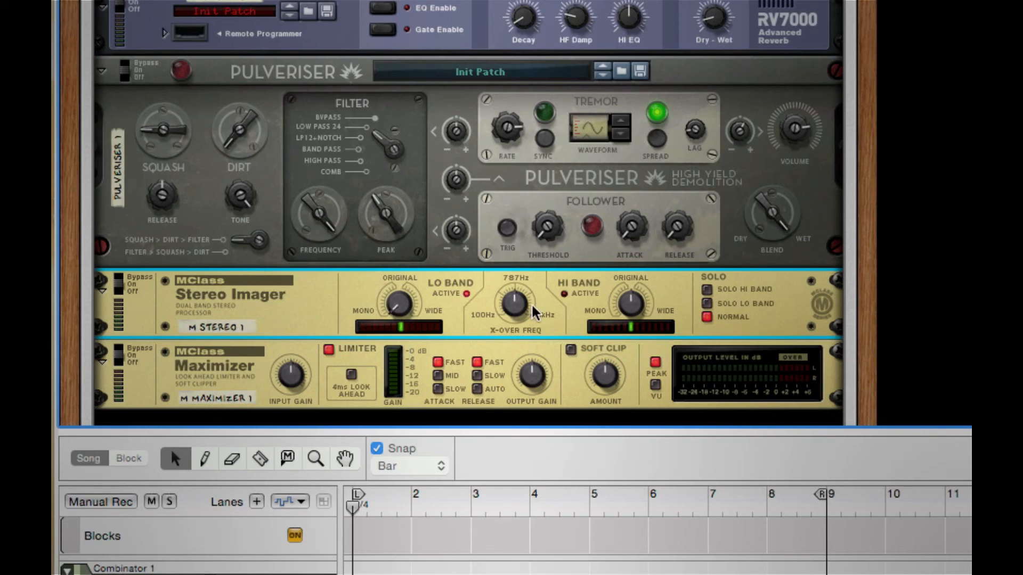
Step: Widen the Stereo Imager's high band, and set the Maximizer to limiter off, Auto release and soft clip on with a higher amount
drag(630, 303, 629, 244)
click(329, 351)
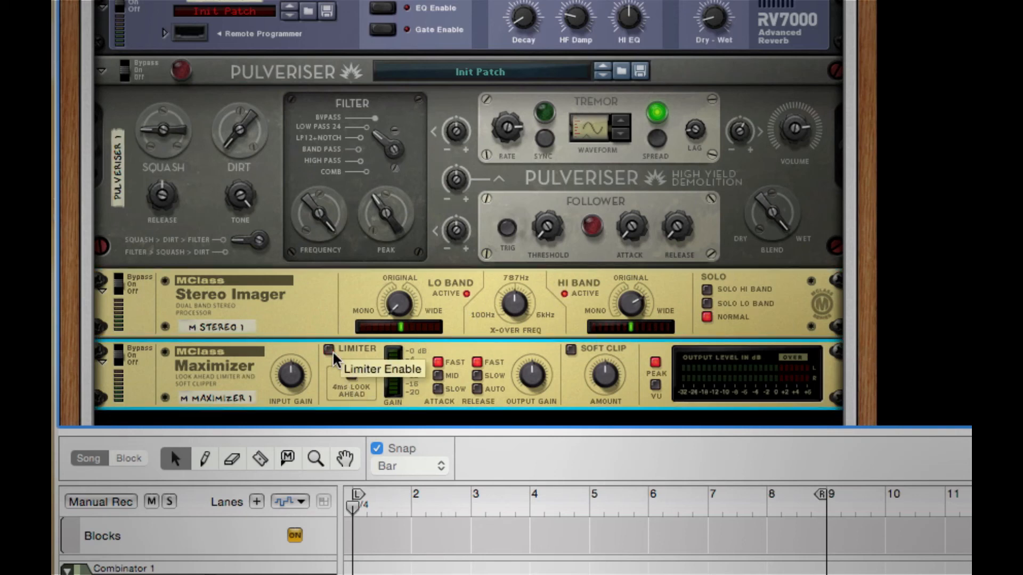
click(479, 385)
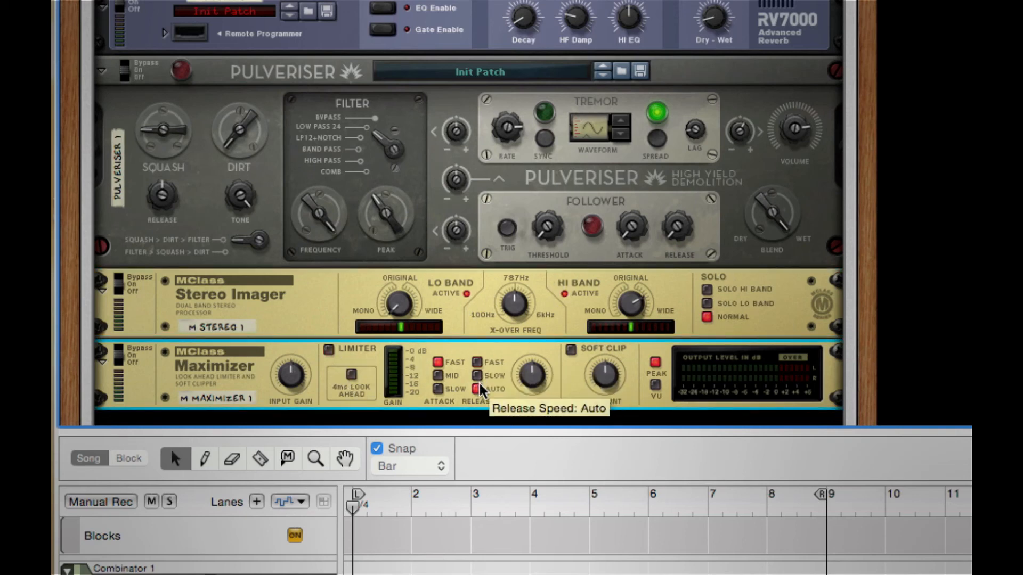
click(570, 350)
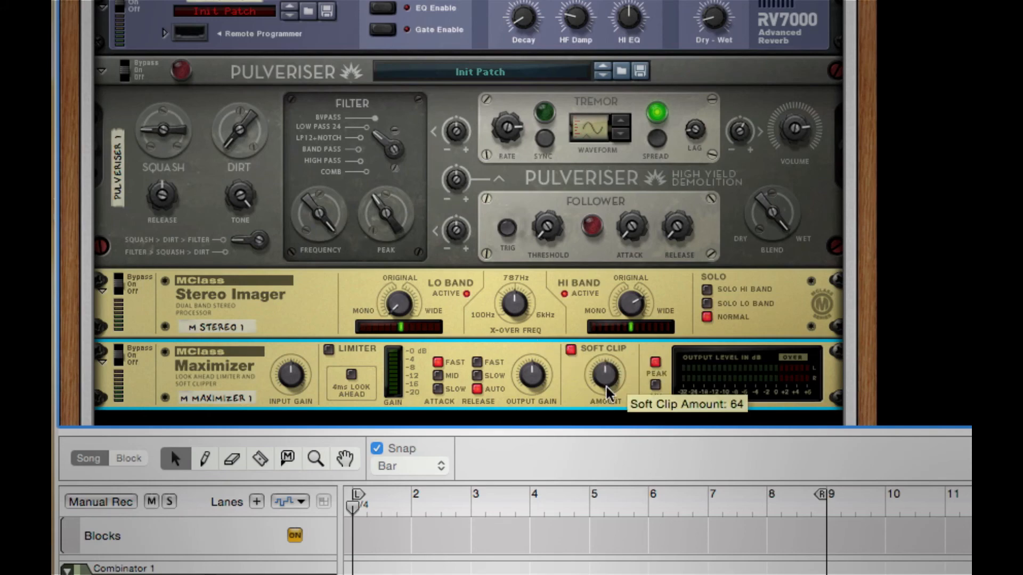
drag(608, 385, 622, 108)
Step: Fold away the devices of Combinator 1 and cut it together with its mix channel and track
scroll(597, 346, up, 15)
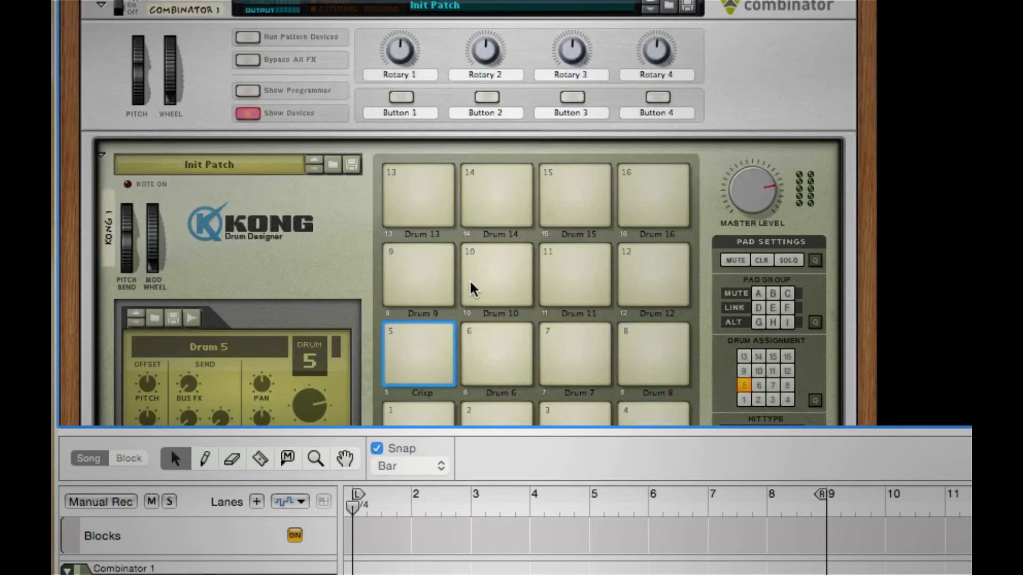
click(236, 103)
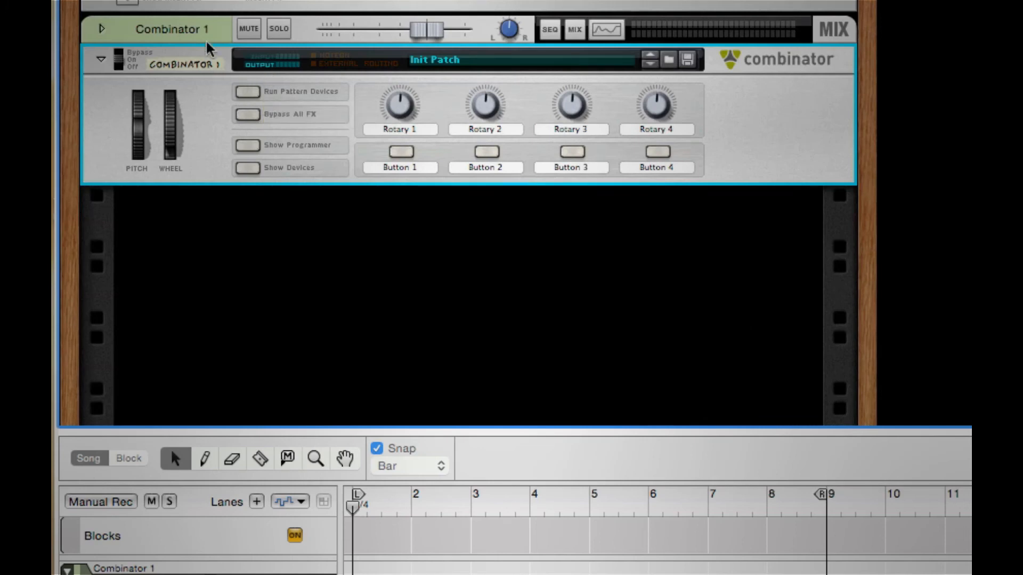
click(214, 110)
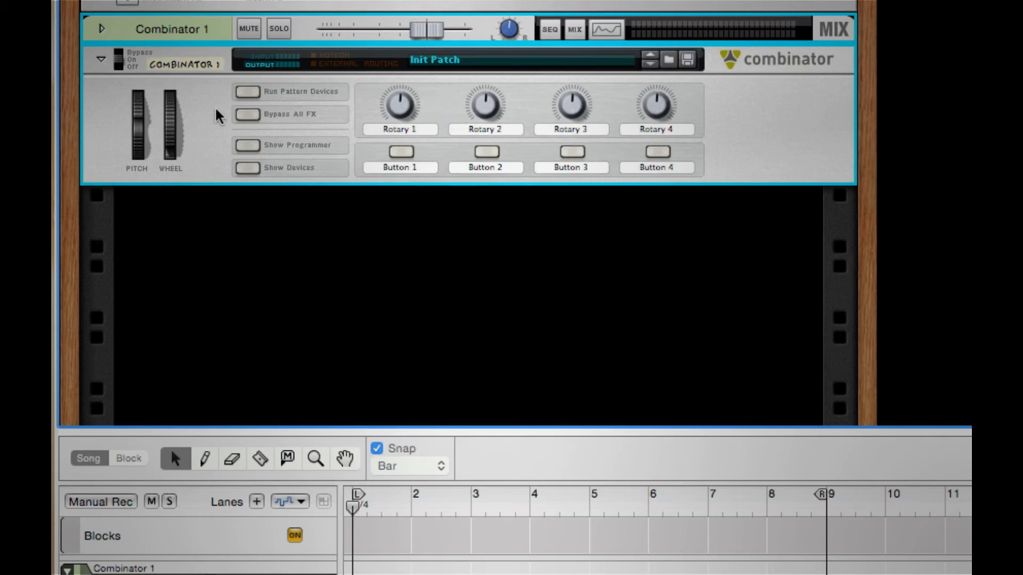
right_click(230, 97)
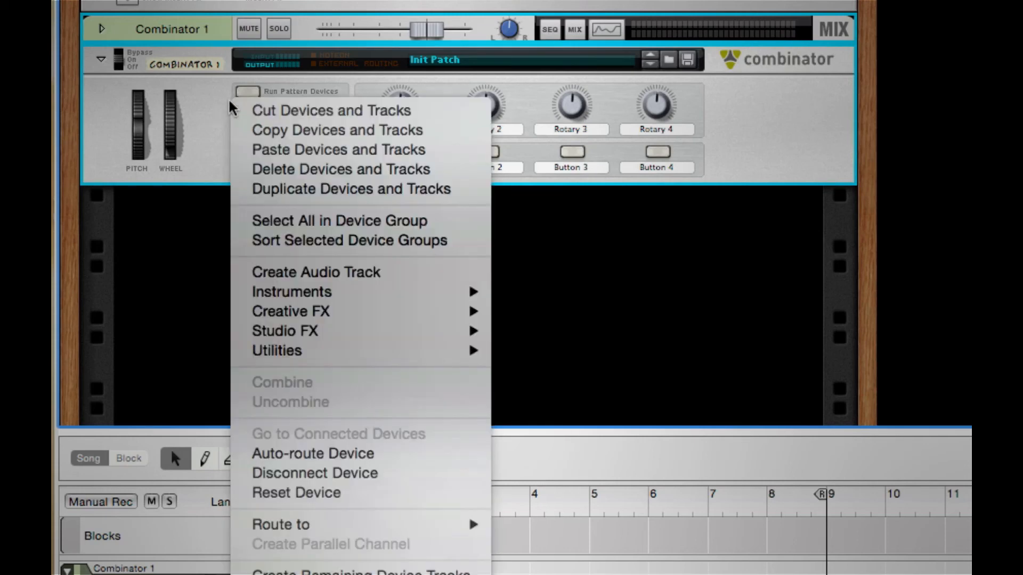
click(373, 109)
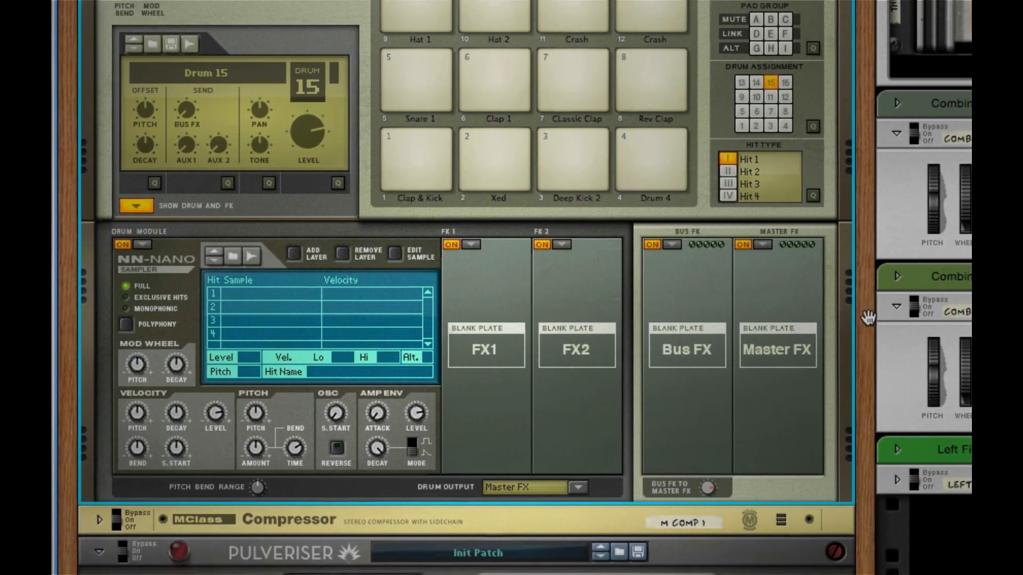
right_click(523, 279)
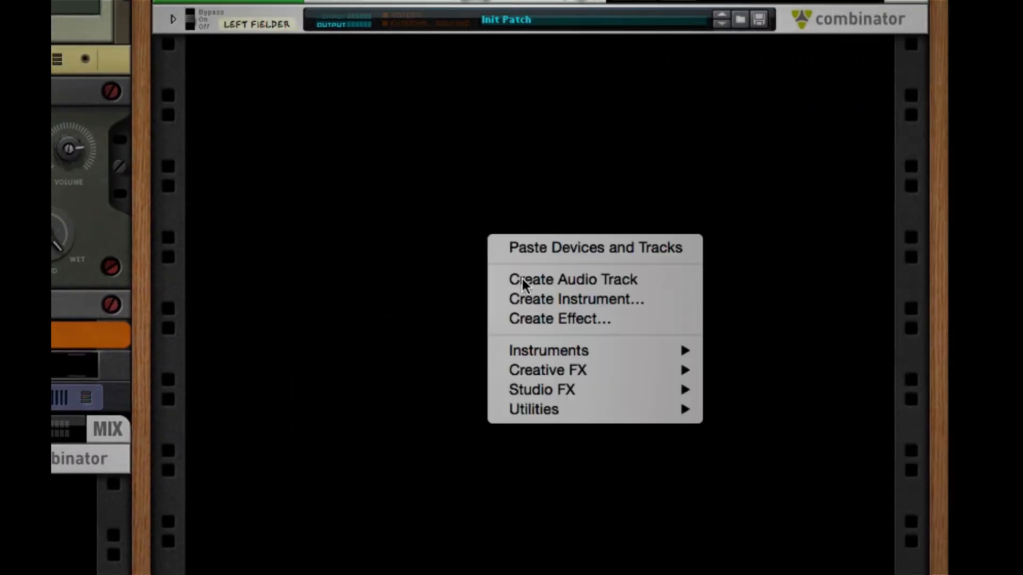
click(611, 246)
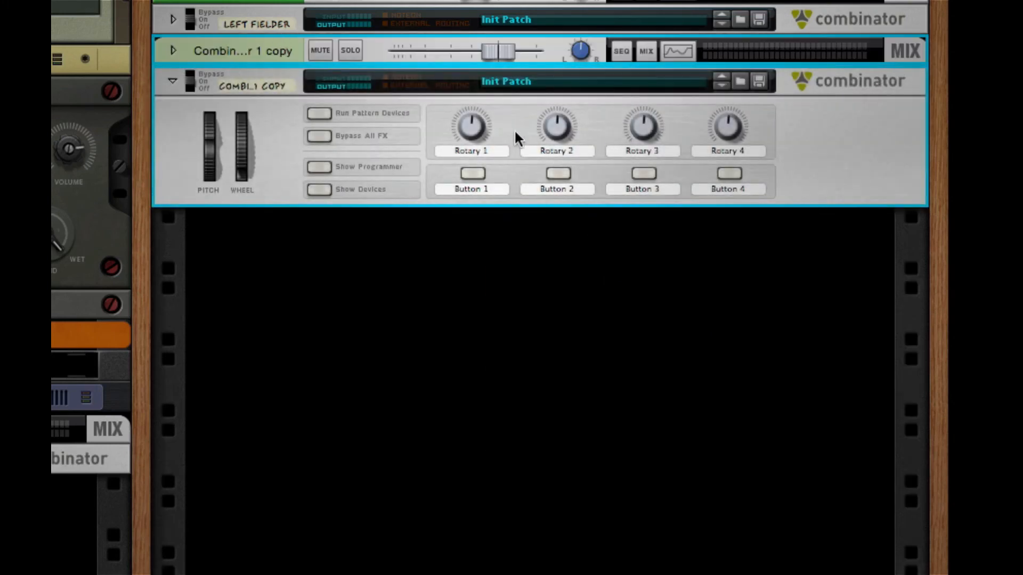
key(super+z)
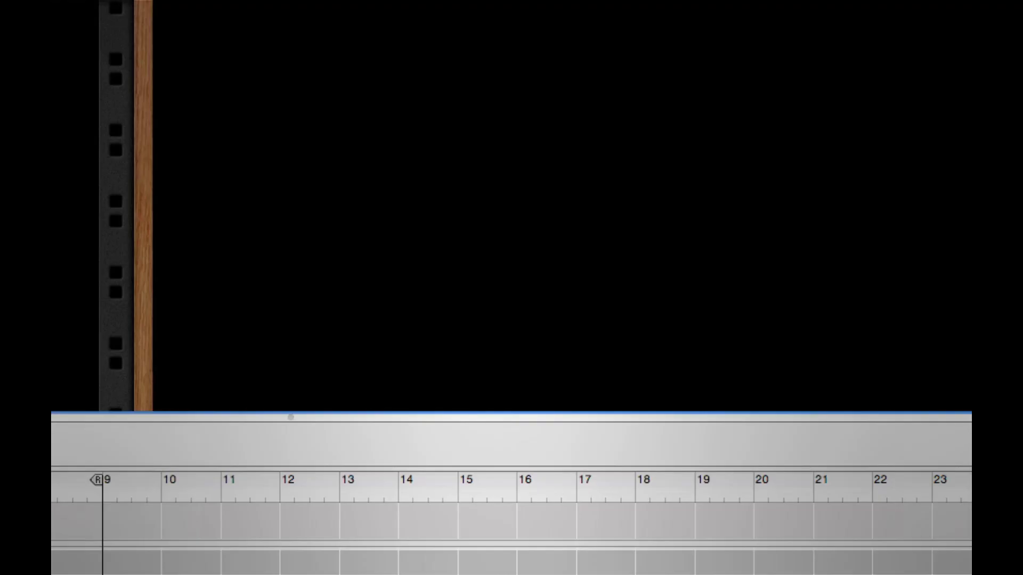
key(super+v)
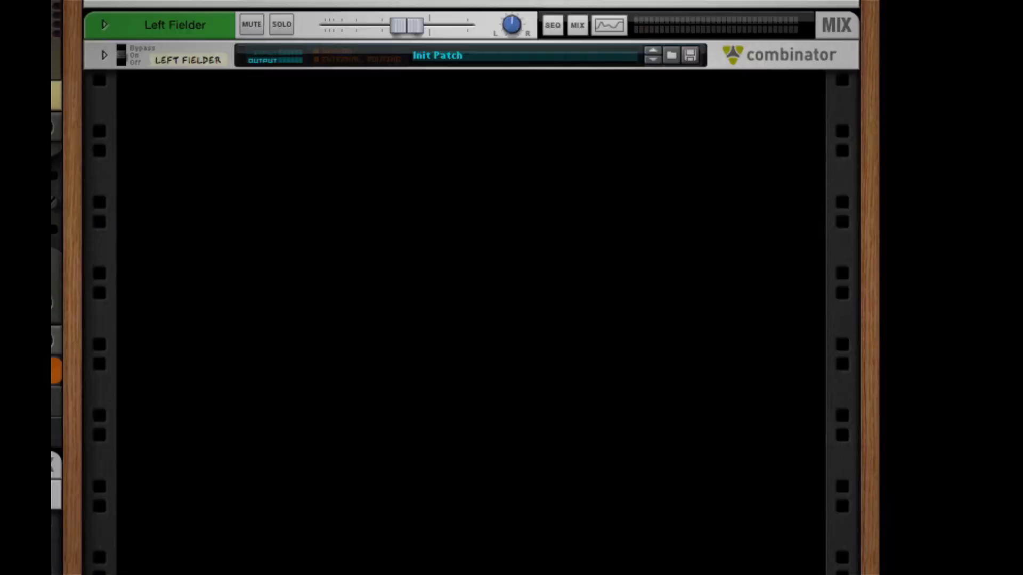
Step: Paste the cut devices and tracks below the Left Fielder Combinator and rename the pasted mix channel Backing Drums
right_click(578, 366)
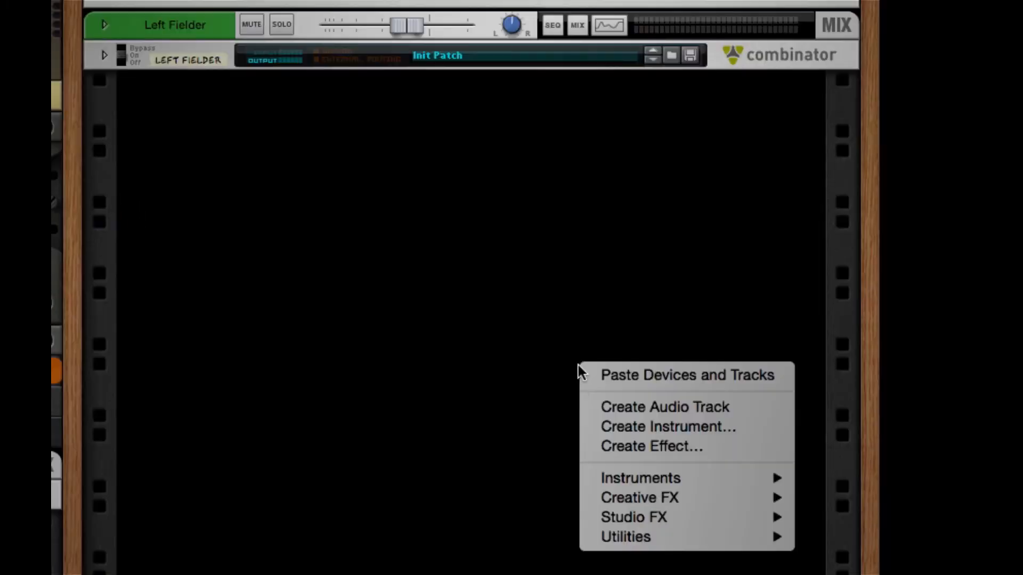
click(657, 376)
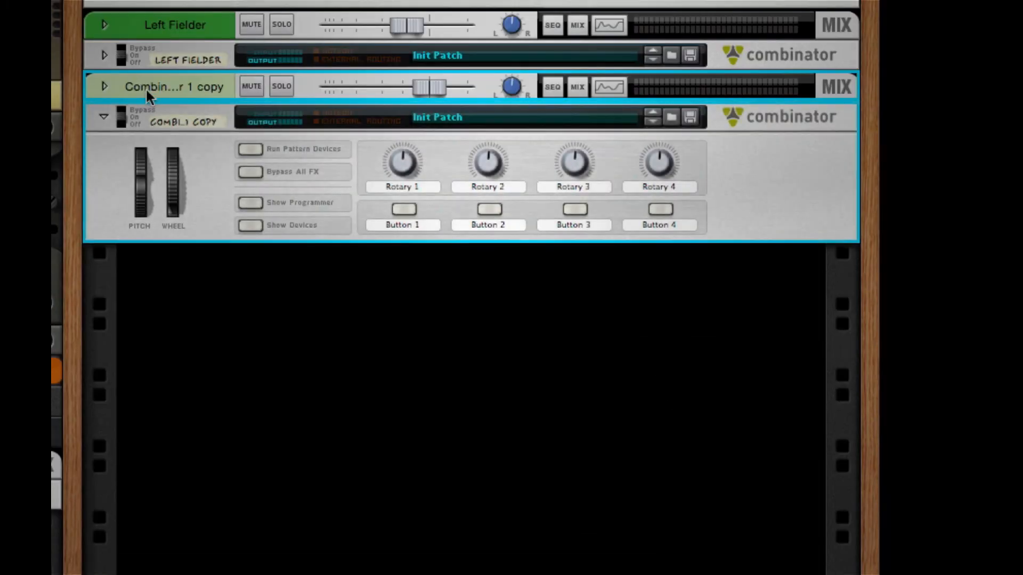
double_click(146, 87)
text(B)
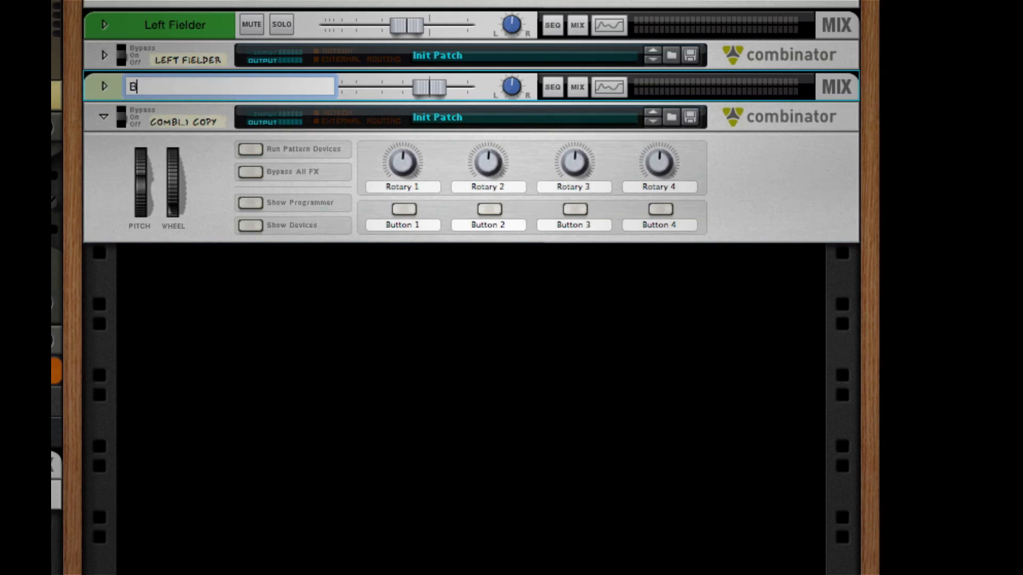
text(acking Drums)
key(Return)
Step: Rename the pasted Combinator device itself as Backing Drums
double_click(202, 121)
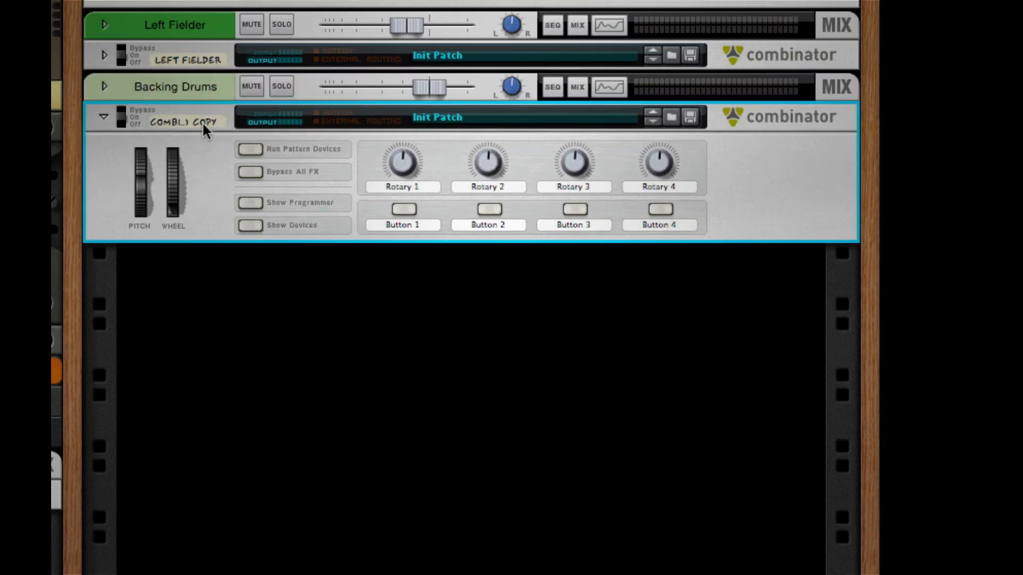
text(Backing Ba)
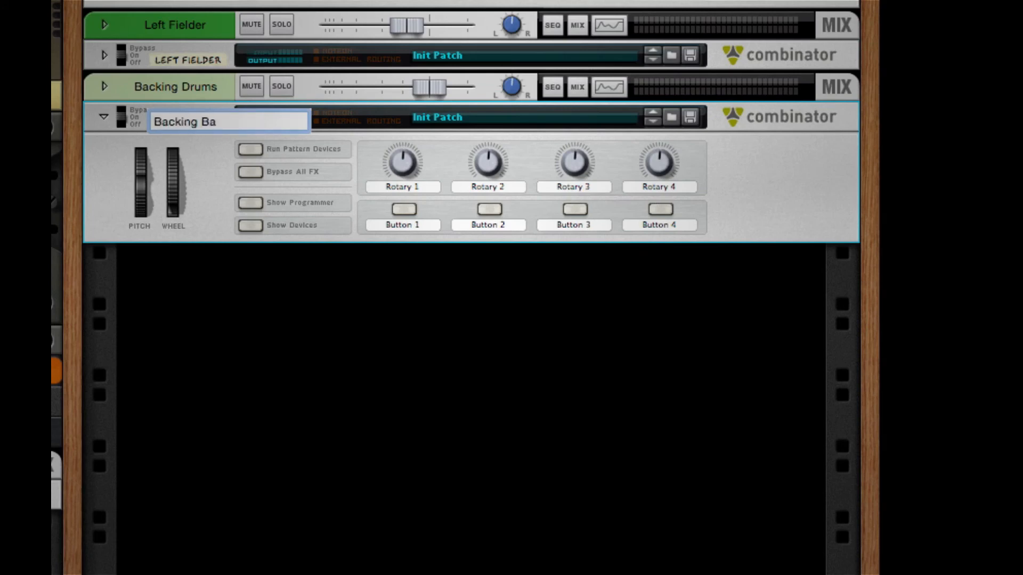
key(BackSpace)
key(BackSpace)
text(Drums)
key(Return)
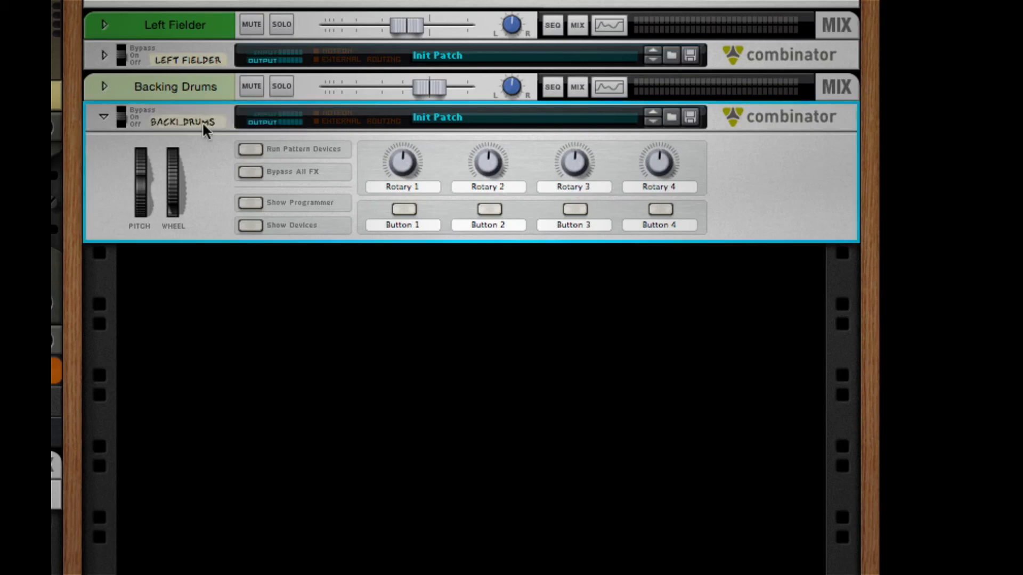
Step: Show the Backing Drums Combinator's devices and audition the Clave Pluck, Crisp and Electric Minima pads
click(249, 228)
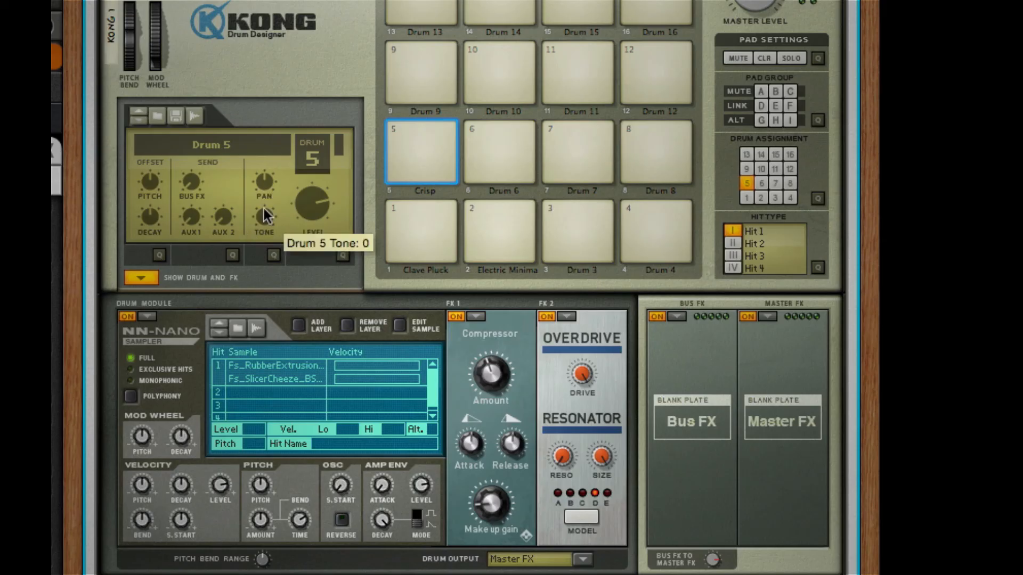
scroll(299, 39, down, 10)
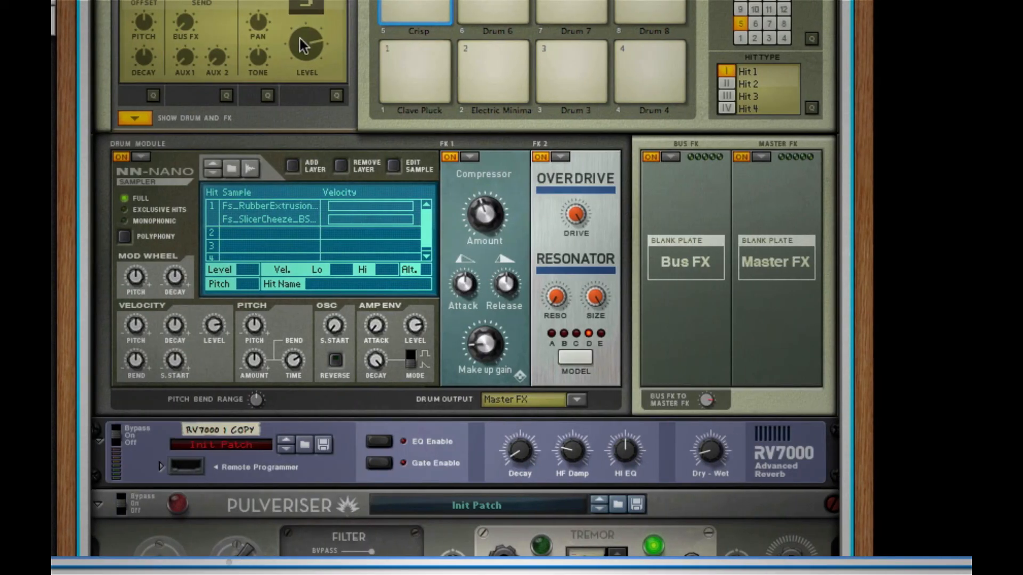
scroll(298, 40, down, 3)
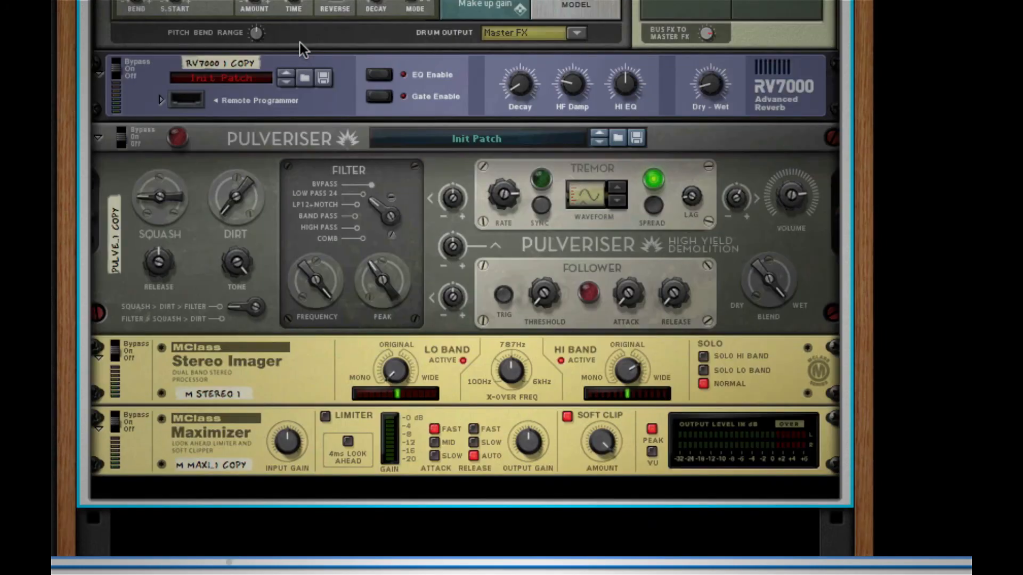
scroll(300, 43, up, 7)
mouse_move(299, 42)
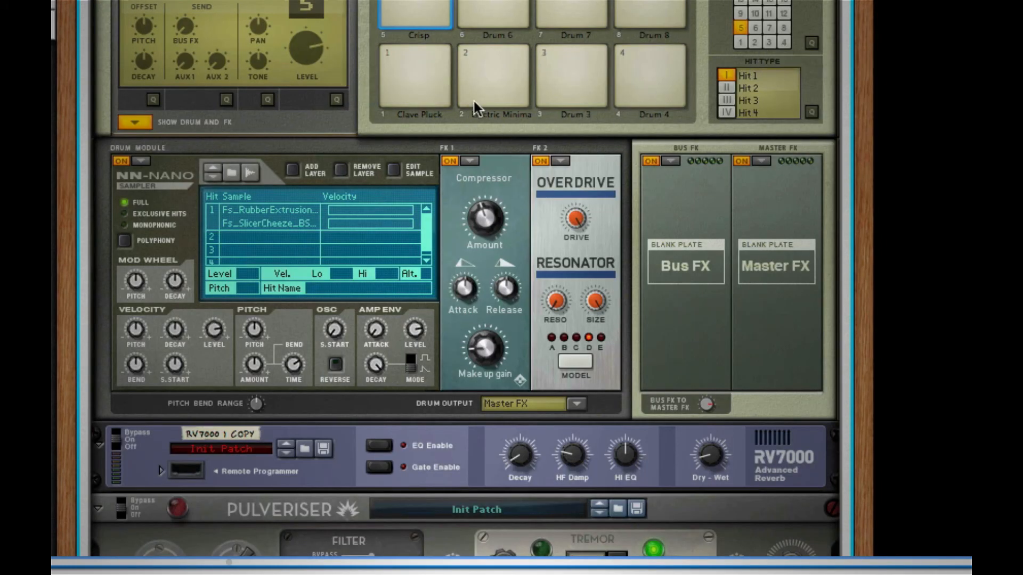
click(421, 85)
click(413, 15)
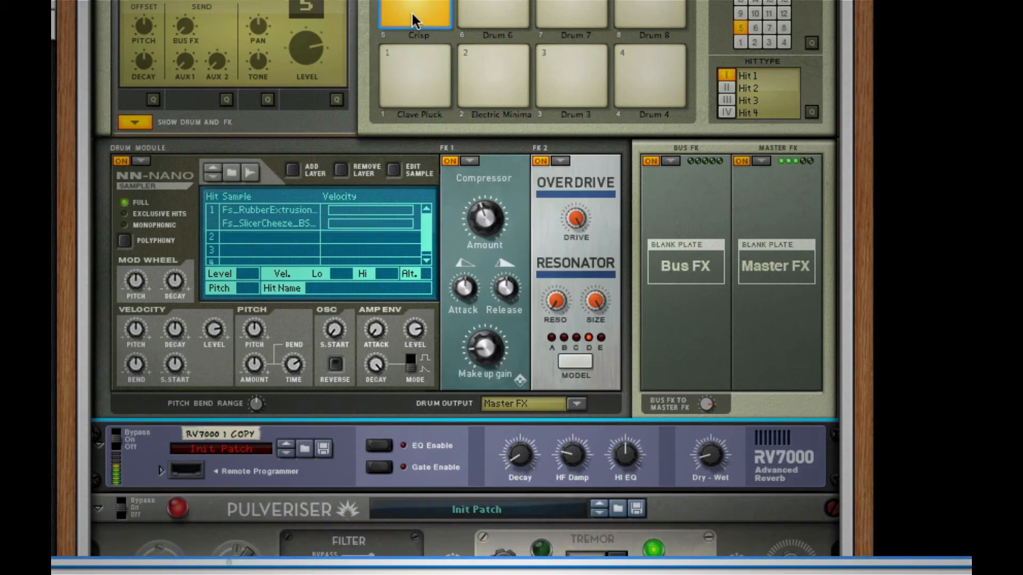
click(489, 67)
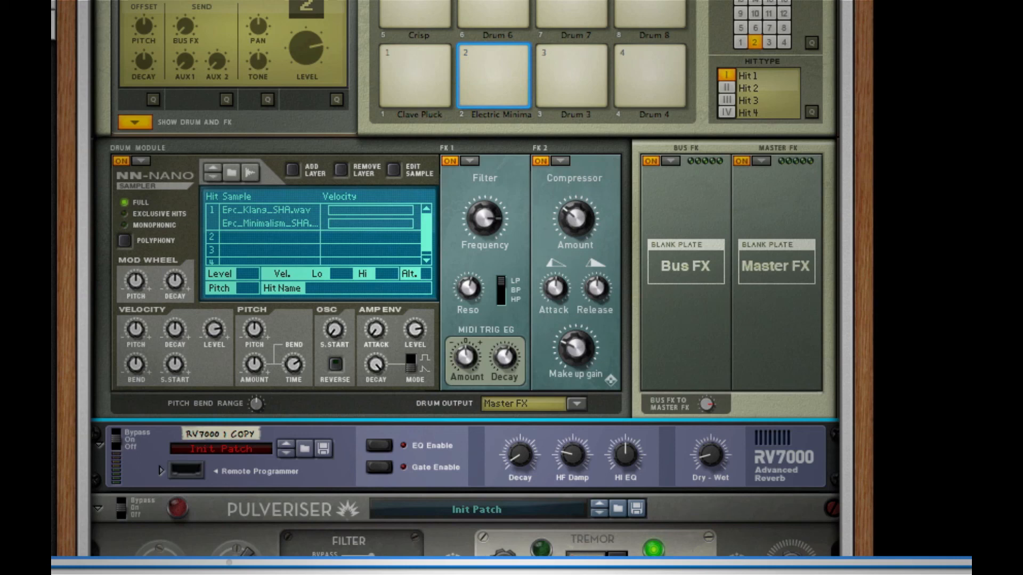
Step: Raise the NN-Nano pitch of the Clave Pluck pad above 343 cents and audition the pad
click(429, 68)
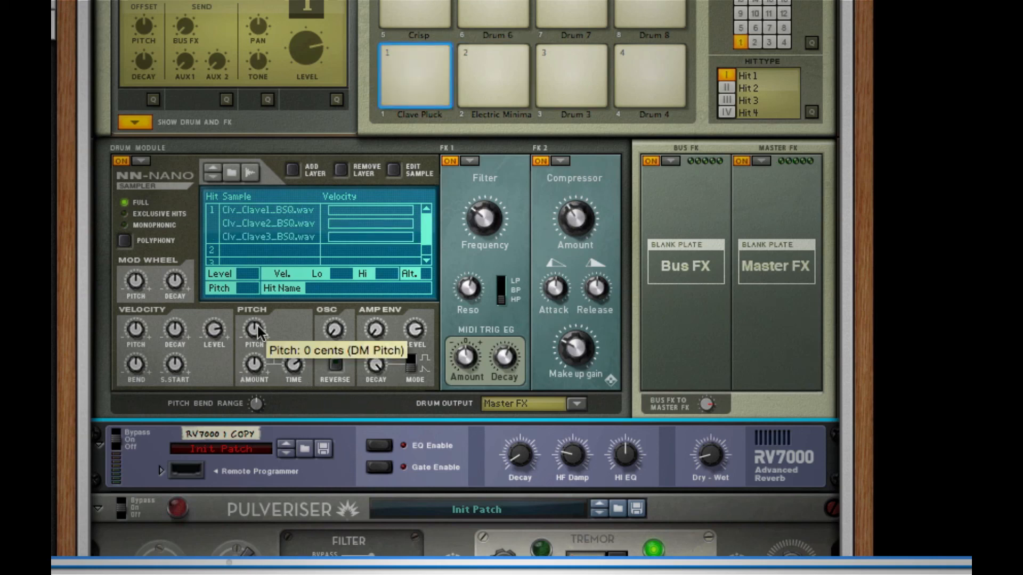
drag(258, 326, 270, 291)
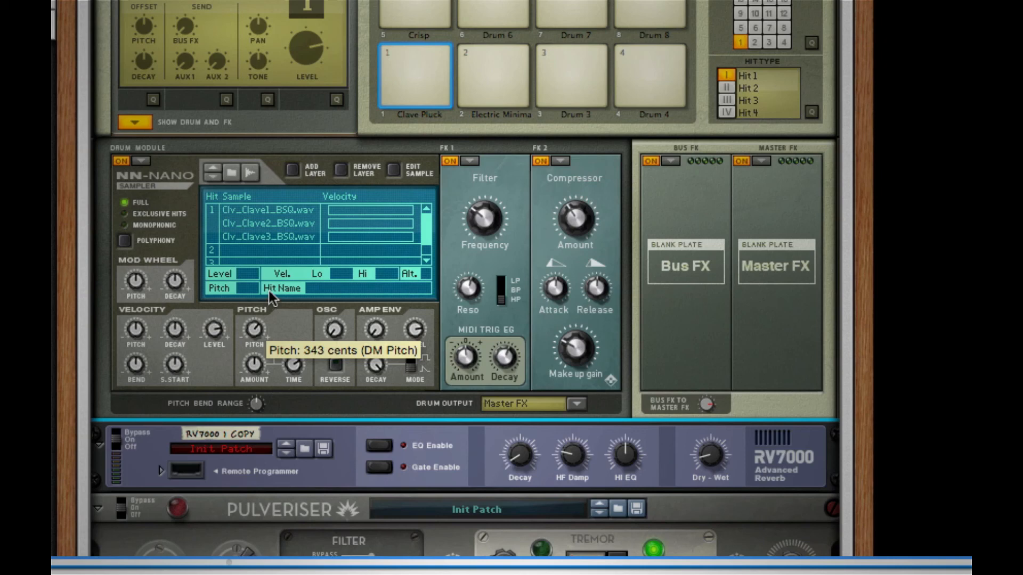
drag(269, 290, 274, 259)
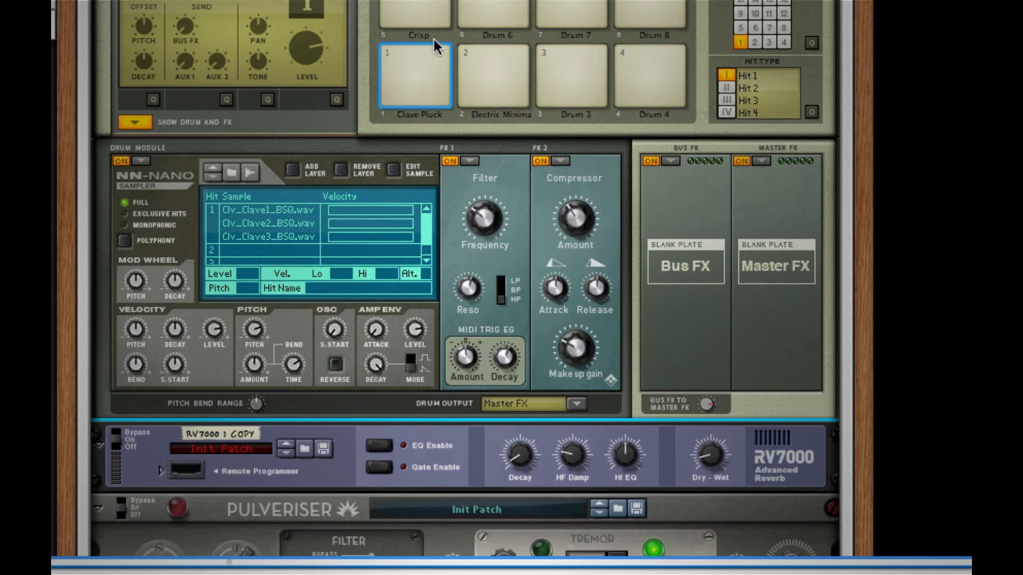
click(430, 92)
Step: Raise the NN-Nano pitch of the Electric Minima pad and audition the pad
click(478, 81)
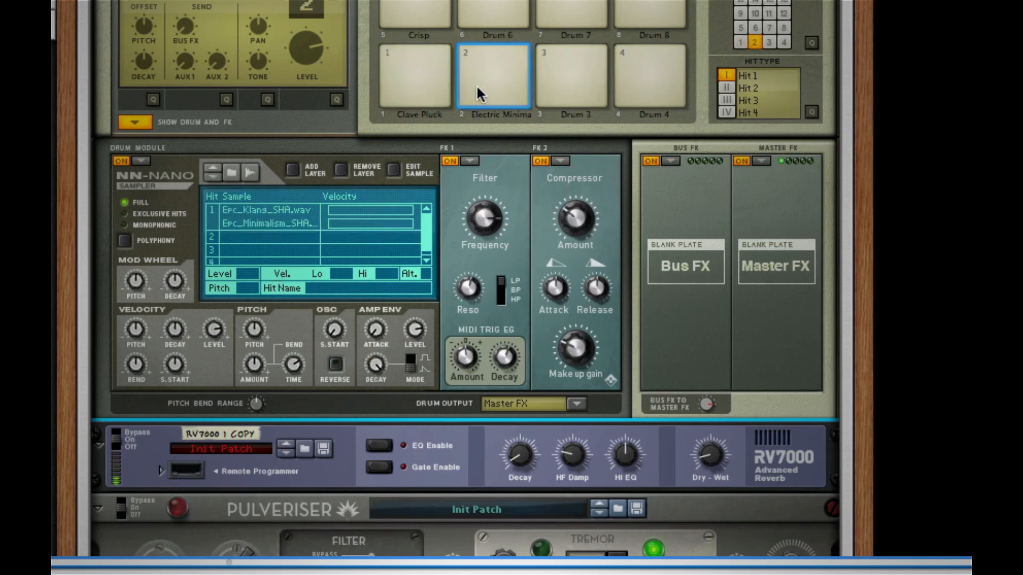
drag(254, 328, 266, 258)
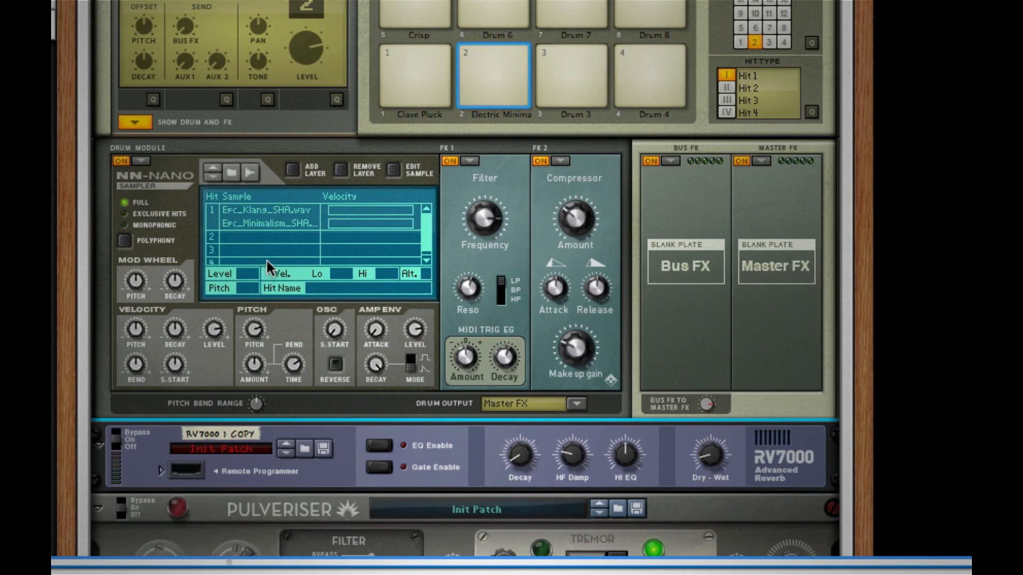
click(497, 85)
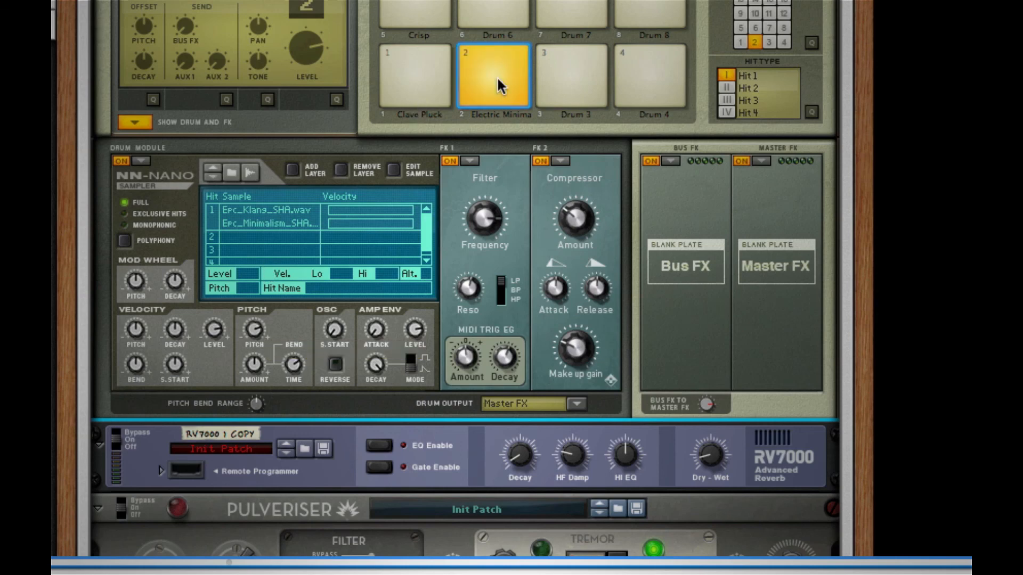
Step: Raise the Crisp pad's NN-Nano pitch to 610 cents and audition the pad
click(436, 13)
drag(254, 320, 269, 256)
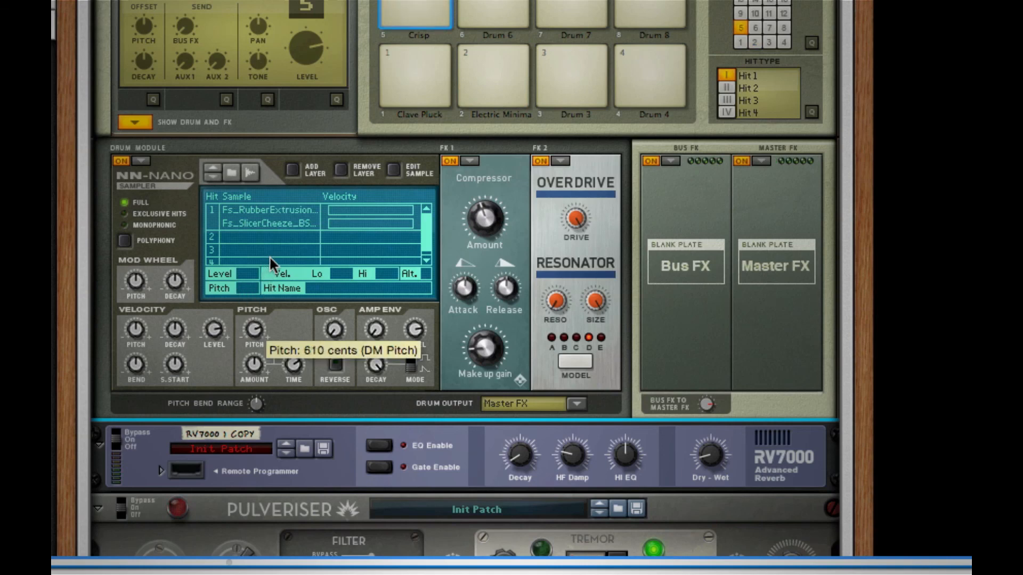
click(403, 9)
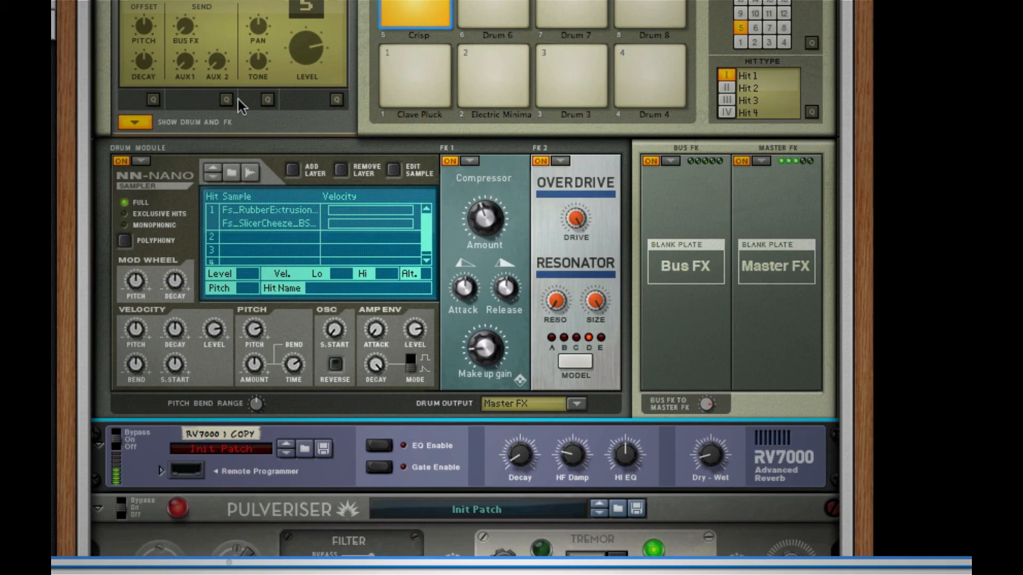
Step: Collapse Kong's drum and FX section and review the effect devices in the Combinator
click(123, 123)
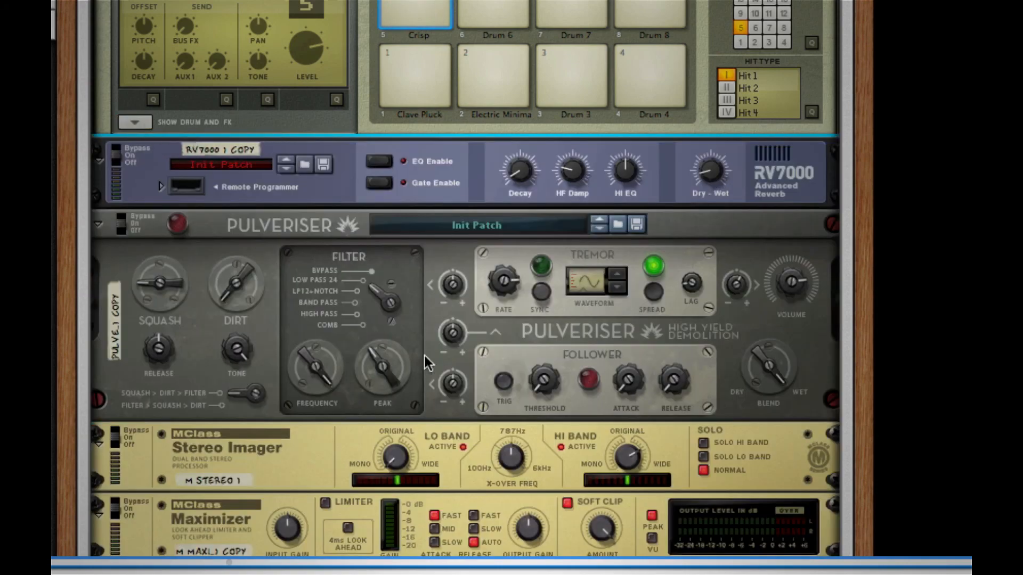
scroll(427, 348, down, 2)
scroll(431, 340, down, 2)
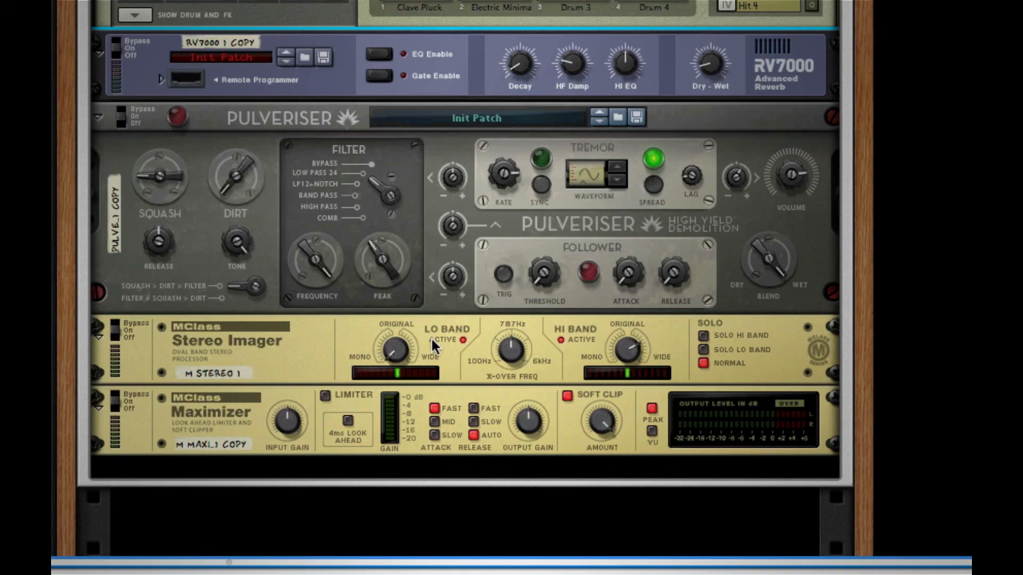
scroll(324, 293, up, 10)
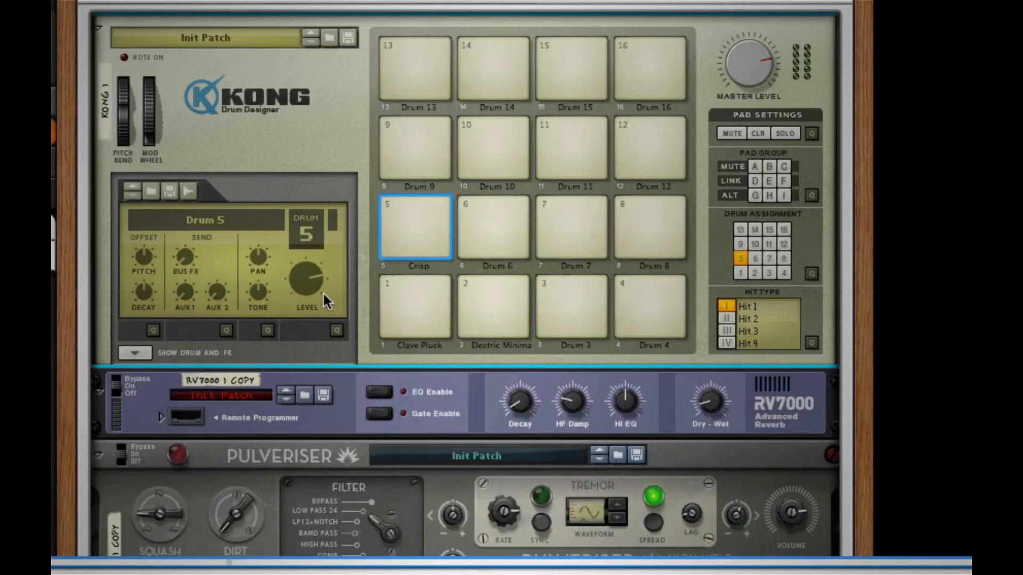